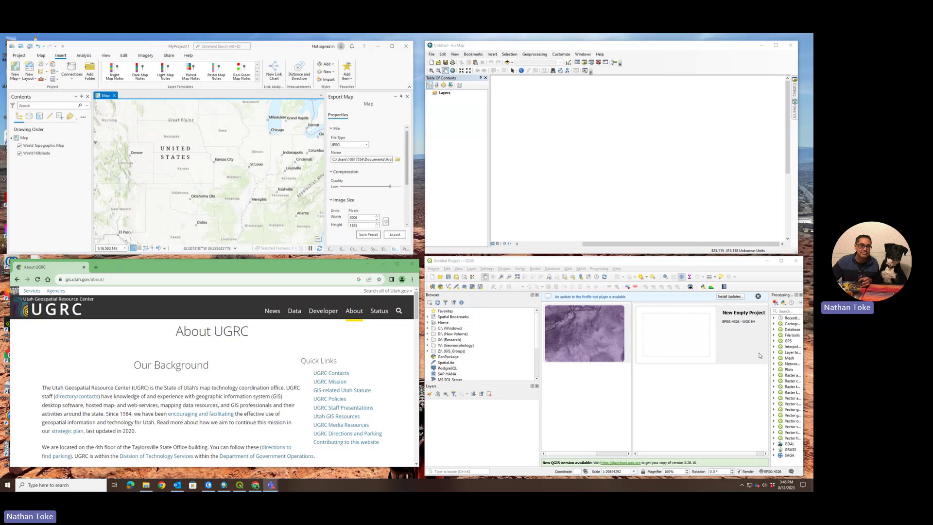
- Open the Data section of the UGRC website and go to the list of SGID data categories
left_click(801, 295)
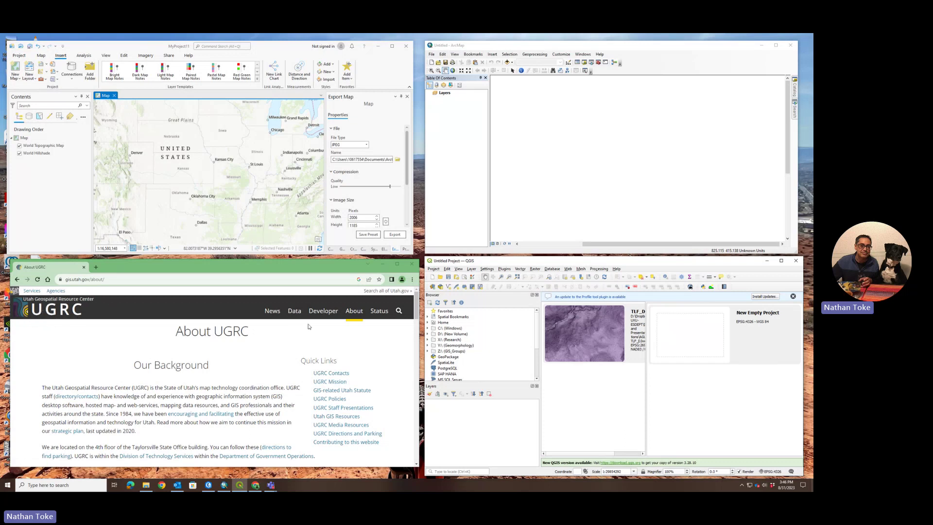
left_click(295, 312)
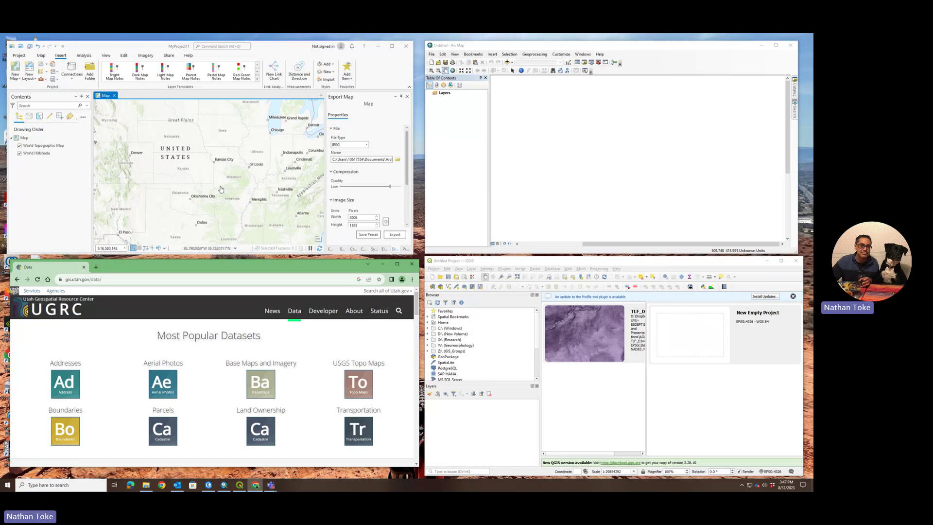
scroll(211, 357, "down", 10)
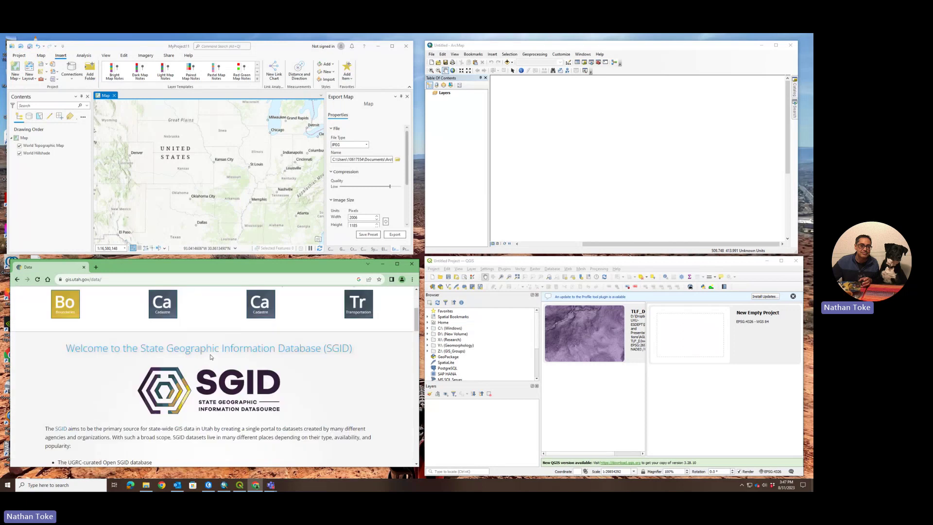
scroll(211, 358, "down", 10)
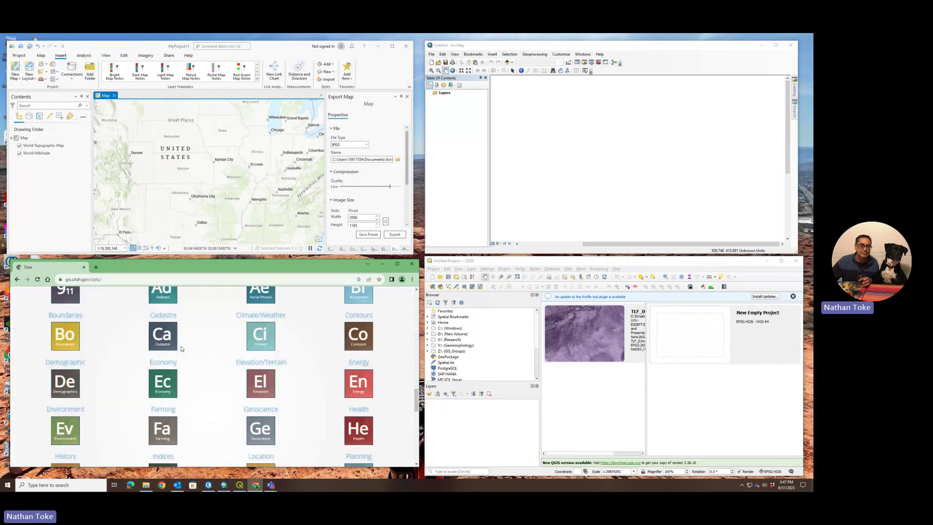
scroll(182, 349, "down", 1)
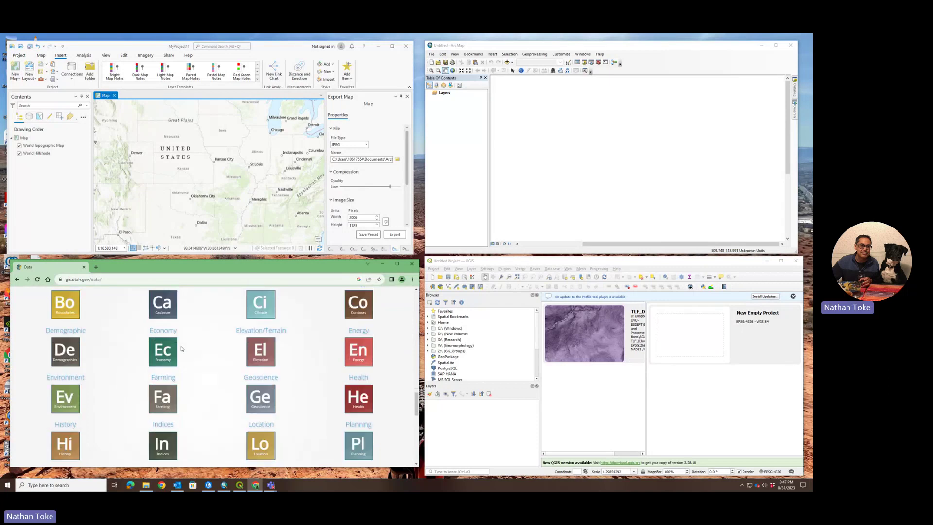
- Open the Elevation/Terrain category and review its USGS 3DEP products, DEM downloads and LiDAR area table
left_click(260, 331)
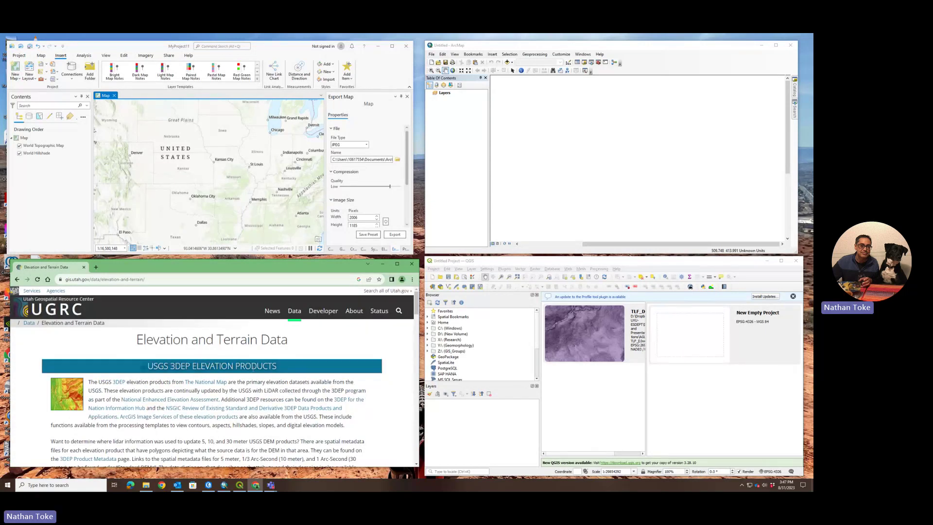
scroll(252, 370, "down", 2)
scroll(253, 371, "down", 3)
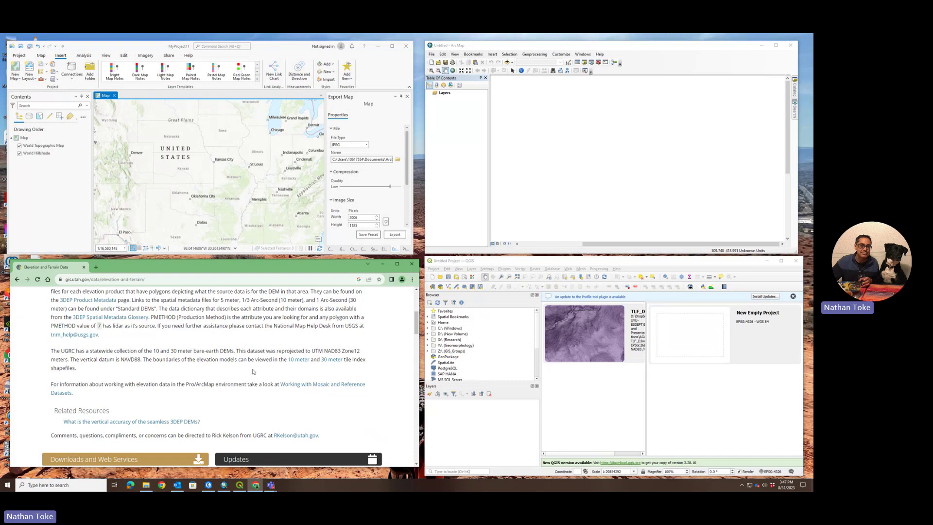
scroll(253, 372, "down", 3)
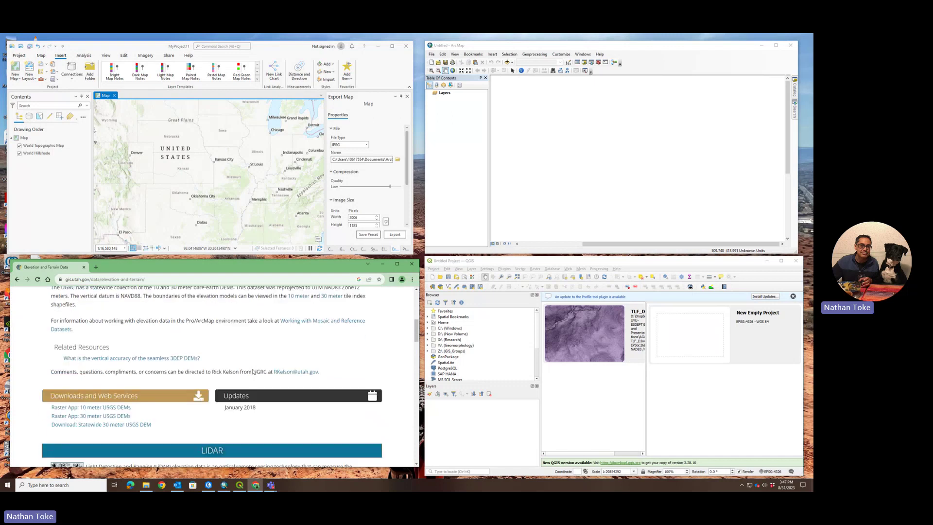
scroll(253, 372, "down", 3)
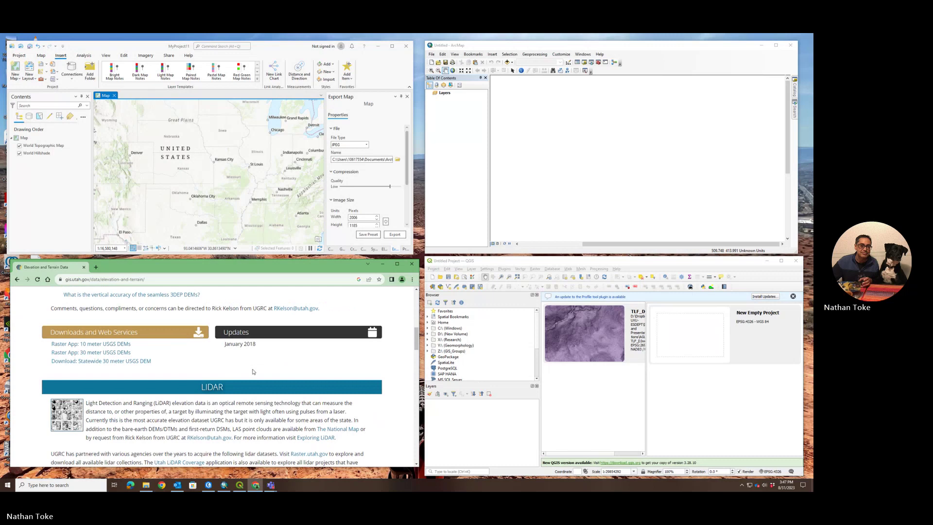
scroll(253, 372, "up", 10)
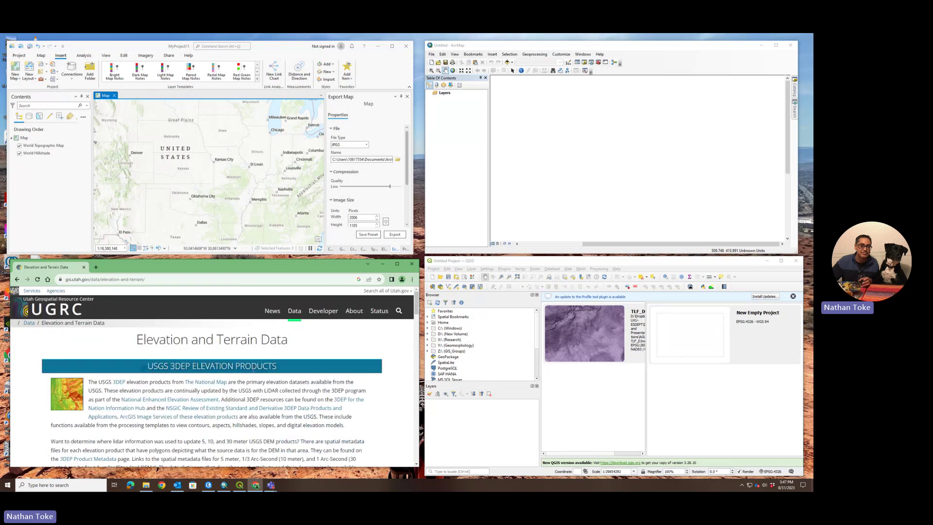
scroll(253, 371, "down", 15)
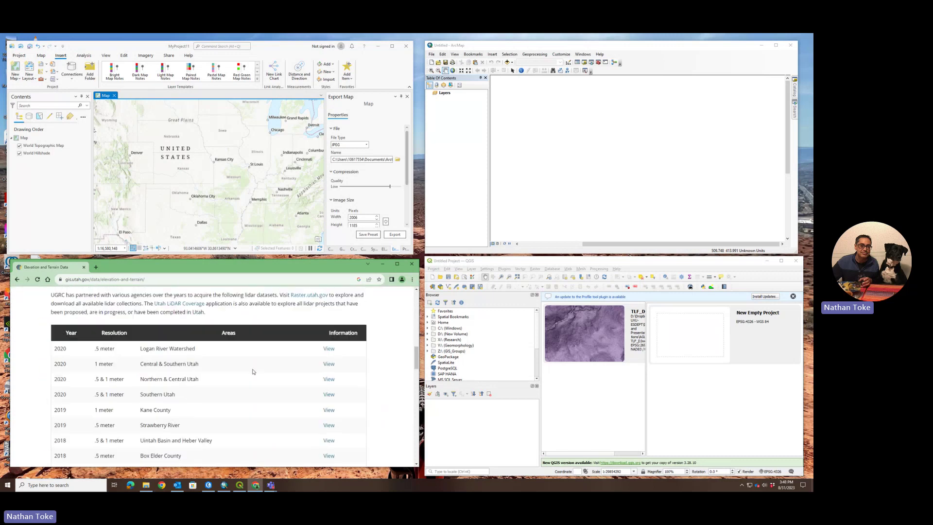
scroll(253, 372, "up", 10)
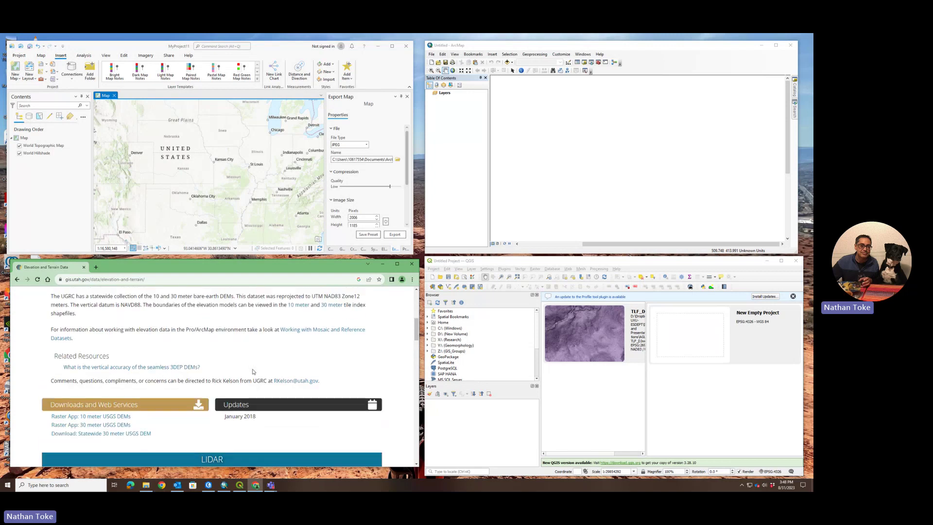
- Return to the data categories and open the Quaternary Faults and Folds dataset from the Geoscience overview
left_click(16, 279)
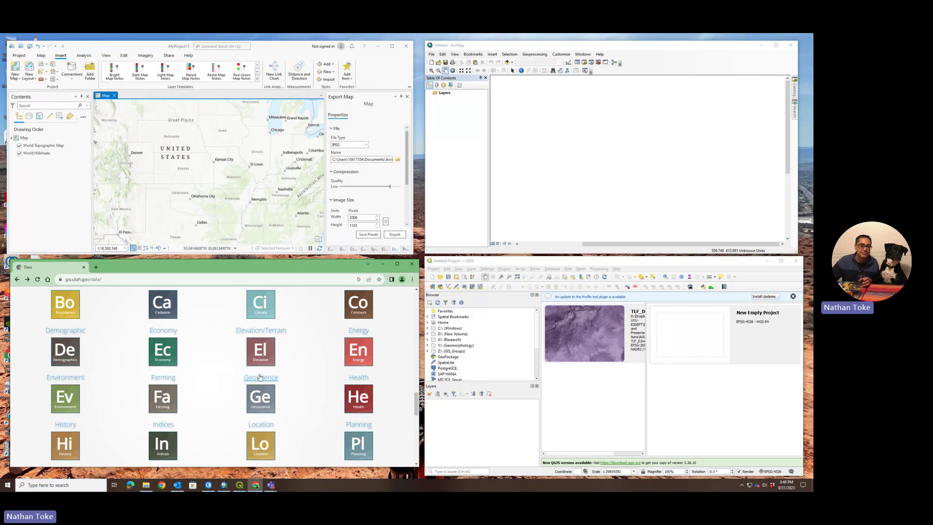
left_click(264, 383)
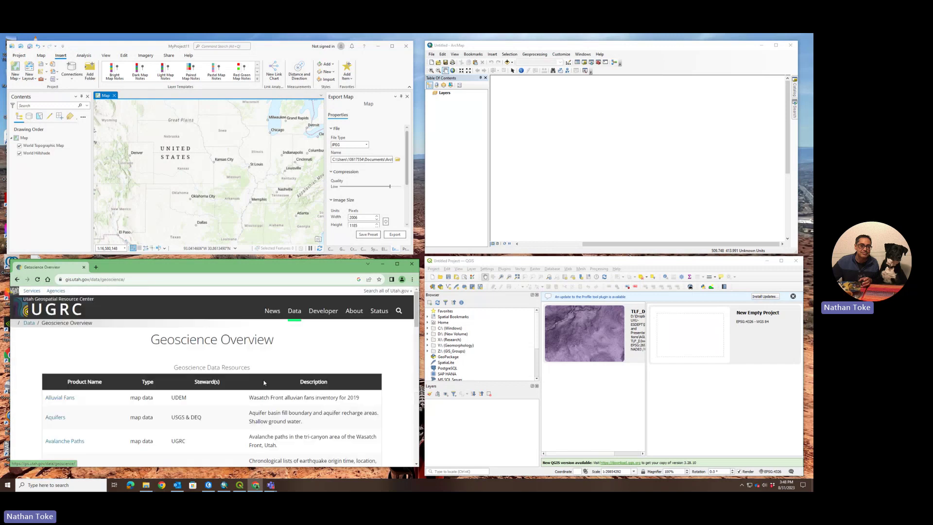
scroll(264, 383, "down", 5)
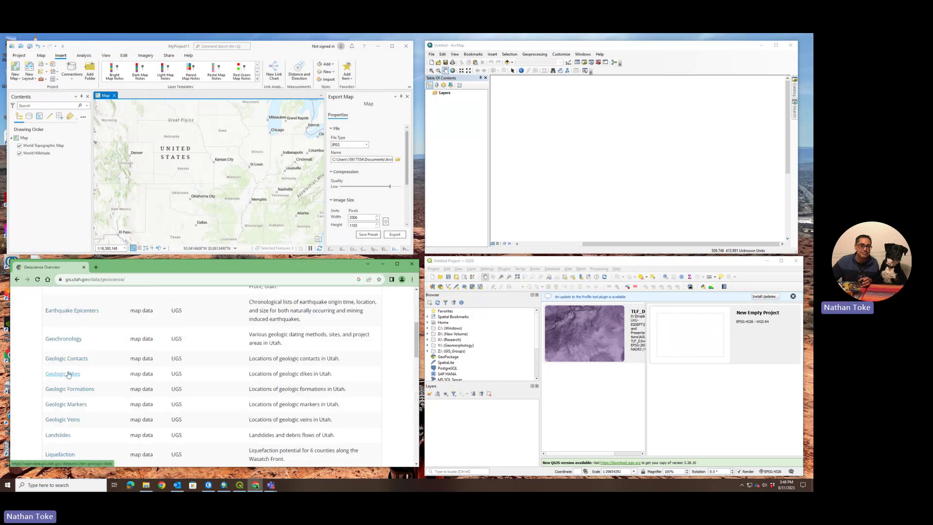
scroll(69, 376, "down", 3)
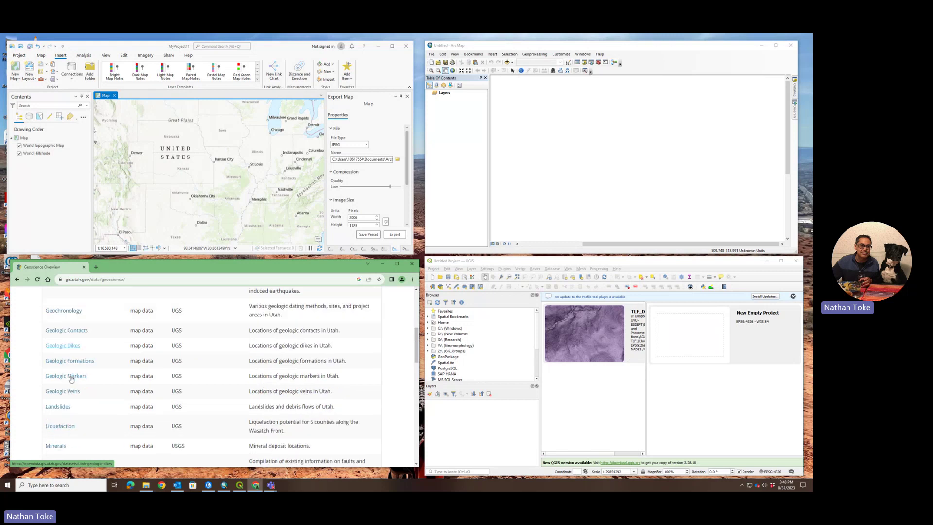
scroll(72, 378, "down", 3)
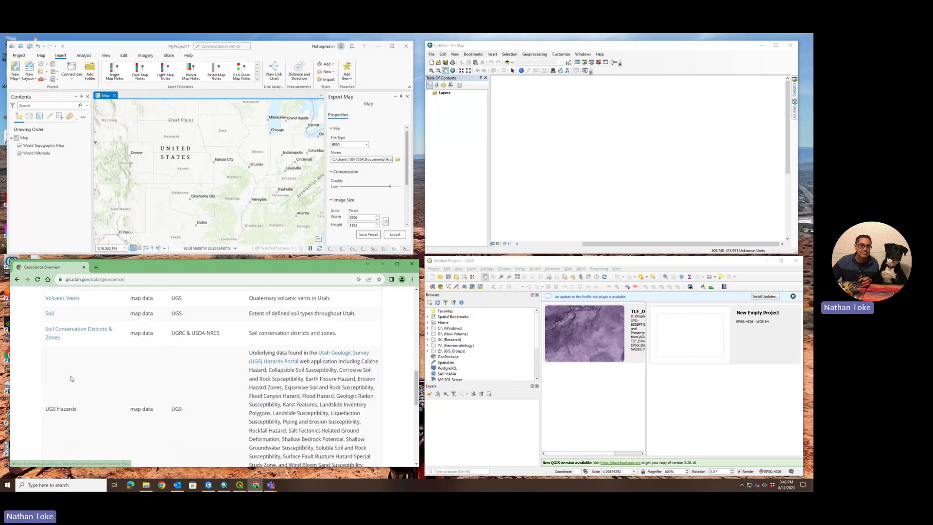
scroll(73, 379, "down", 3)
scroll(76, 379, "up", 5)
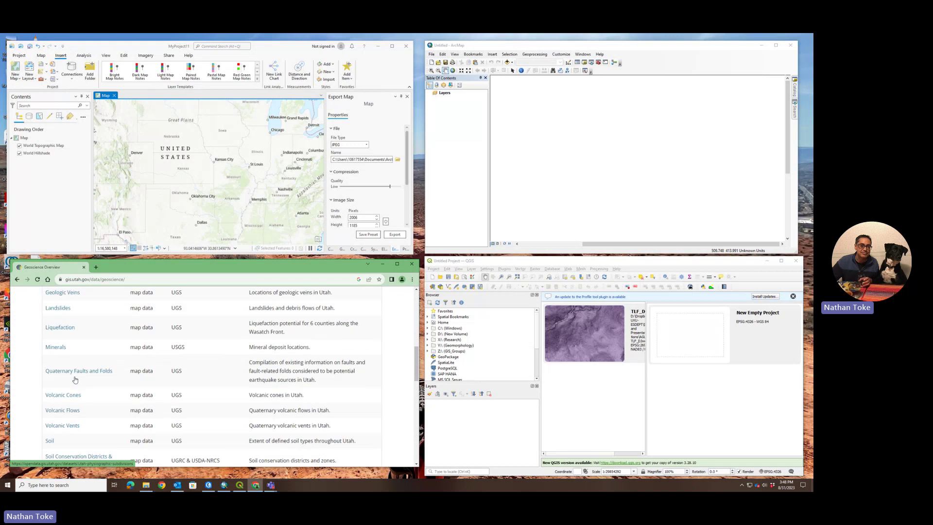
left_click(79, 402)
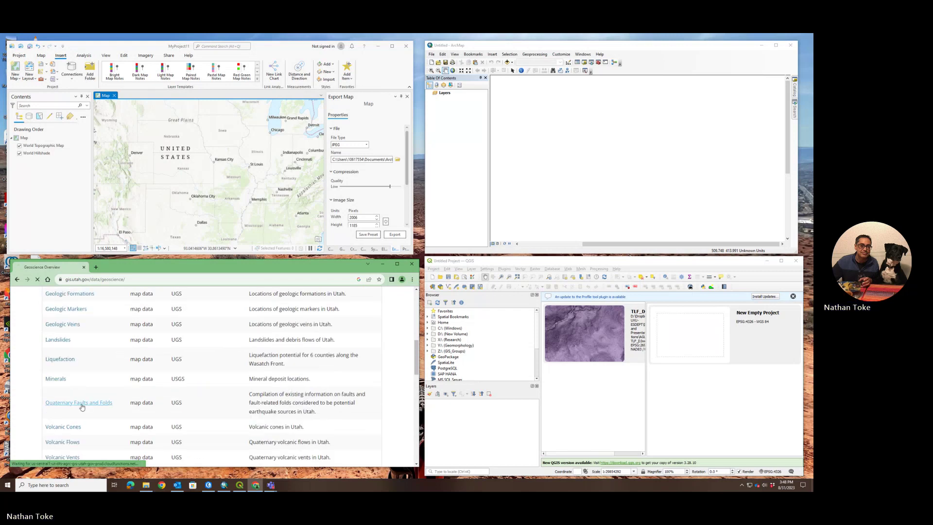
- Download the Utah Quaternary Faults dataset as a shapefile
scroll(181, 375, "down", 3)
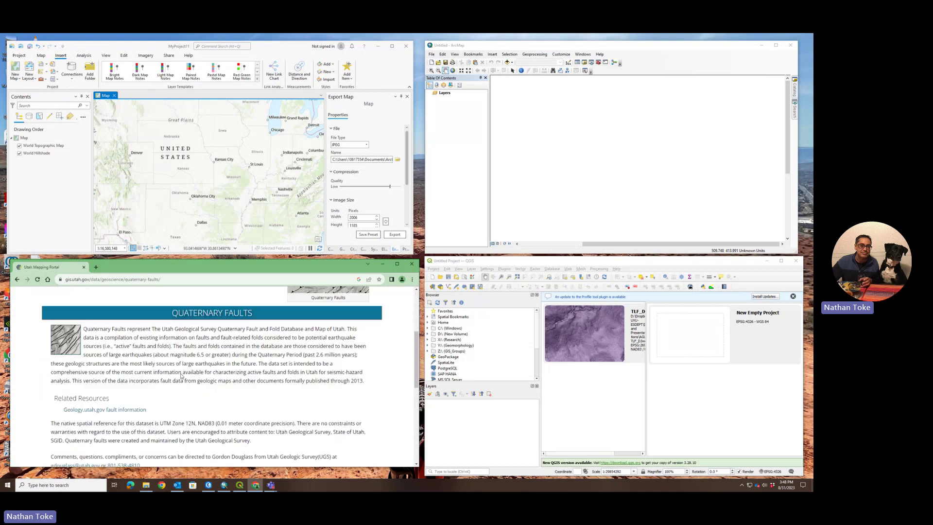
scroll(180, 375, "down", 3)
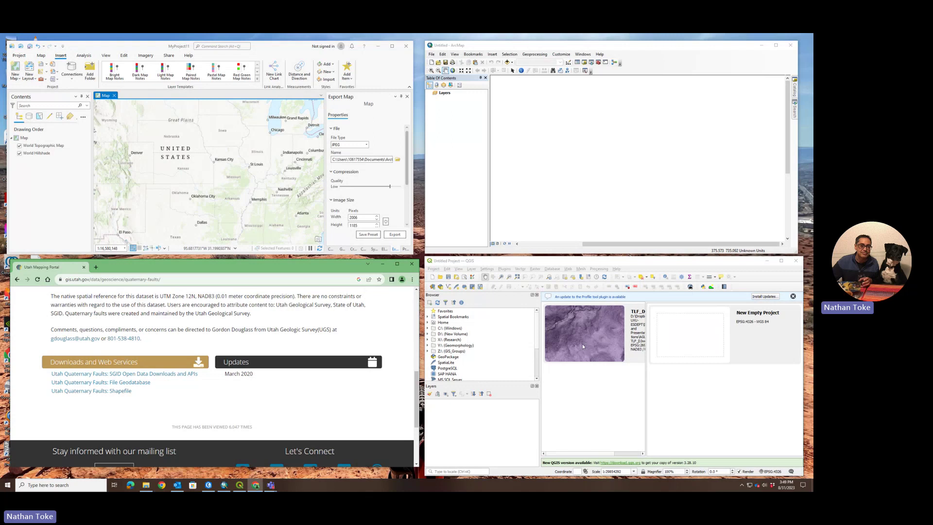
left_click(120, 382)
left_click(119, 392)
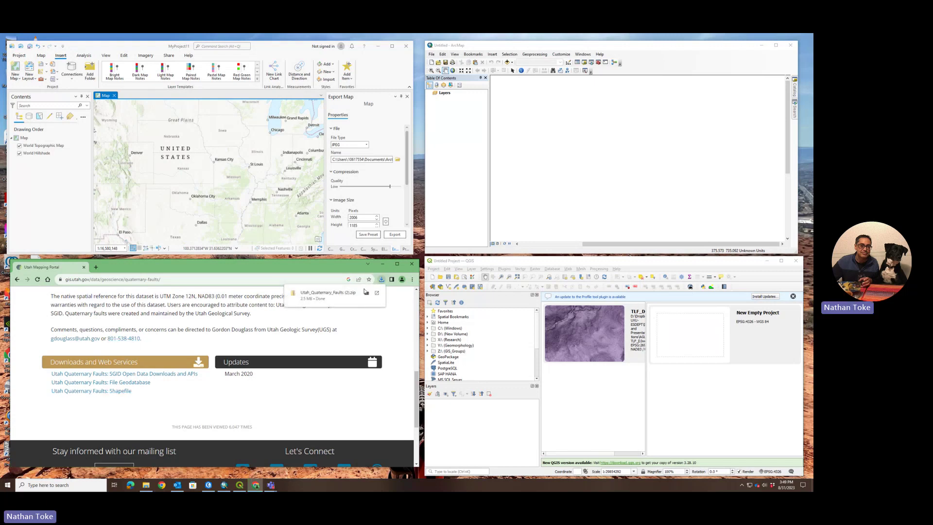
- Open the downloaded Utah_Quaternary_Faults (2).zip, go up to the Downloads folder and copy the zip file
left_click(329, 295)
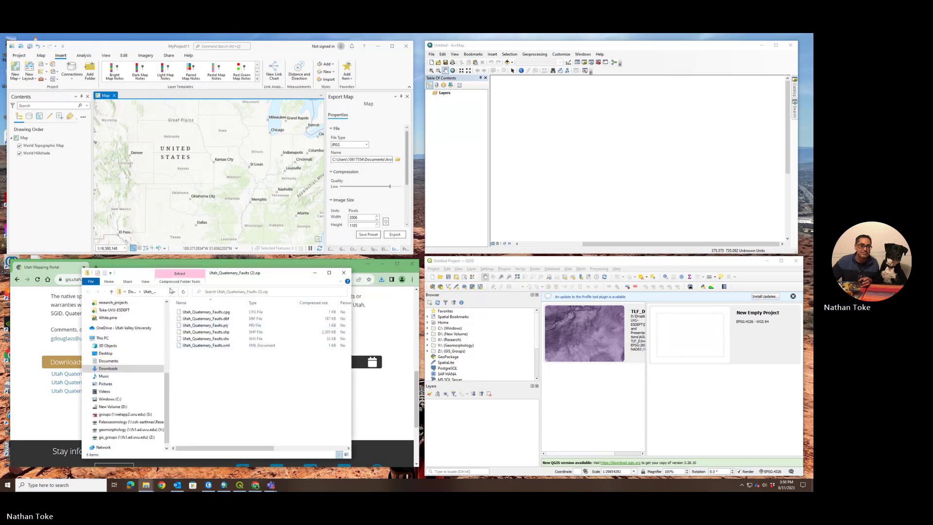
left_click(132, 291)
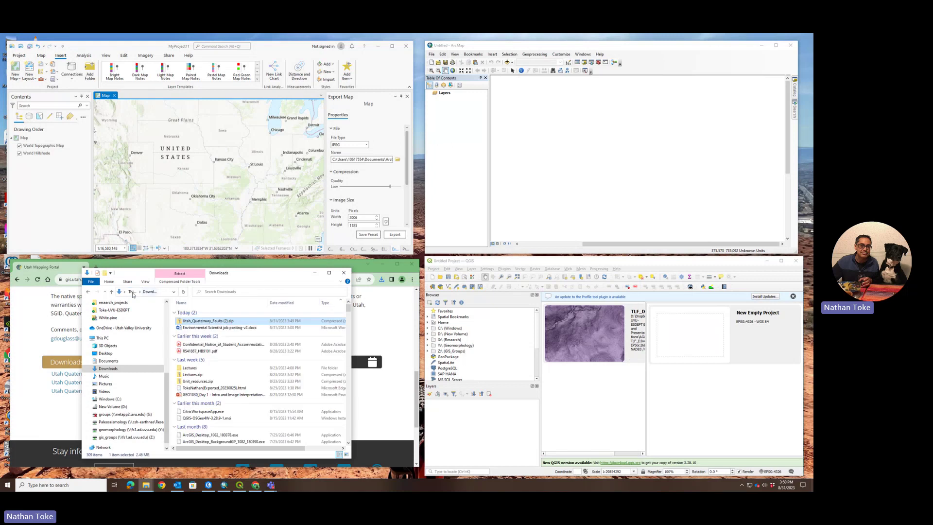
right_click(203, 322)
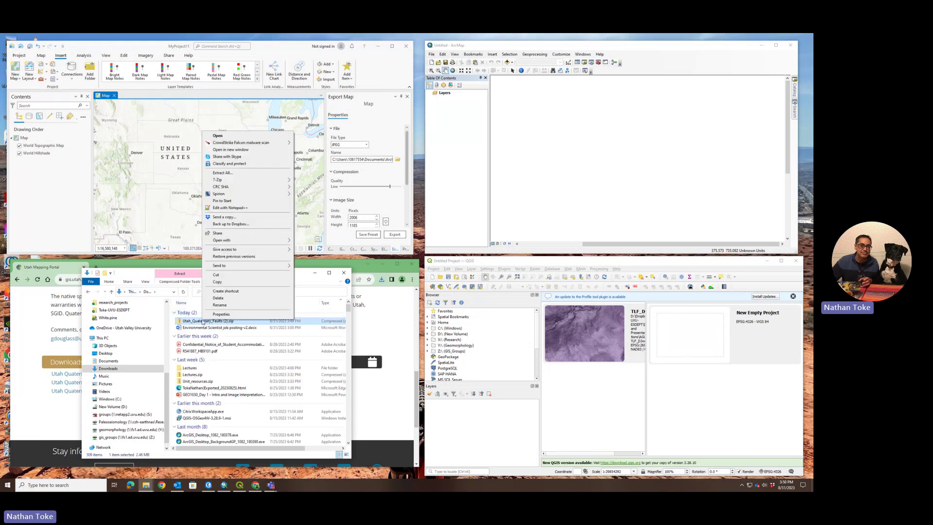
left_click(218, 280)
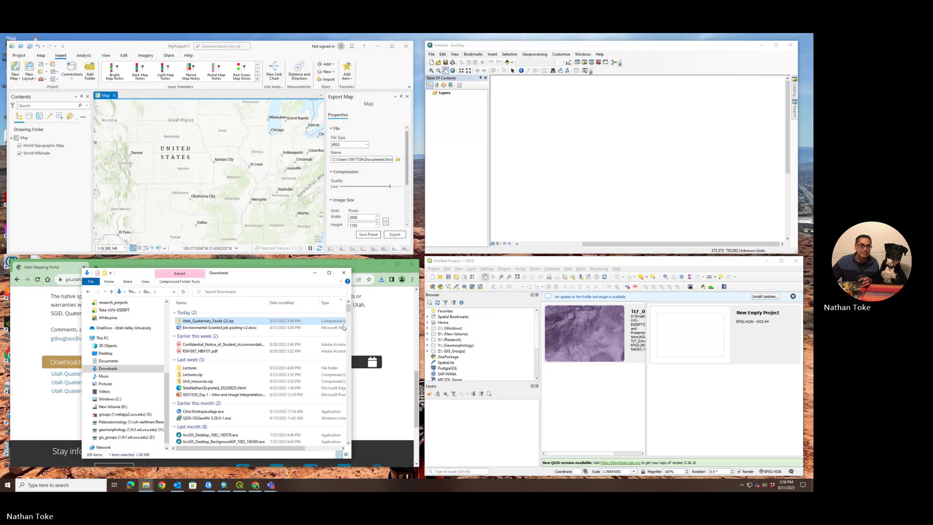
- Paste the zip into the Lab1_part2 project folder within the instructor's files under GEOG_3600_Fall2023 on the gis_groups (Z:) drive
left_click(126, 438)
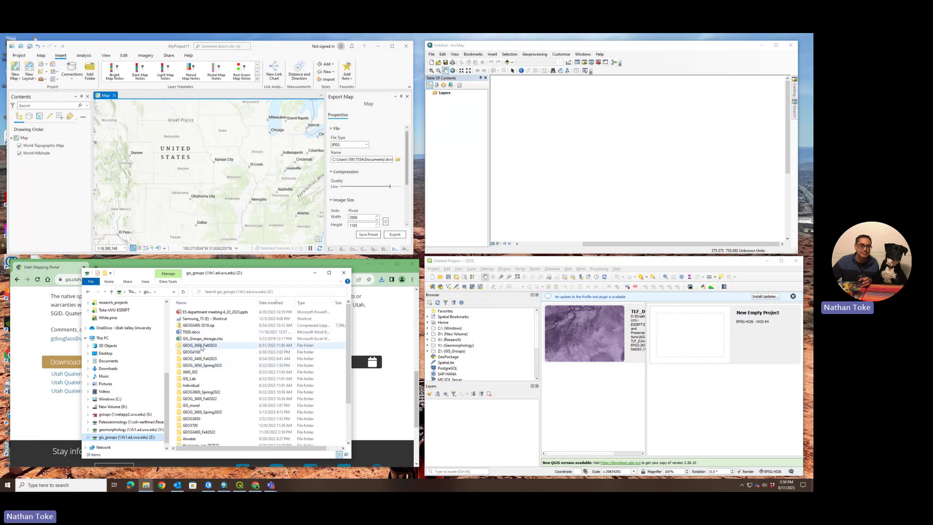
double_click(202, 345)
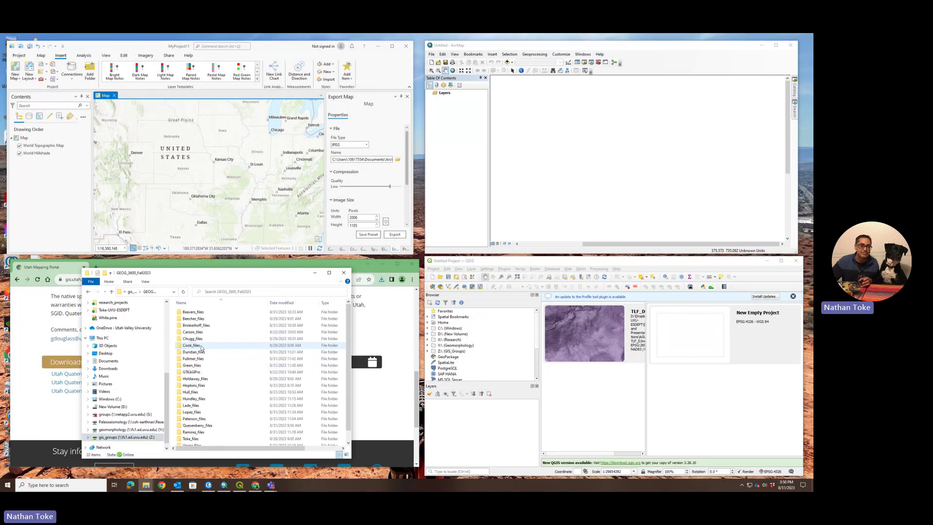
double_click(193, 438)
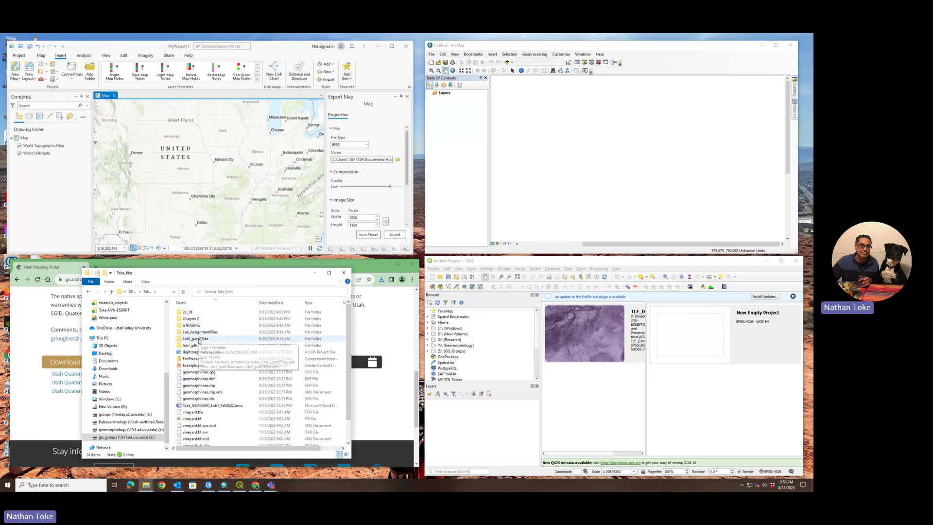
double_click(199, 340)
right_click(197, 383)
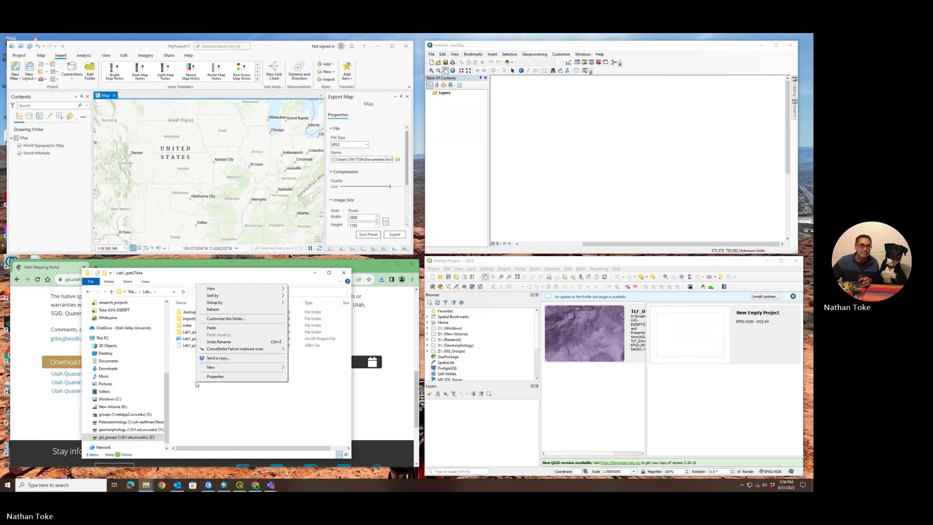
left_click(212, 329)
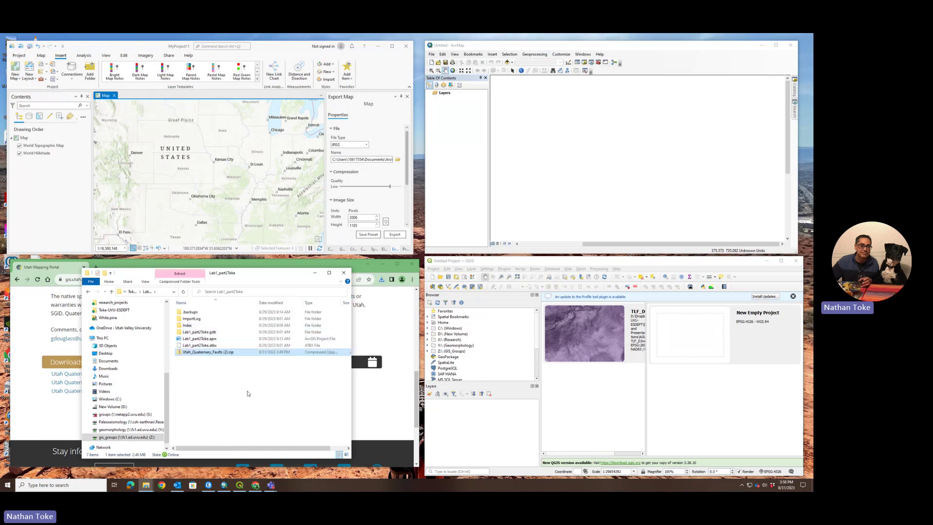
- Extract all files from Utah_Quaternary_Faults (2).zip into a subfolder of the same name in the project folder
double_click(183, 354)
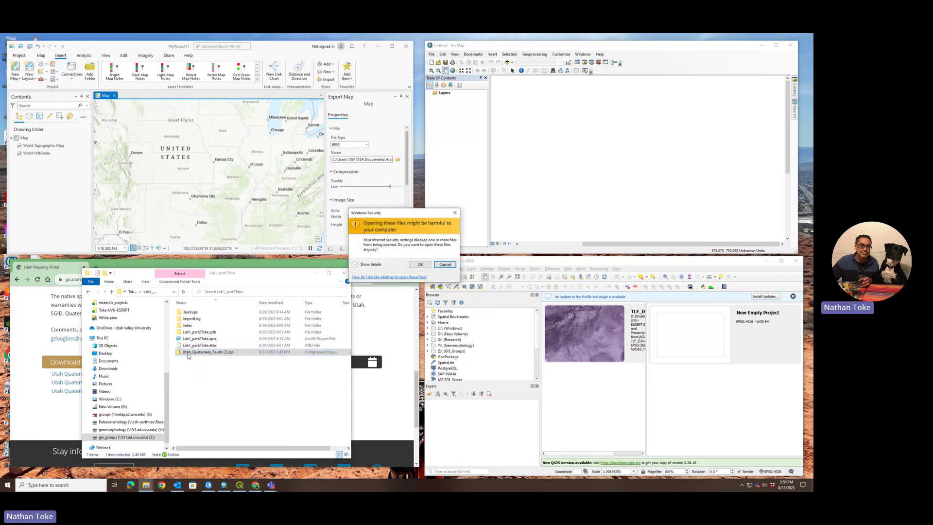
left_click(419, 266)
right_click(183, 353)
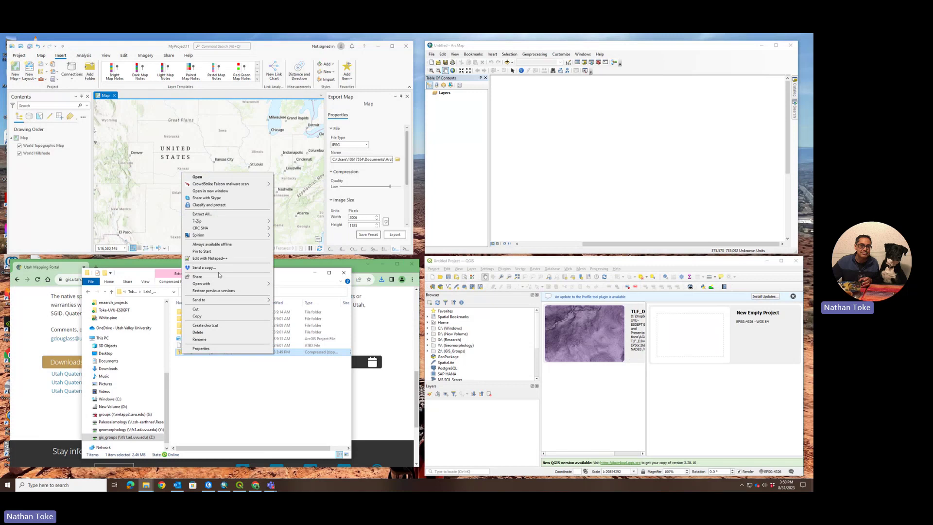
left_click(212, 219)
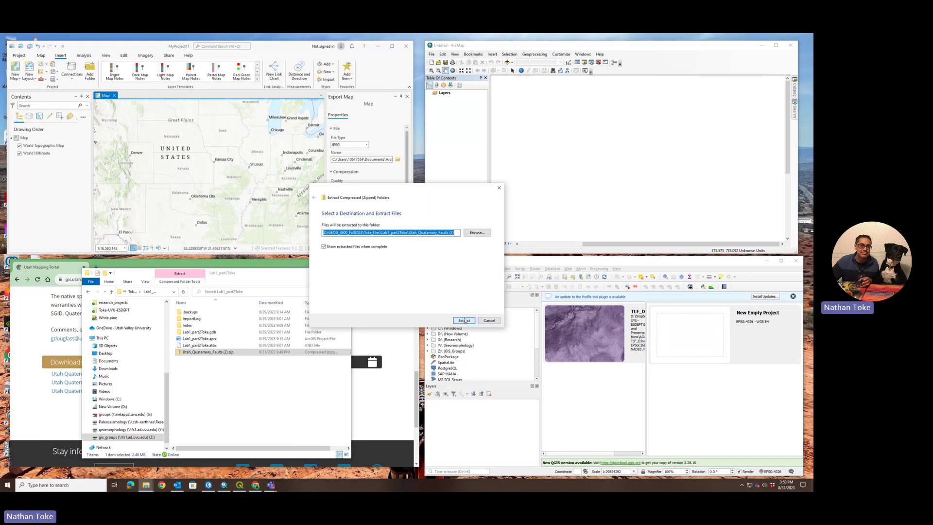
left_click(464, 321)
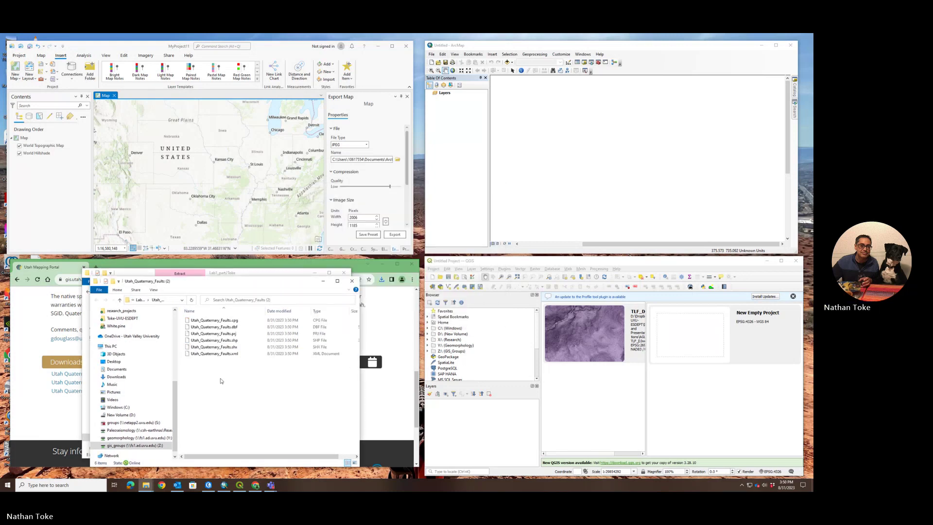
- Review the shapefile component files in the extracted Utah_Quaternary_Faults (2) folder and return to the project folder
left_click(141, 300)
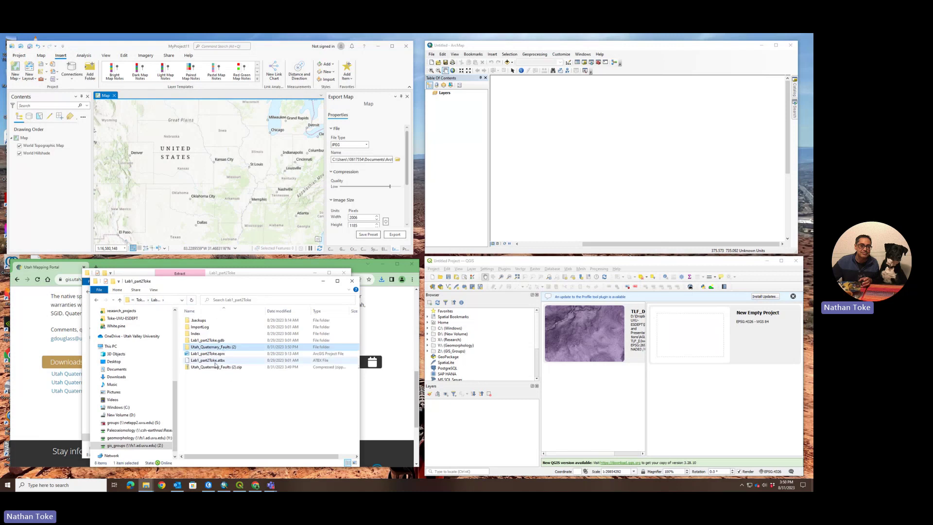
double_click(217, 348)
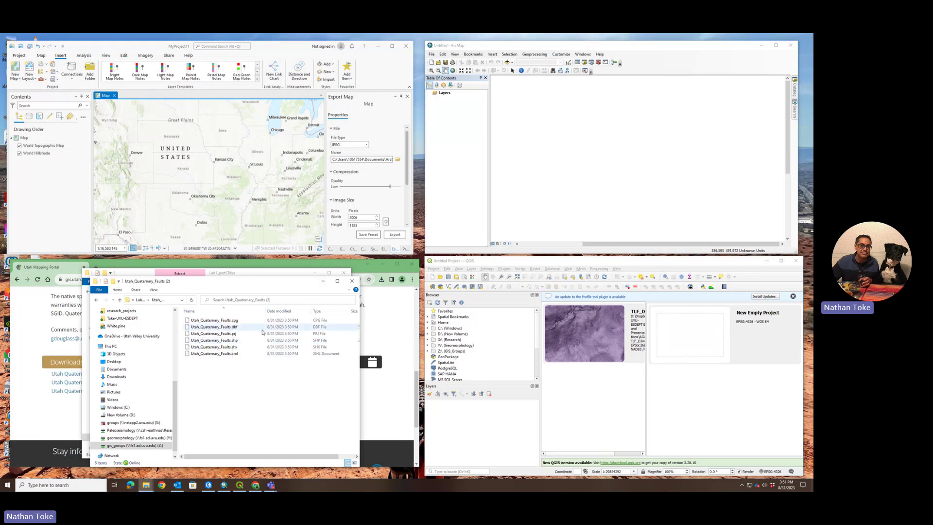
left_click(141, 300)
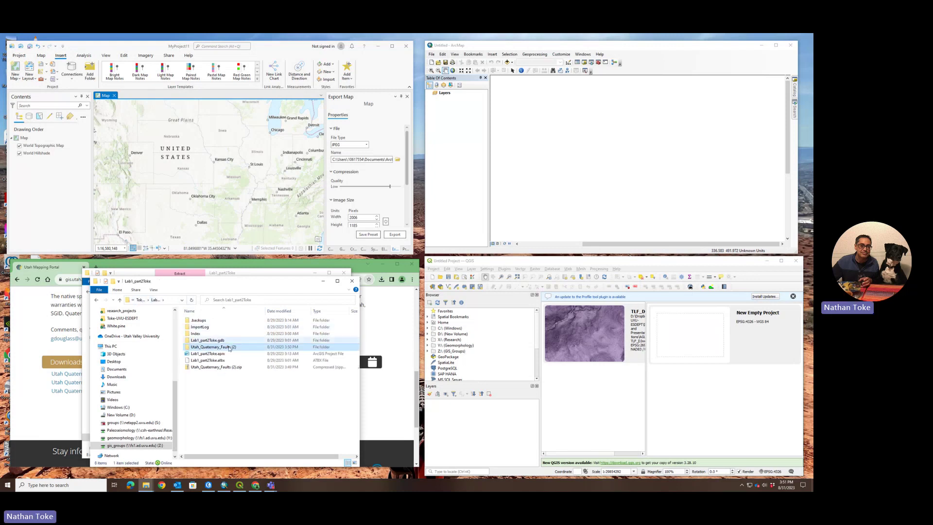
- Permanently delete Utah_Quaternary_Faults (2).zip from the project folder, keeping the extracted subfolder
left_click(210, 371)
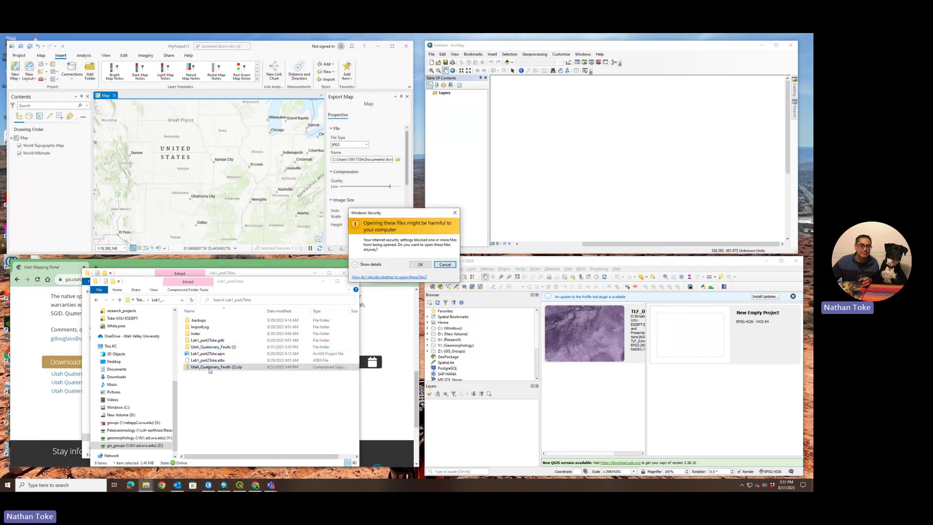
left_click(421, 265)
right_click(210, 367)
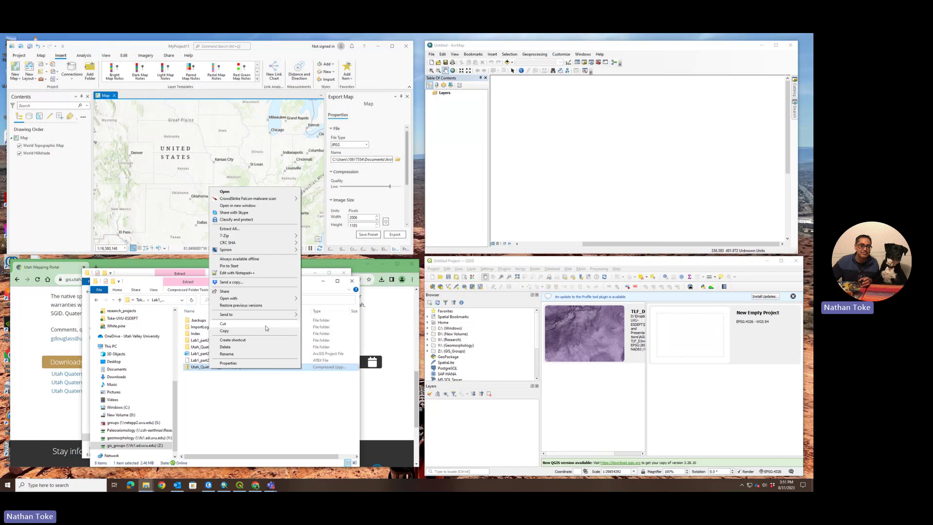
left_click(226, 347)
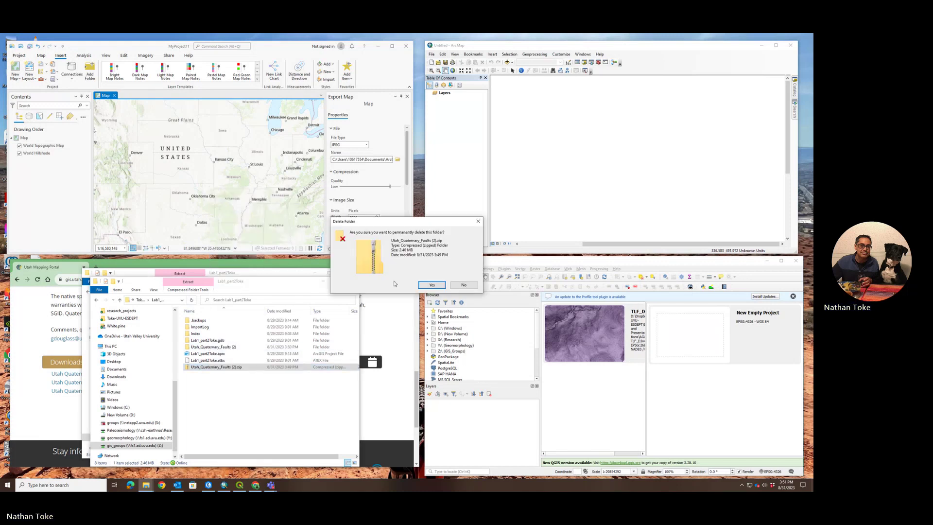
left_click(431, 285)
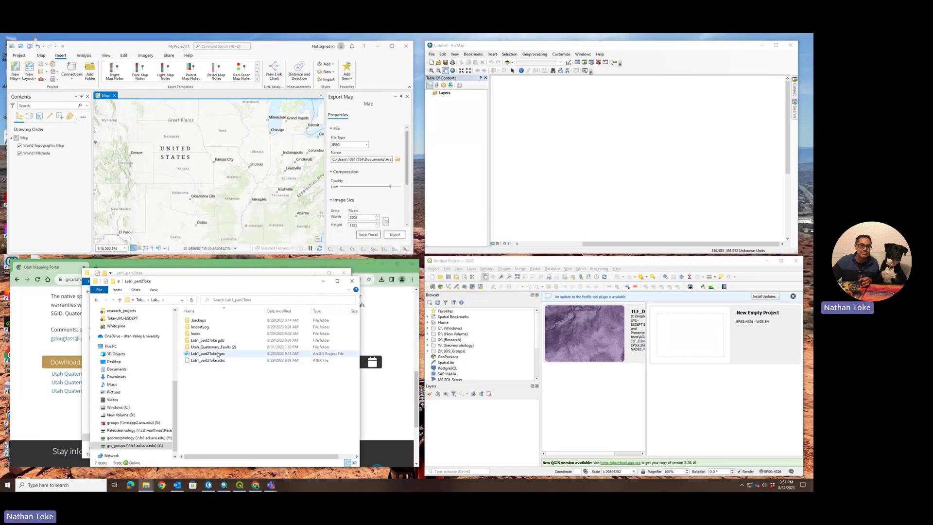
- Switch to the browser, go back to the UGRC data categories page and open the Elevation/Terrain category
left_click(381, 391)
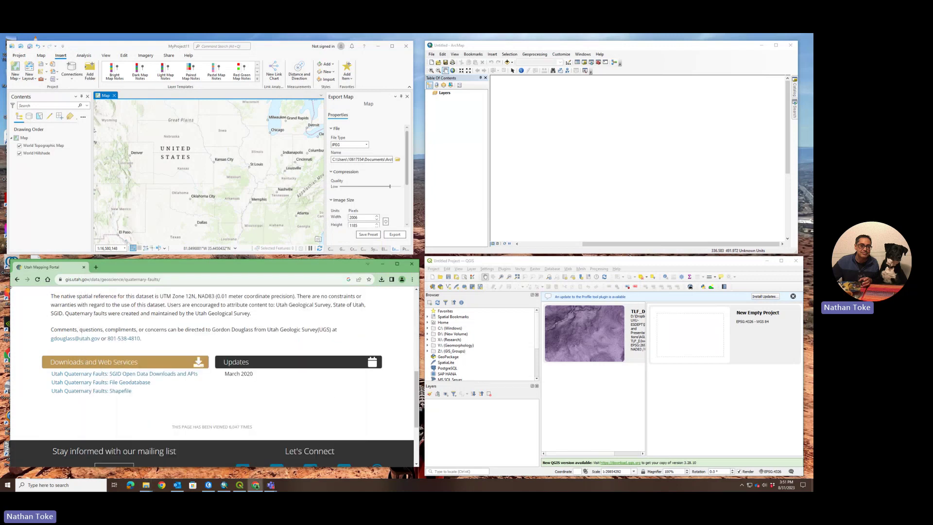
left_click(18, 280)
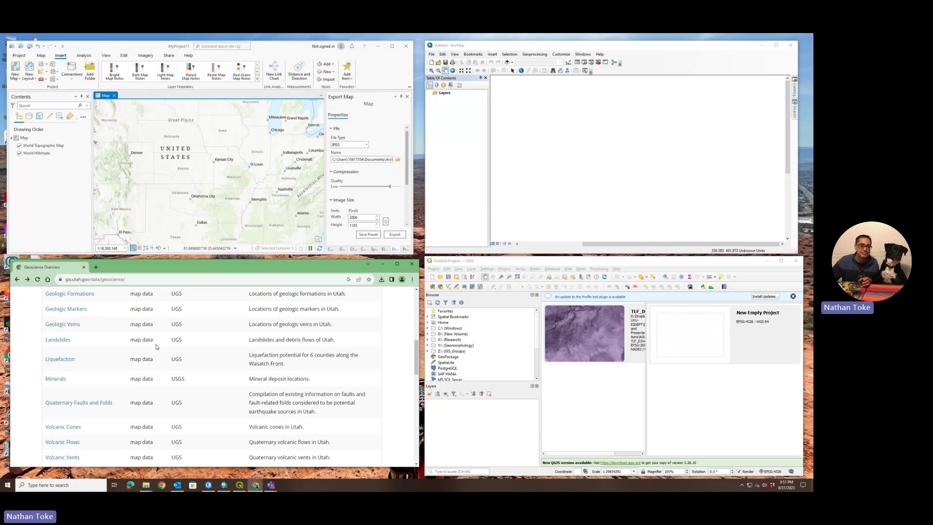
left_click(17, 279)
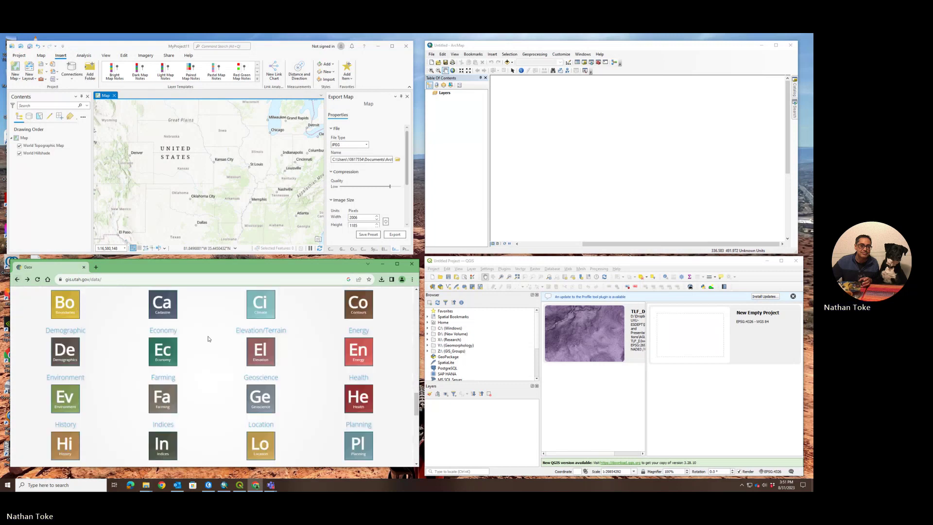
scroll(208, 339, "down", 3)
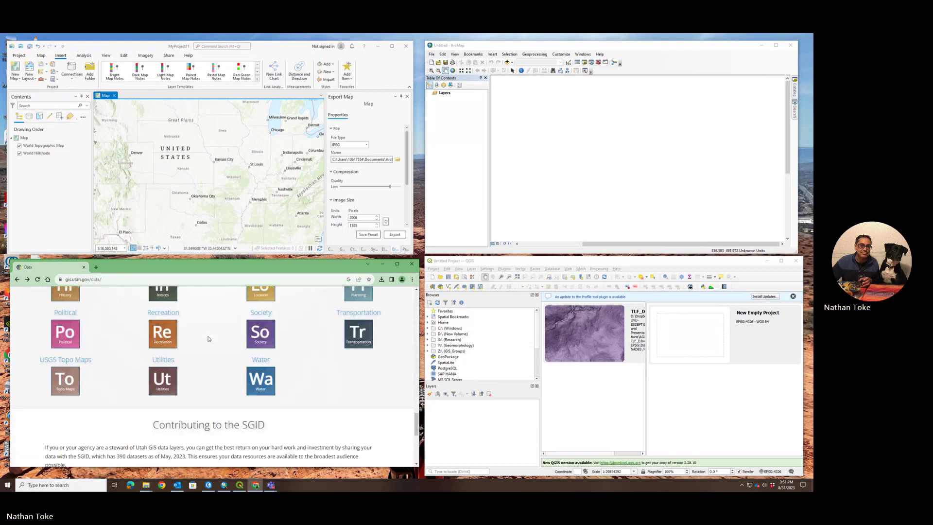
scroll(208, 338, "up", 2)
scroll(208, 339, "up", 2)
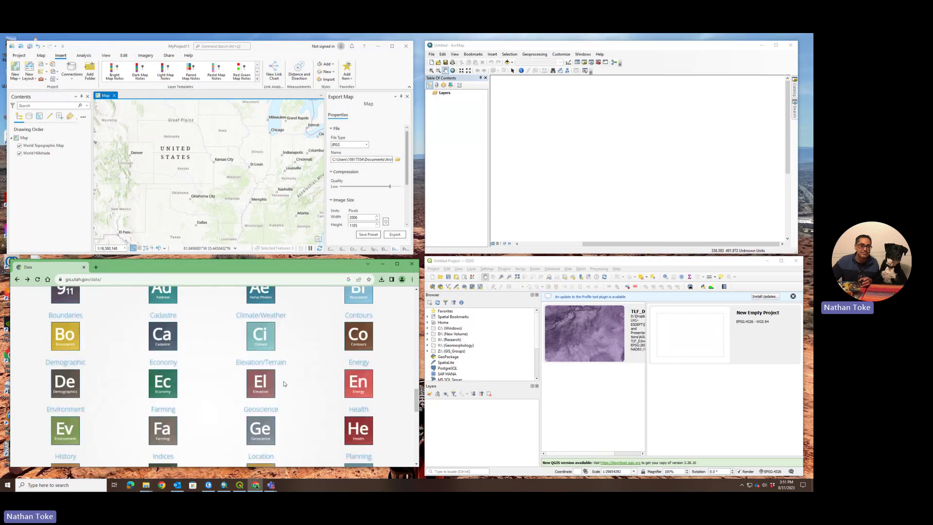
left_click(261, 364)
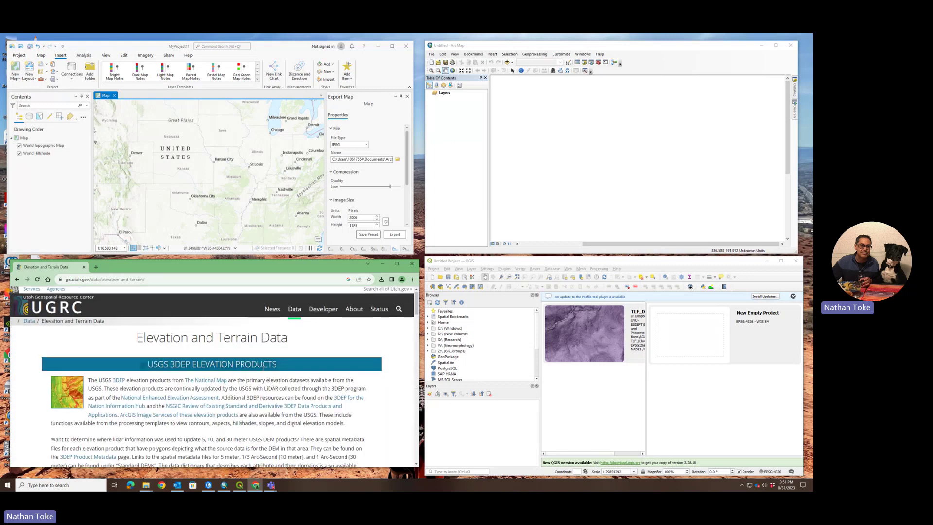
- Open the raster app for 10 meter USGS DEMs from the USGS 3DEP downloads and maximize the browser window
scroll(282, 366, "down", 10)
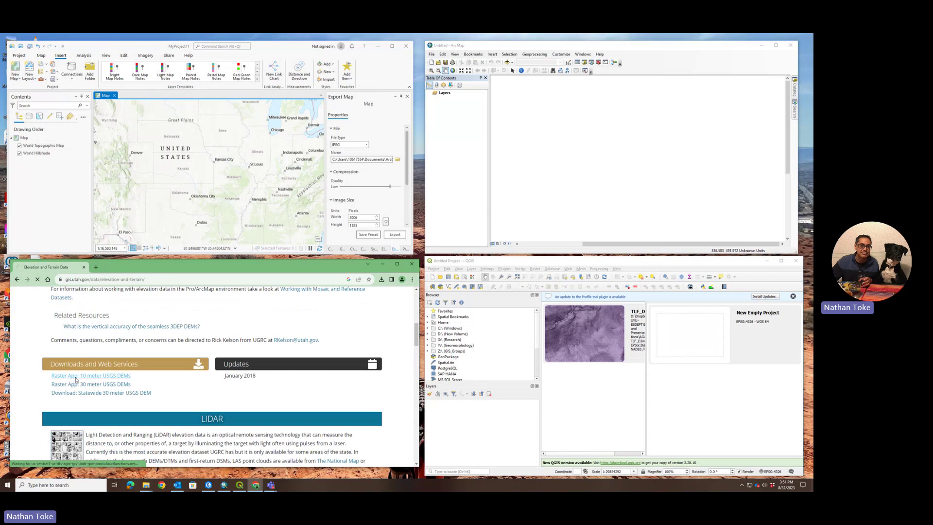
left_click(76, 377)
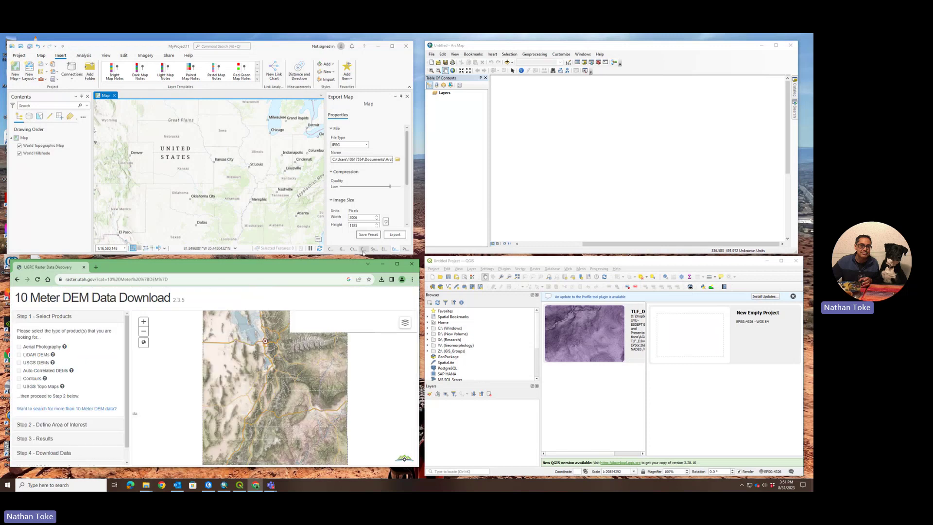
left_click(399, 266)
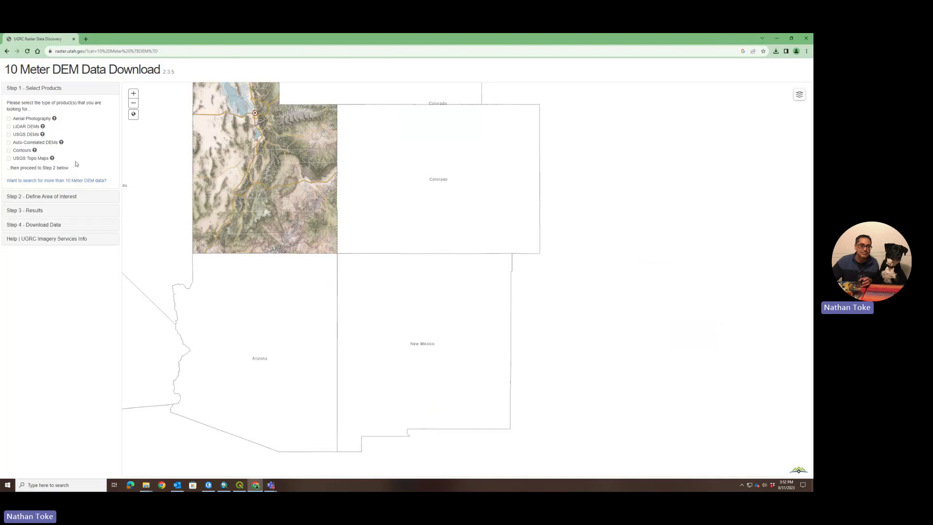
- Widen the product search beyond 10 Meter DEM data and select USGS DEMs as the product type
left_click(28, 151)
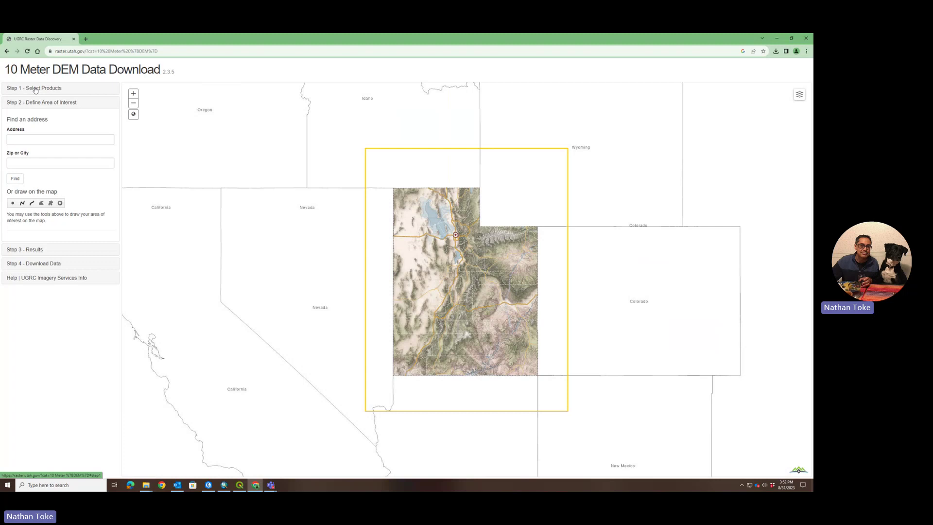
left_click(60, 89)
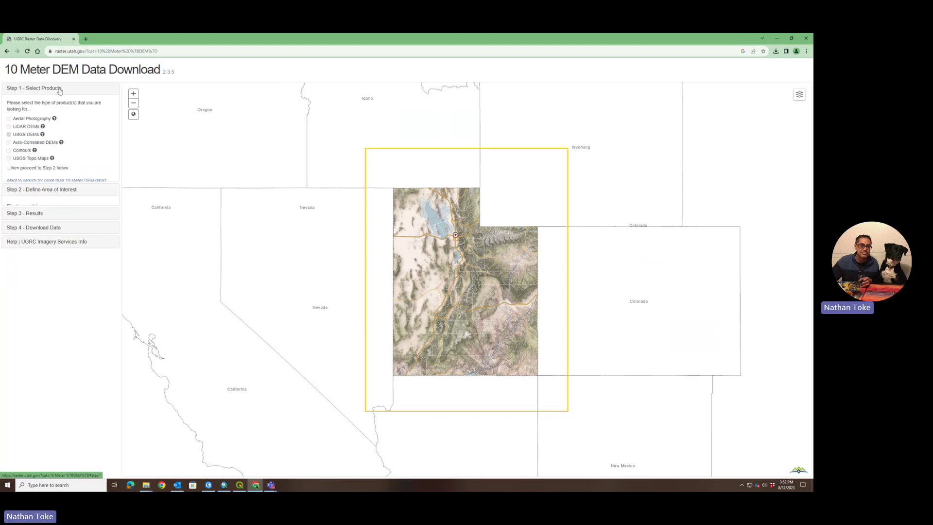
left_click(47, 181)
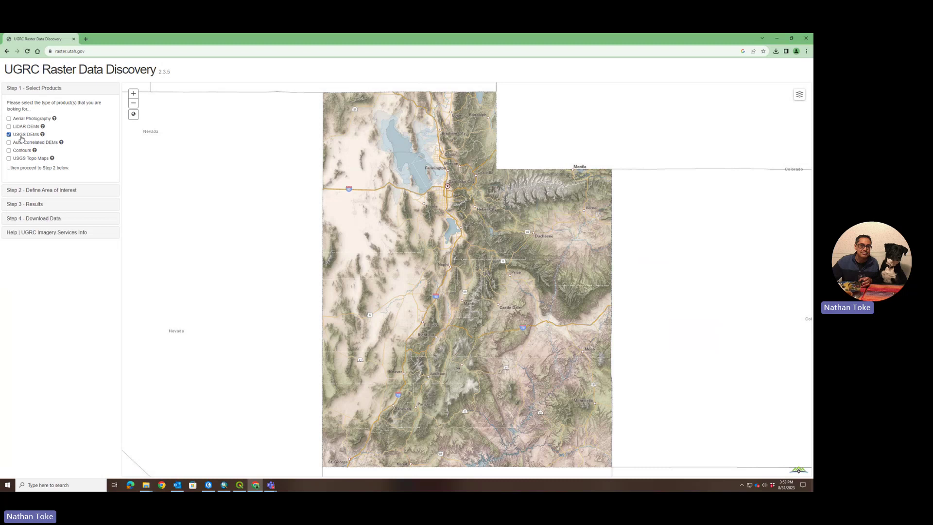
- Define the area of interest by drawing a freehand polygon on the map around most of Utah
left_click(37, 190)
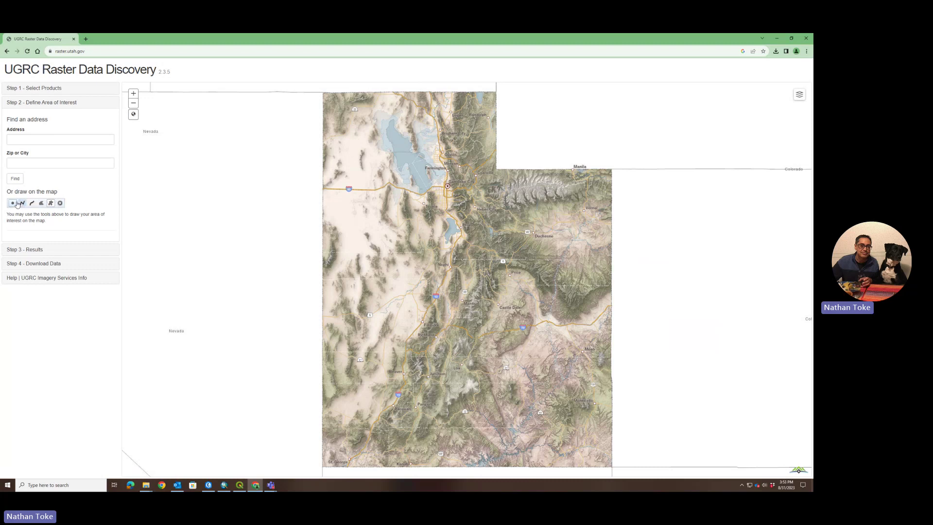
left_click(42, 203)
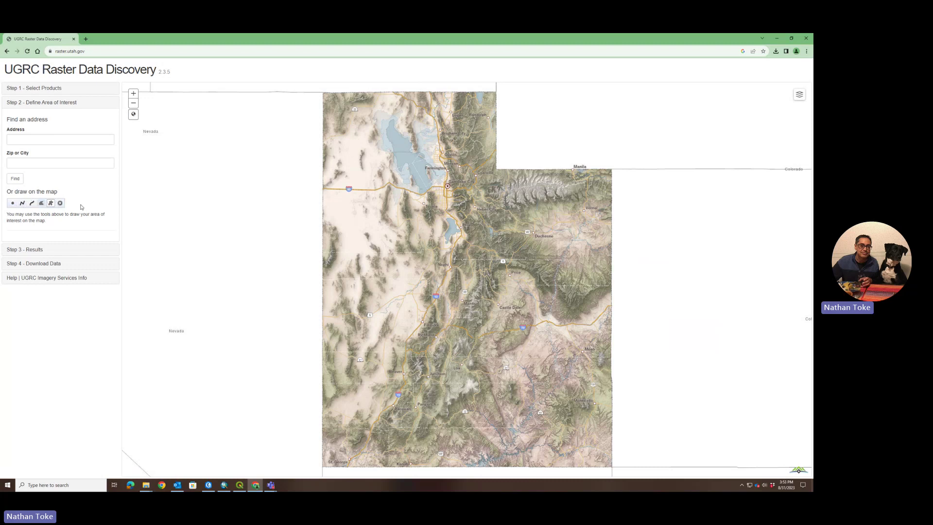
left_click(51, 203)
left_click_drag(318, 92, 300, 103)
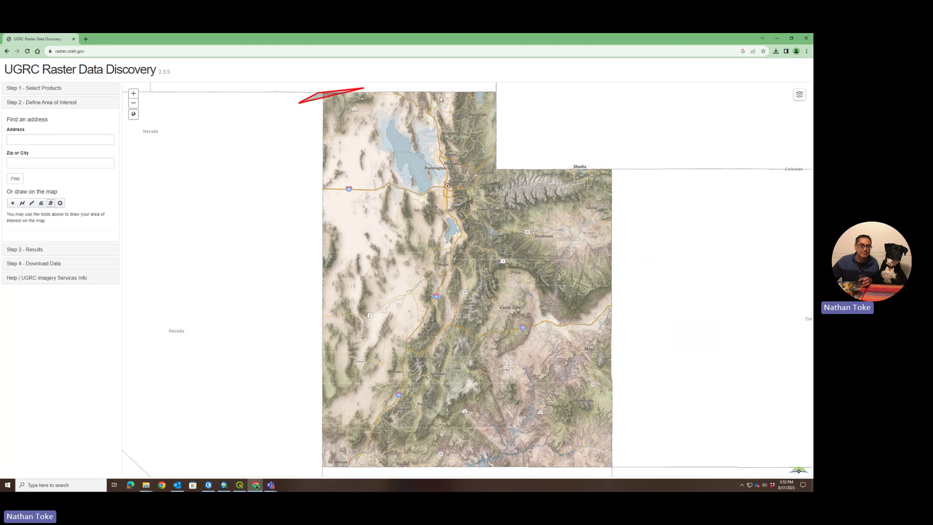
mouse_move(440, 98)
left_mouse_down()
mouse_move(625, 391)
mouse_move(462, 454)
mouse_move(353, 467)
left_mouse_up()
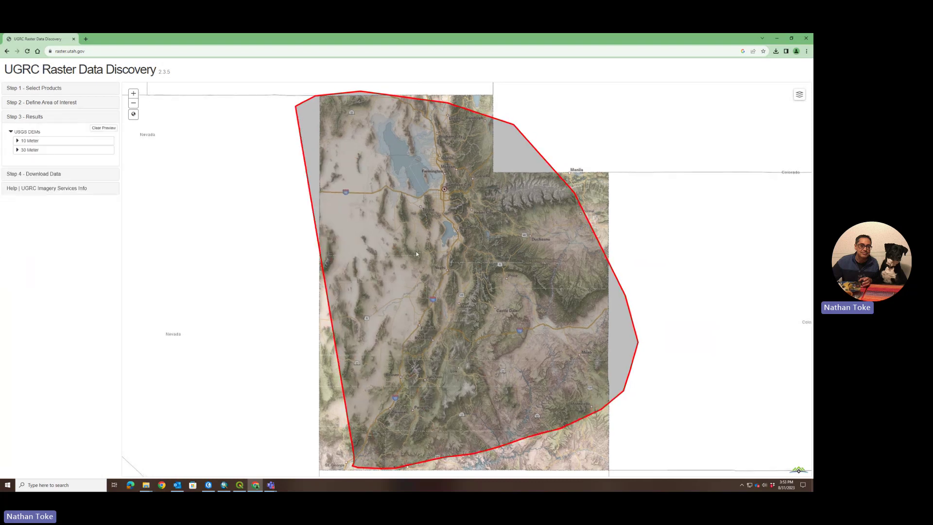
- Expand the 30 Meter USGS DEM results, show their downloadable tiles on the map and return to the product selection
left_click(18, 150)
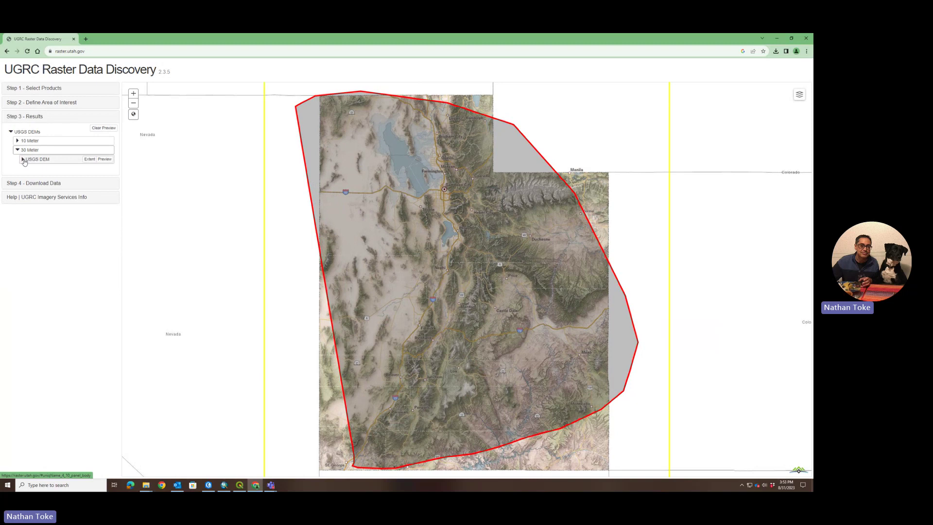
left_click(23, 160)
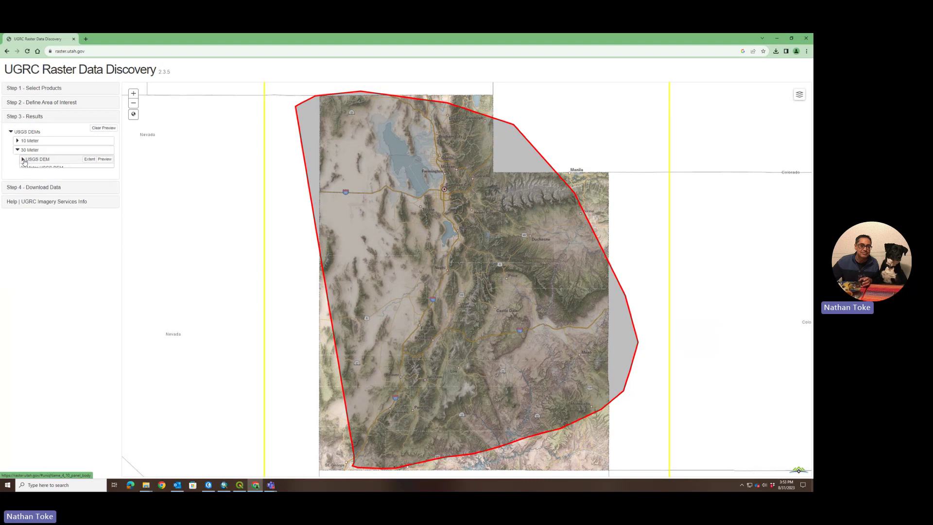
left_click(107, 173)
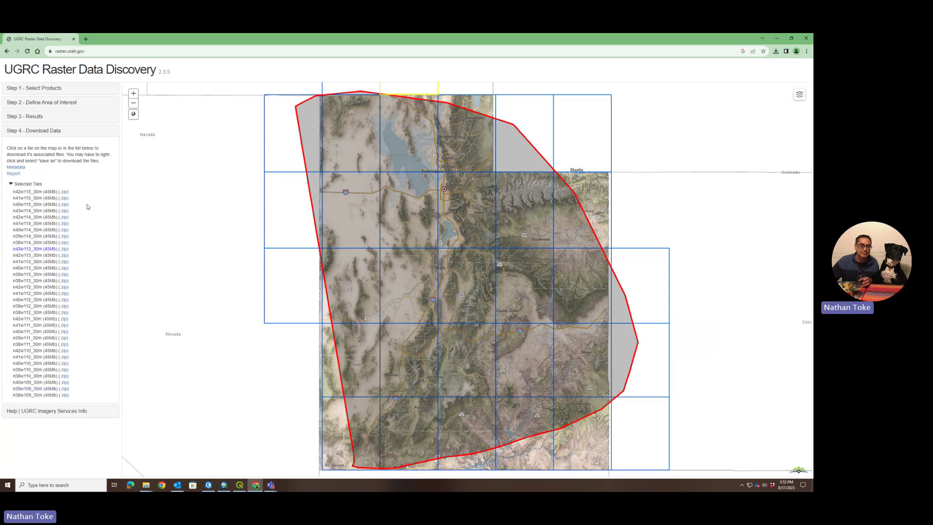
left_click(34, 88)
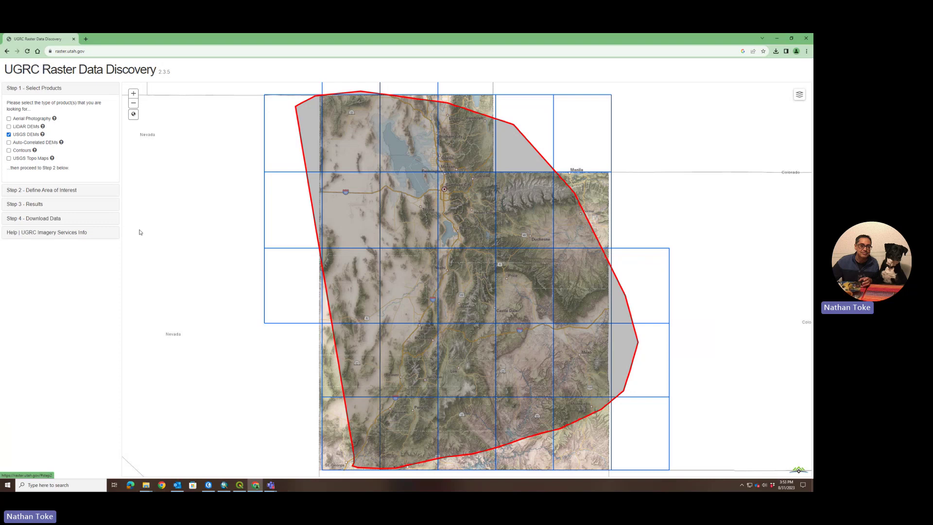
- Save the n41w112_30m tile's zip into the Lab1_part2 project folder within the instructor's files under GEOG_3600_Fall2023 on the gis_groups (Z:) drive
left_click(459, 223)
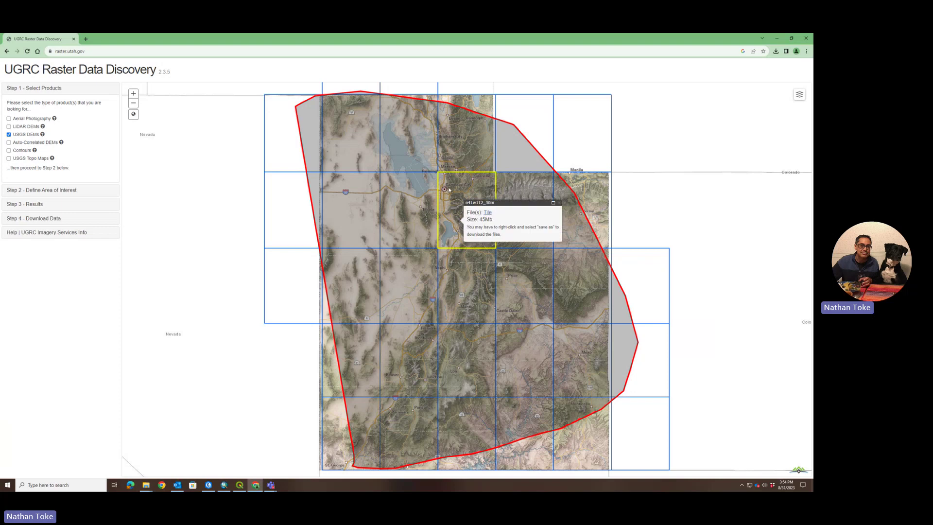
right_click(488, 215)
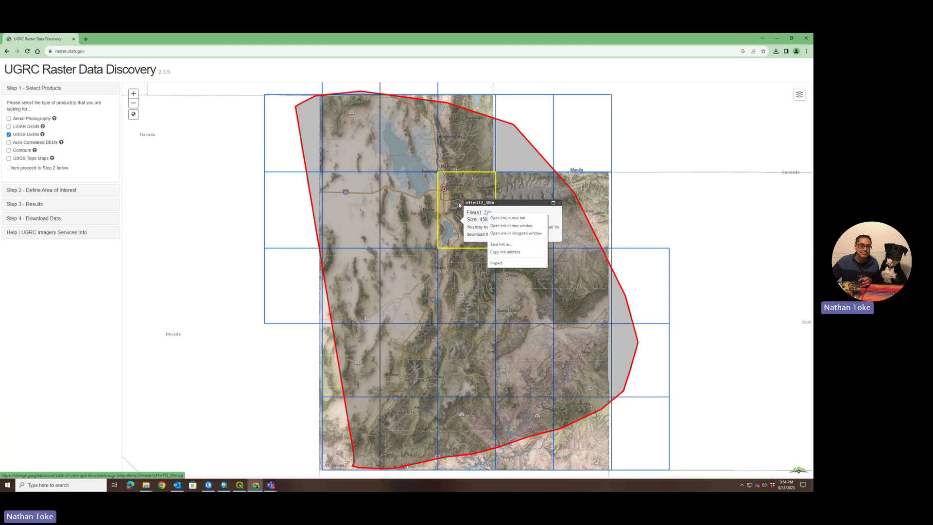
left_click(502, 247)
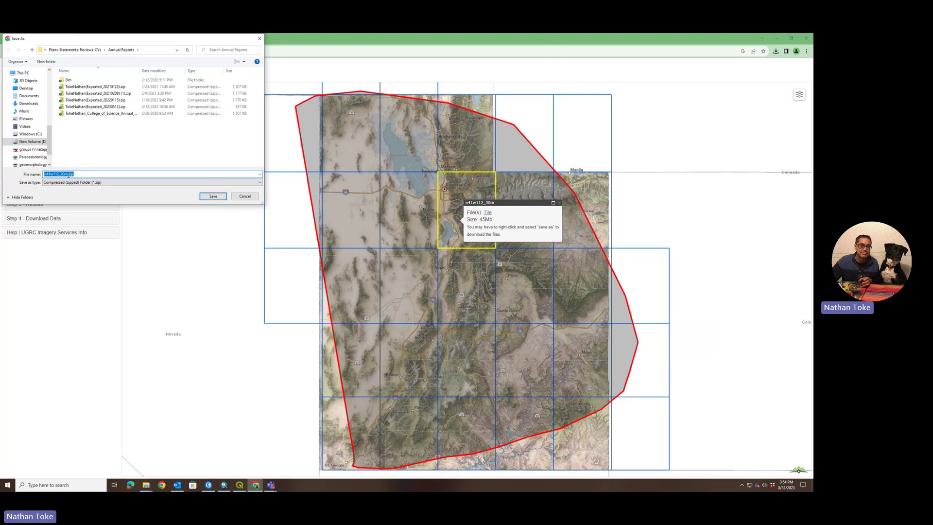
scroll(34, 138, "down", 1)
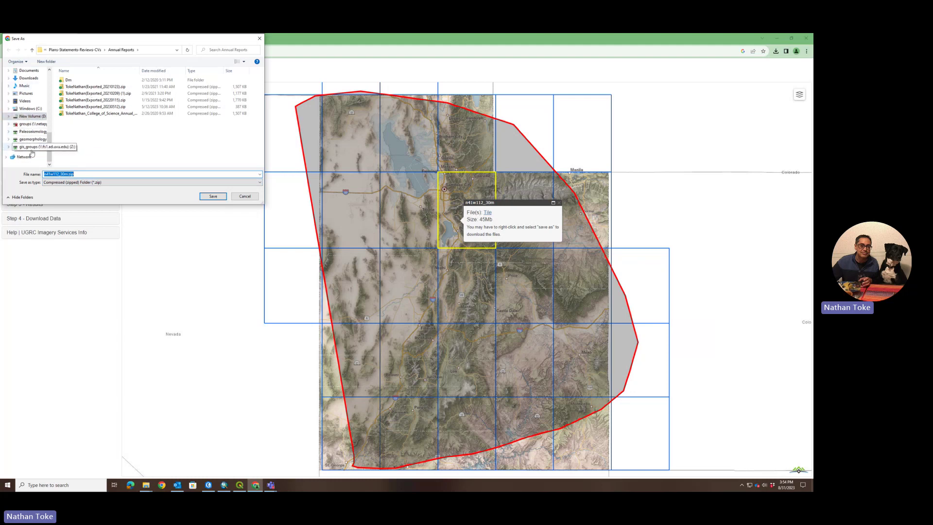
left_click(32, 147)
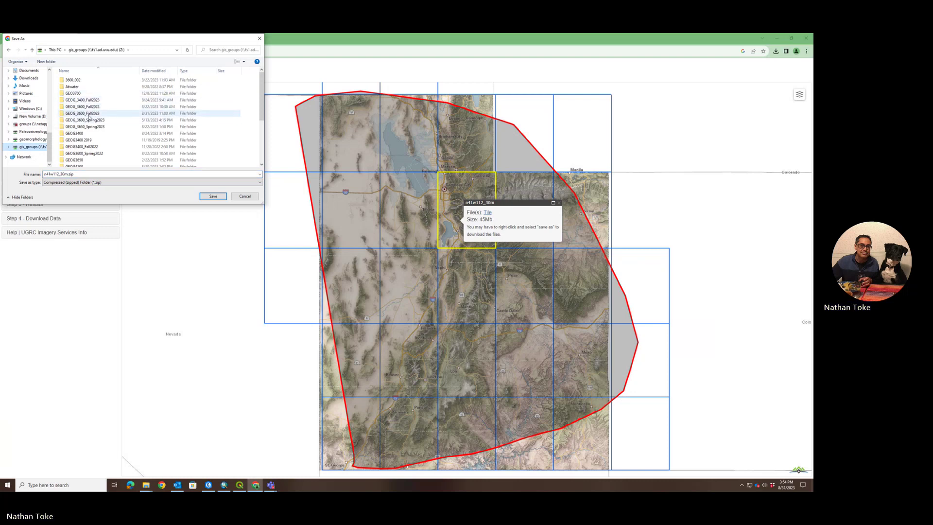
double_click(89, 114)
scroll(79, 151, "down", 3)
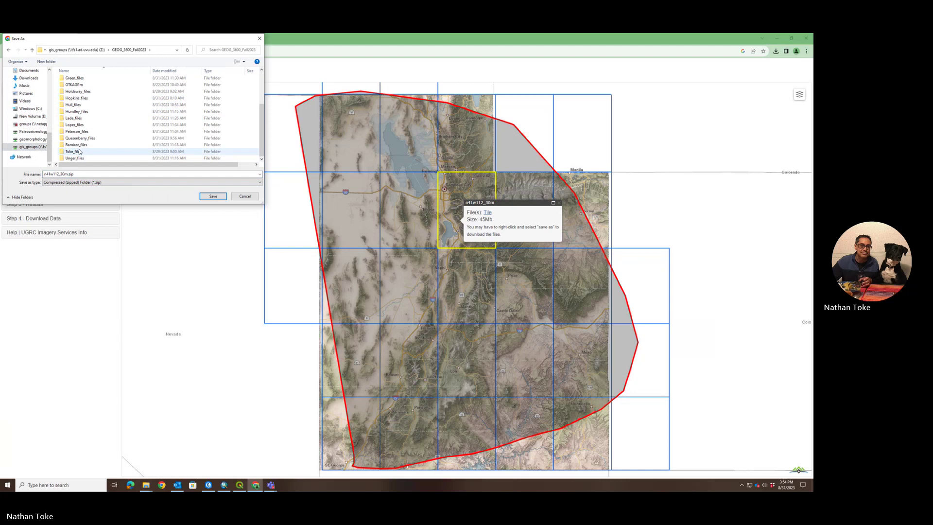
double_click(79, 151)
double_click(83, 108)
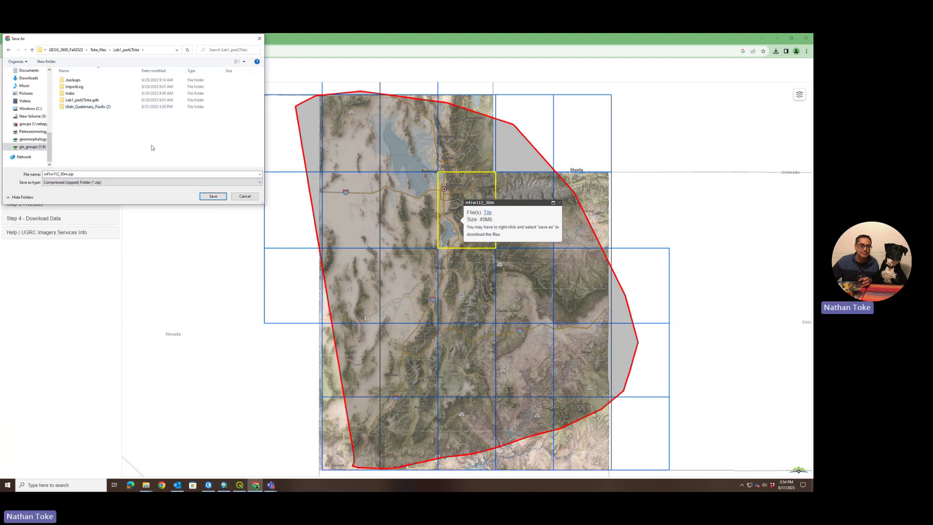
left_click(214, 197)
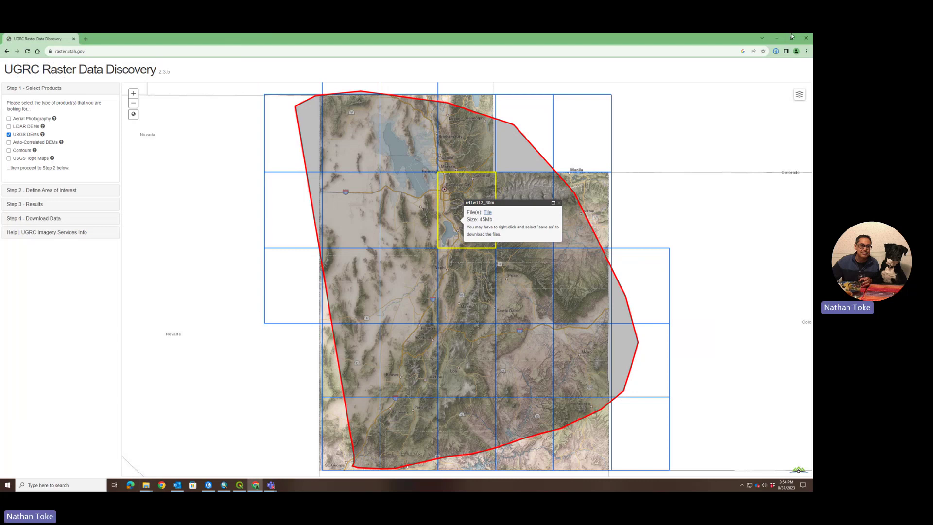
- Extract the downloaded n41w112_30m.zip into its own n41w112_30m folder inside the Lab1_part2 project folder and dismiss the extracted files window
left_click(777, 38)
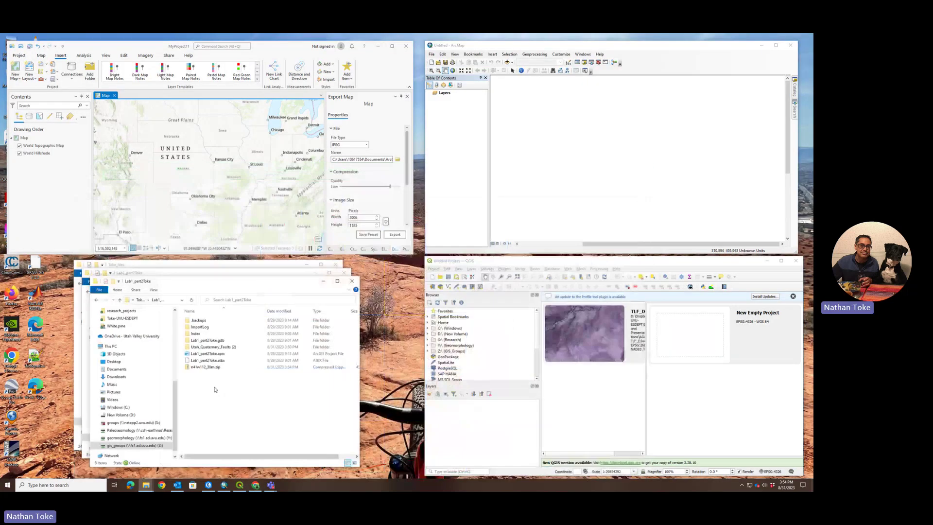
double_click(206, 369)
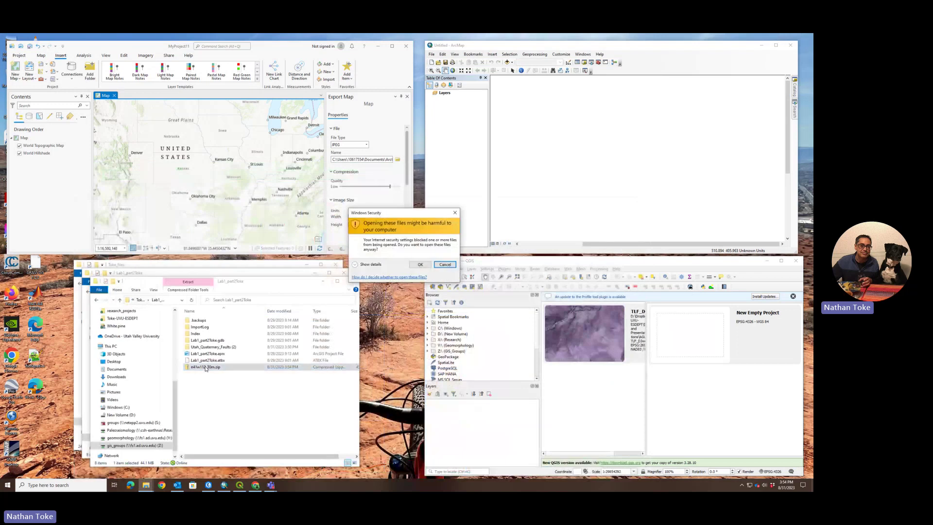
left_click(419, 265)
right_click(208, 368)
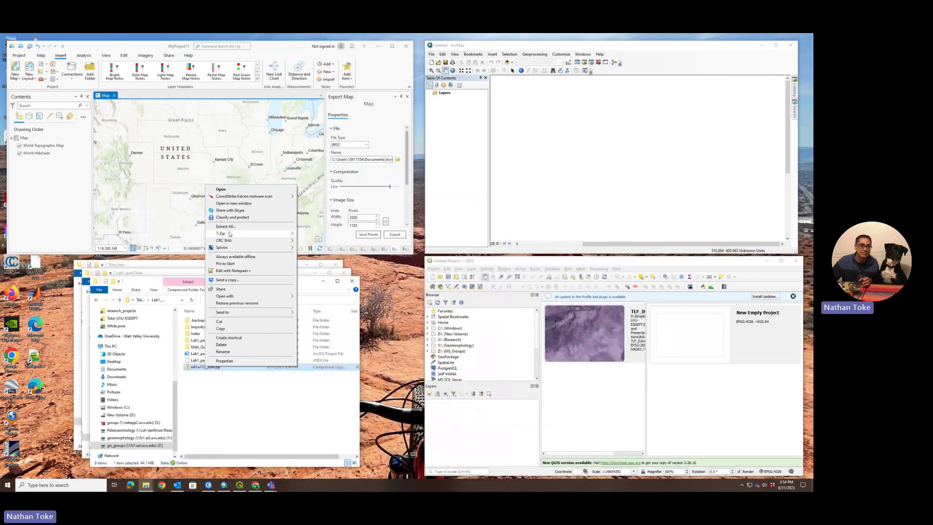
left_click(302, 282)
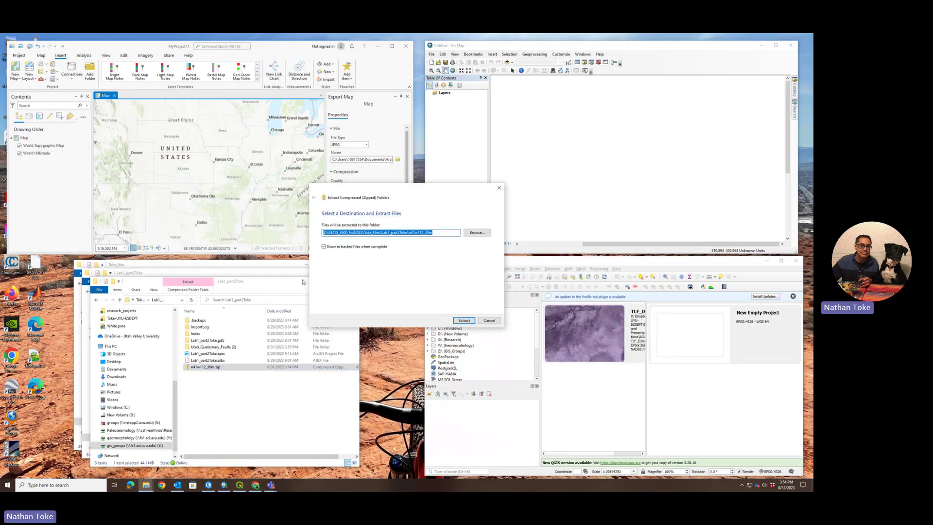
left_click(464, 321)
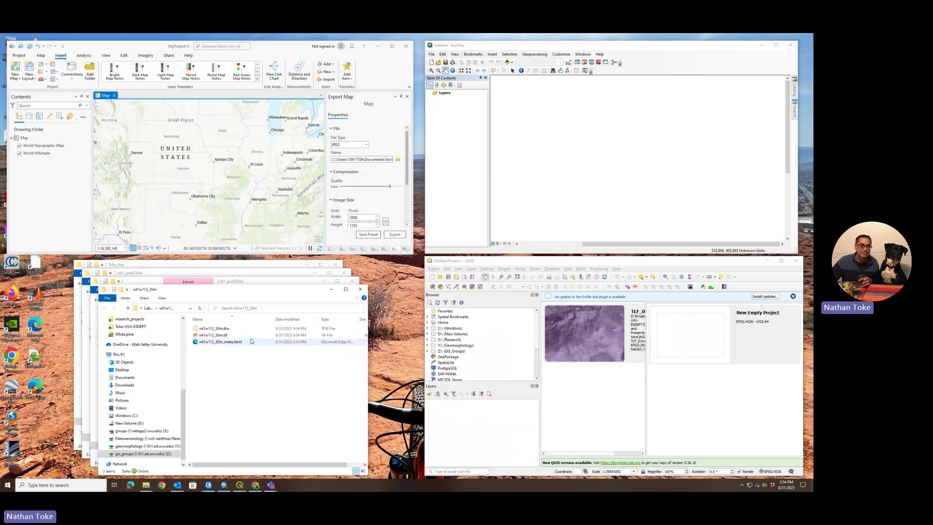
left_click(359, 290)
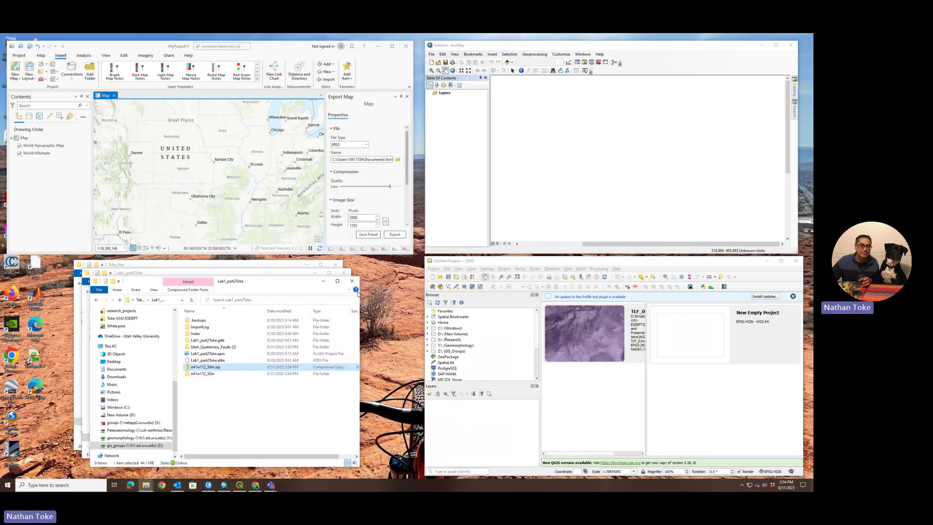
- Add n41w112_30m.tif from the extracted n41w112_30m folder to the ArcGIS Pro map and close the map export settings
double_click(209, 376)
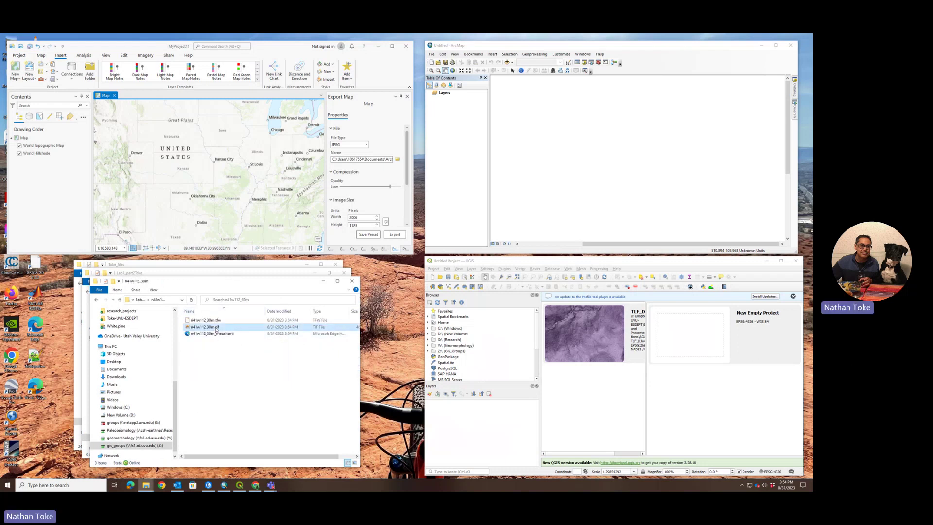
left_click_drag(216, 329, 187, 191)
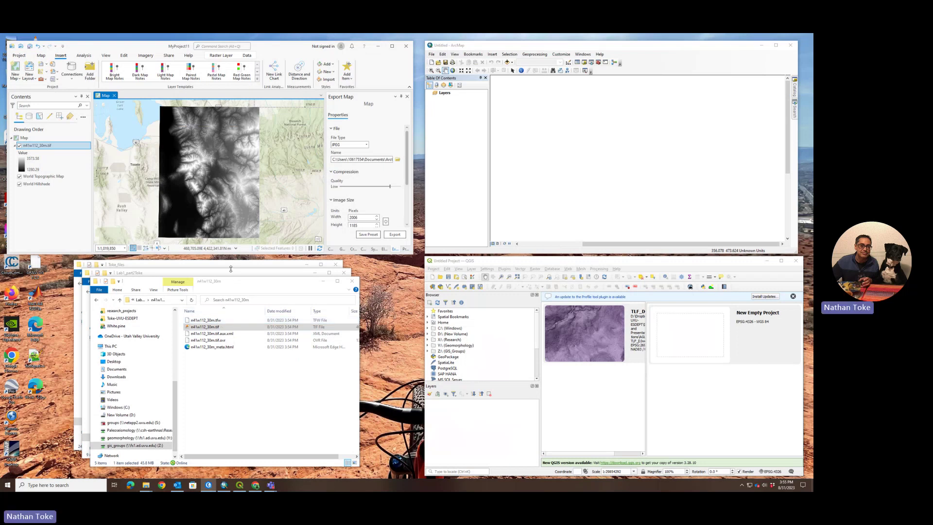
left_click(408, 97)
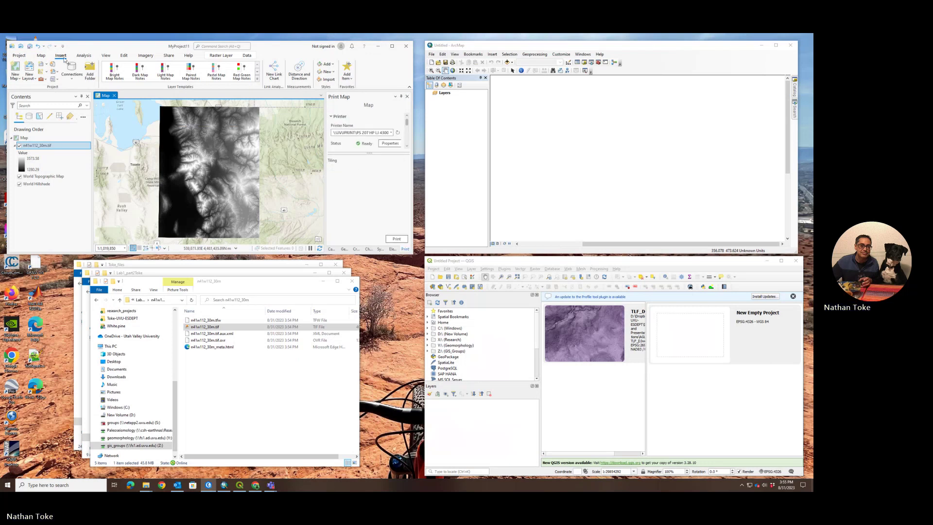
- Add a folder connection in the Catalog to the Lab1_part2 project folder, in the instructor's files under GEOG_3600_Fall2023 on gis_groups (Z:)
left_click(104, 56)
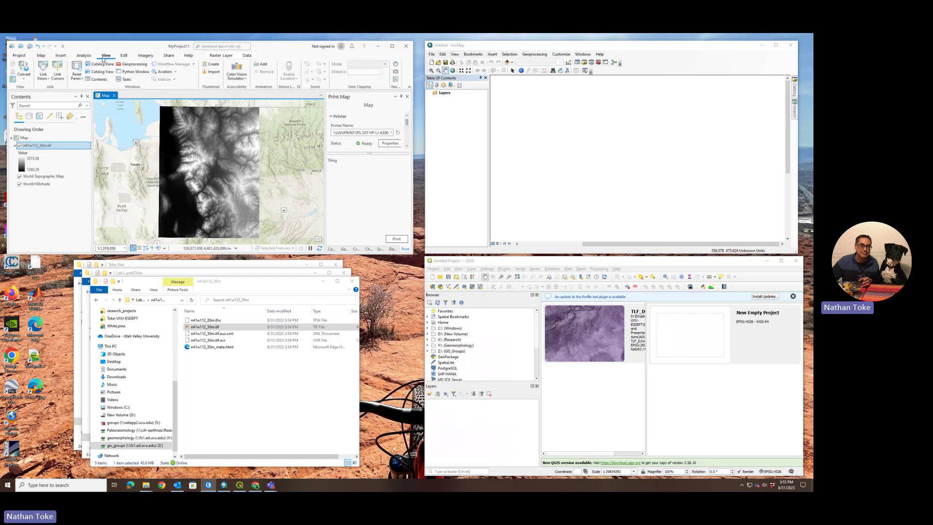
left_click(102, 66)
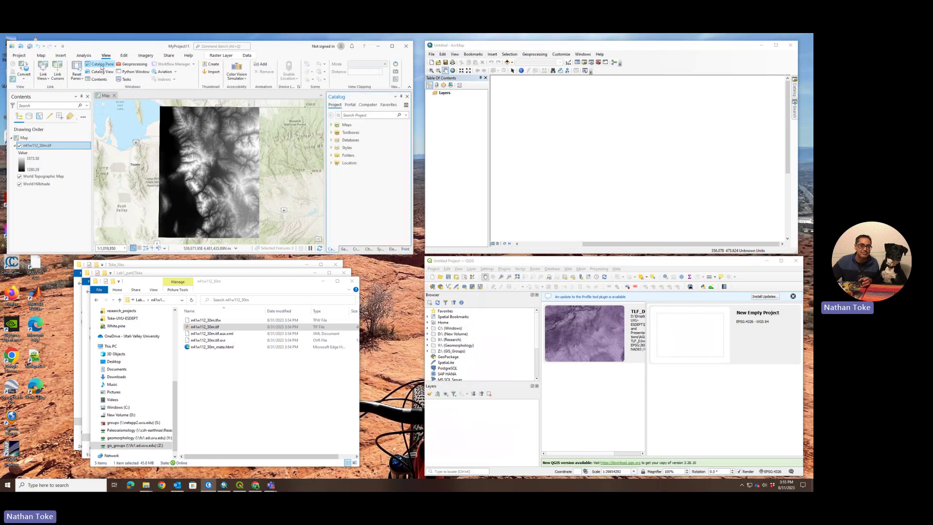
double_click(349, 156)
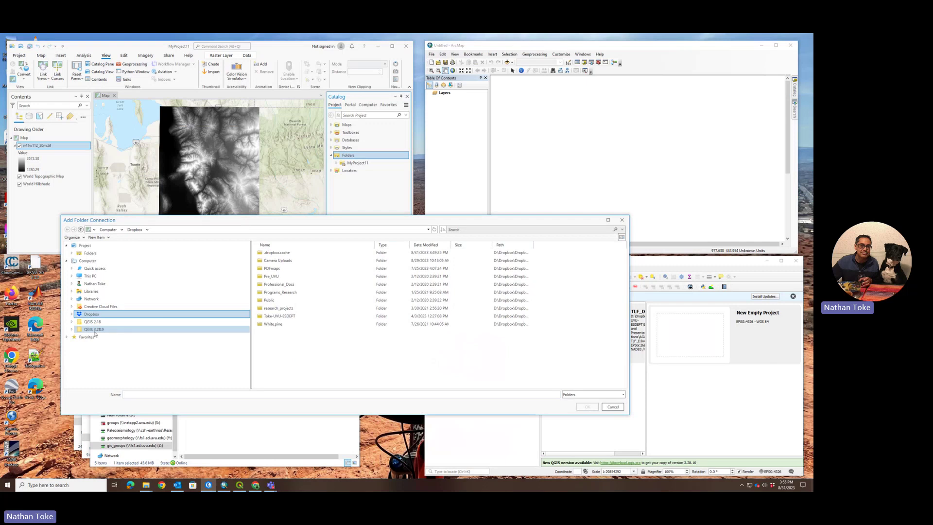
left_click(82, 276)
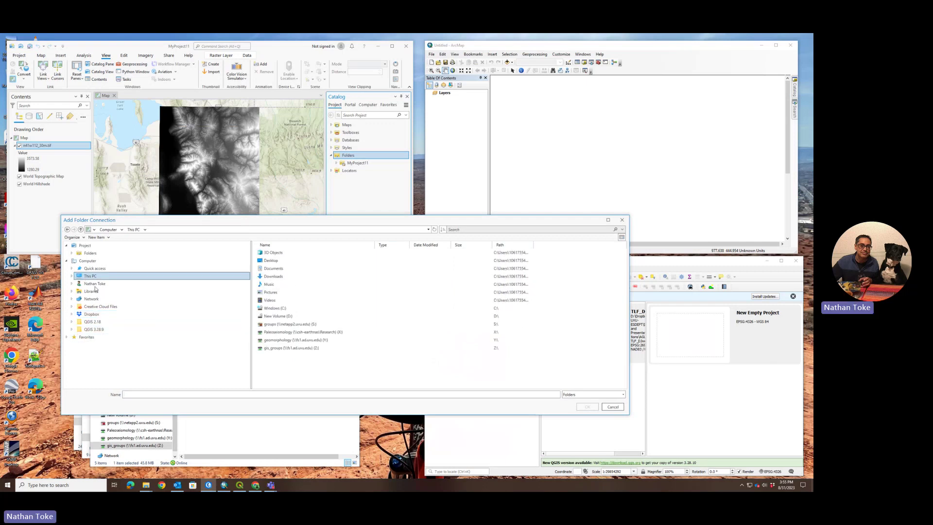
double_click(272, 349)
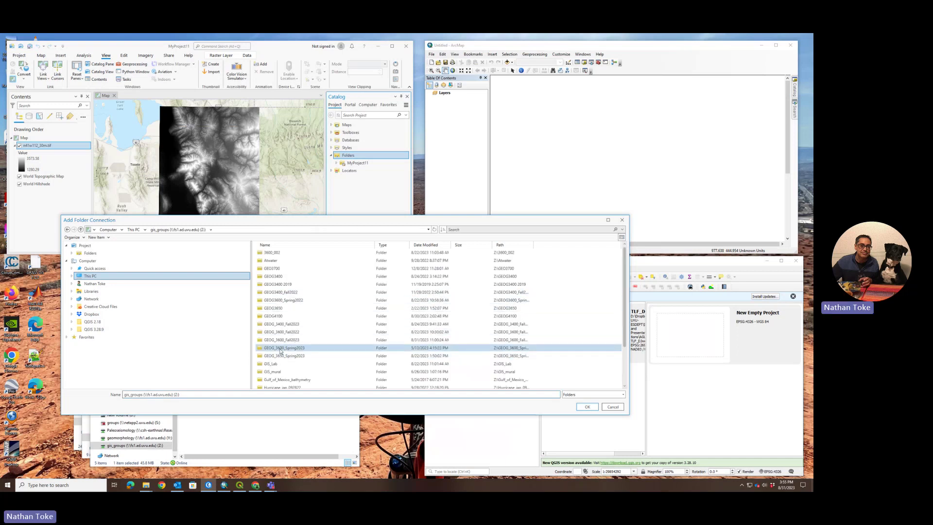
double_click(279, 341)
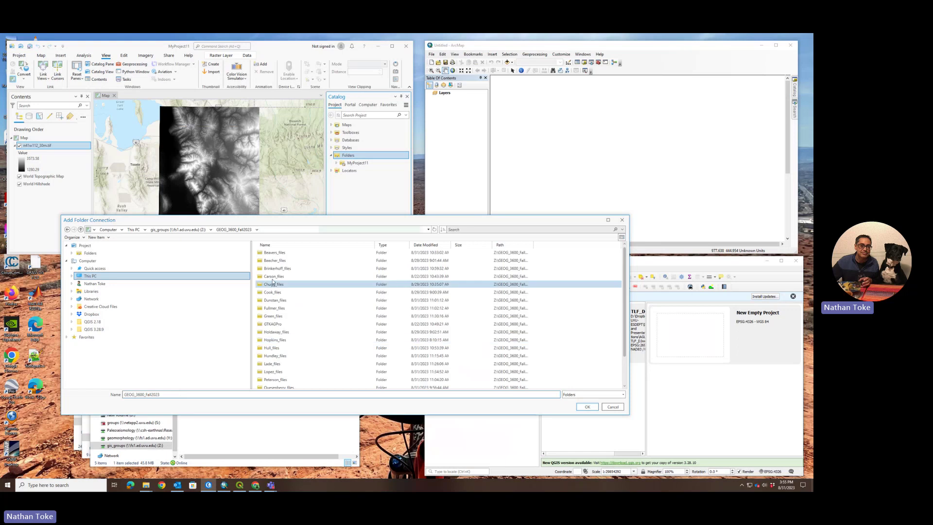
scroll(272, 359, "down", 2)
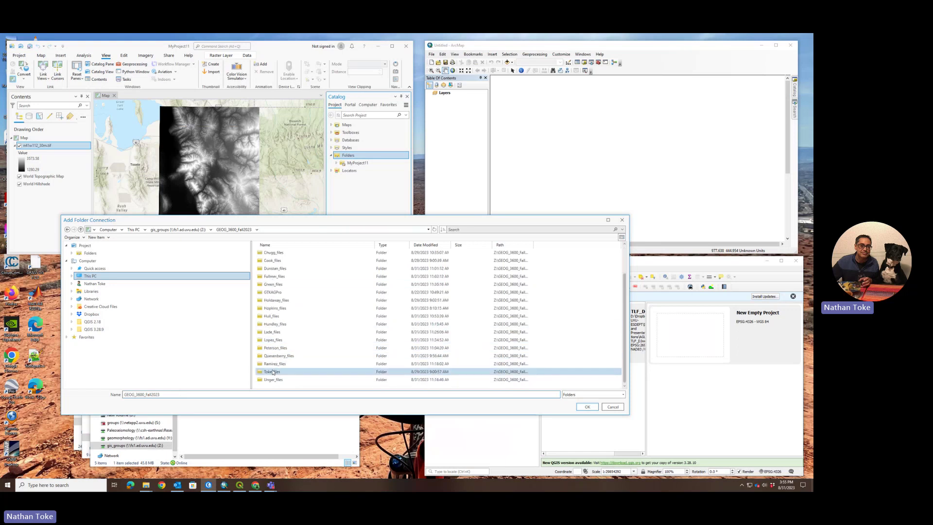
double_click(272, 373)
left_click(268, 278)
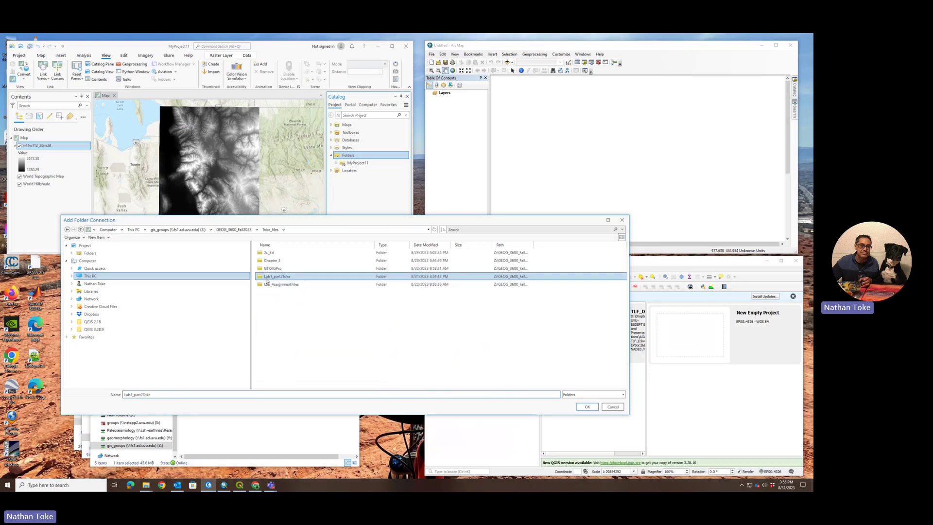
left_click(587, 407)
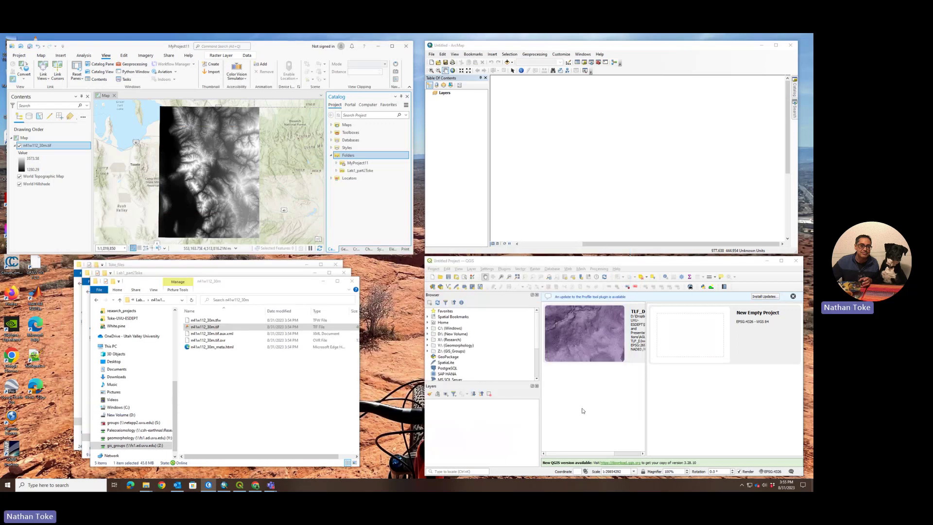
- Add the Utah_Quaternary_Faults shapefile from the connected Lab1_part2 project folder to the current map
left_click(337, 171)
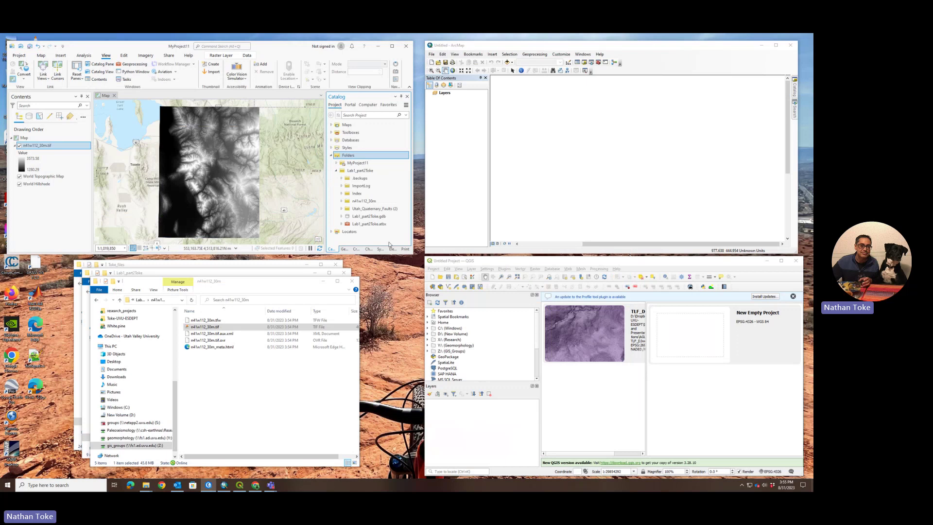
double_click(363, 201)
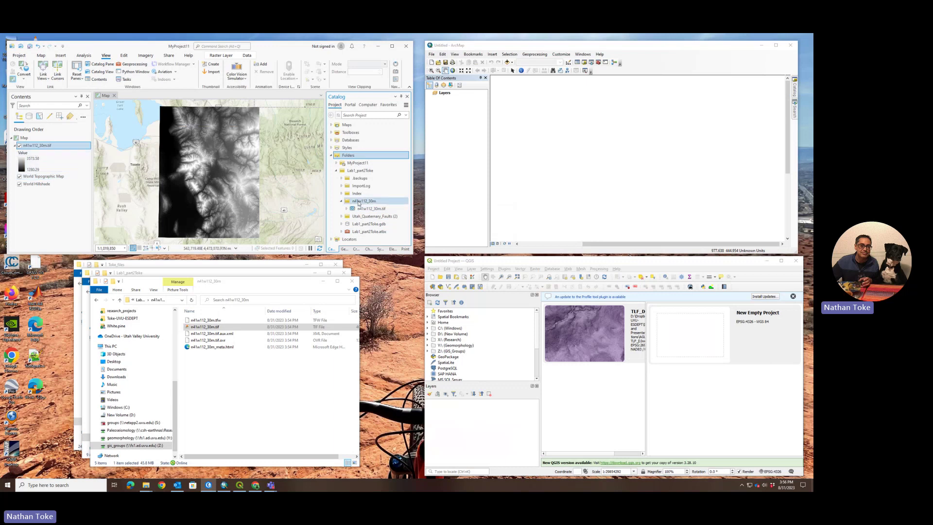
left_click(342, 216)
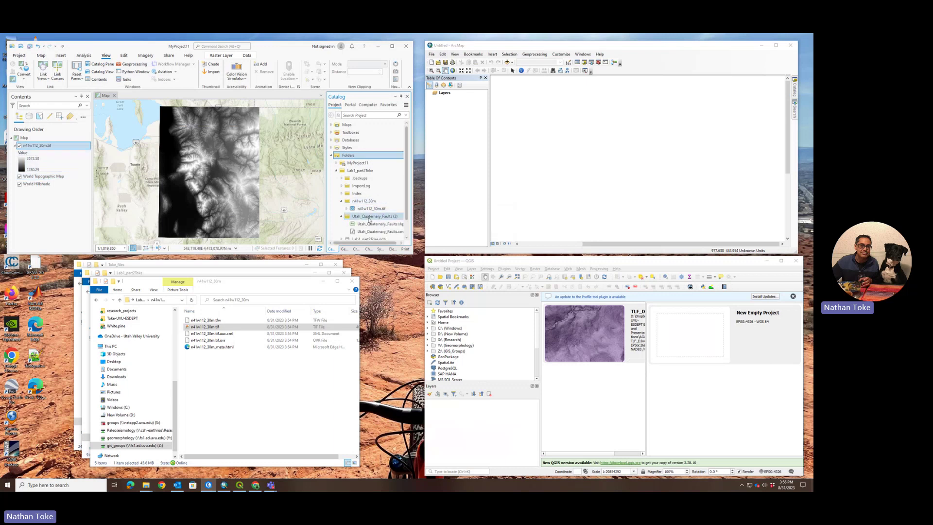
right_click(377, 225)
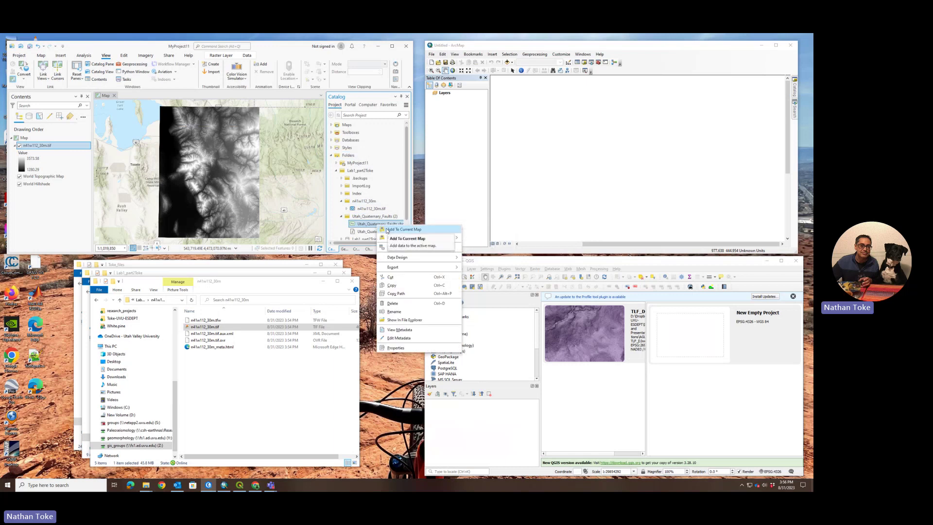
left_click(355, 224)
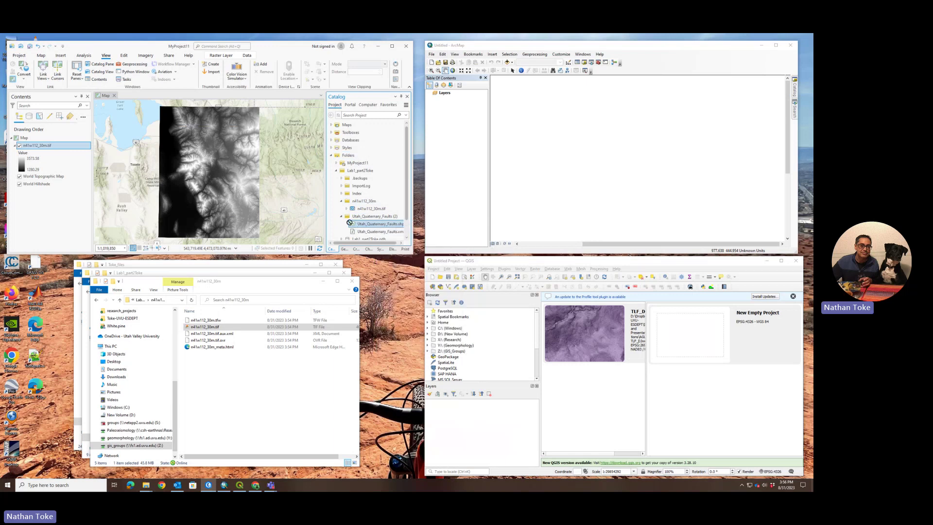
right_click(355, 224)
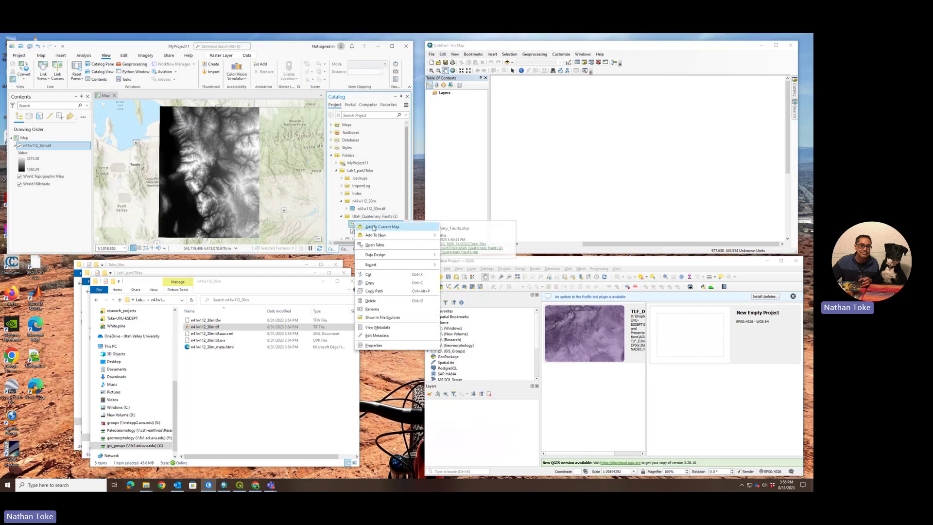
left_click(374, 227)
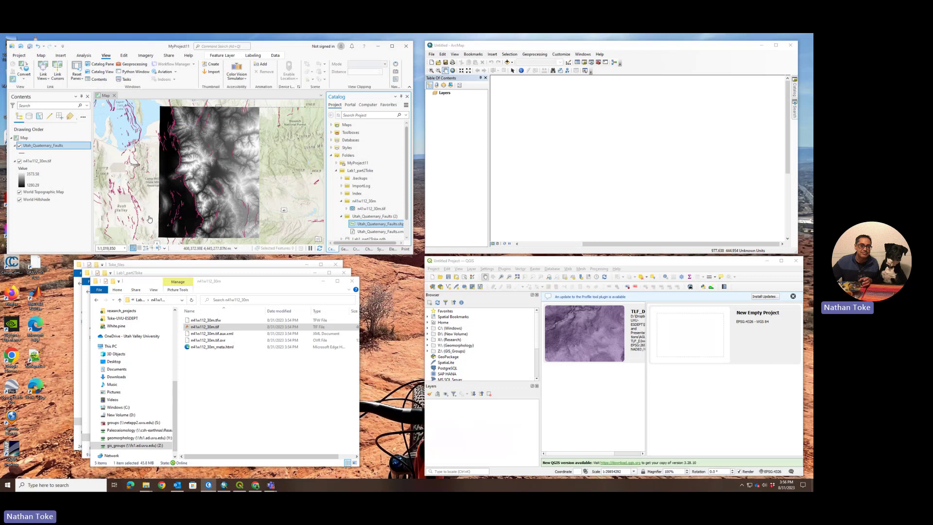
- Change the Utah_Quaternary_Faults line symbol color to yellow and close the symbology settings
scroll(185, 191, "up", 1)
scroll(186, 191, "up", 1)
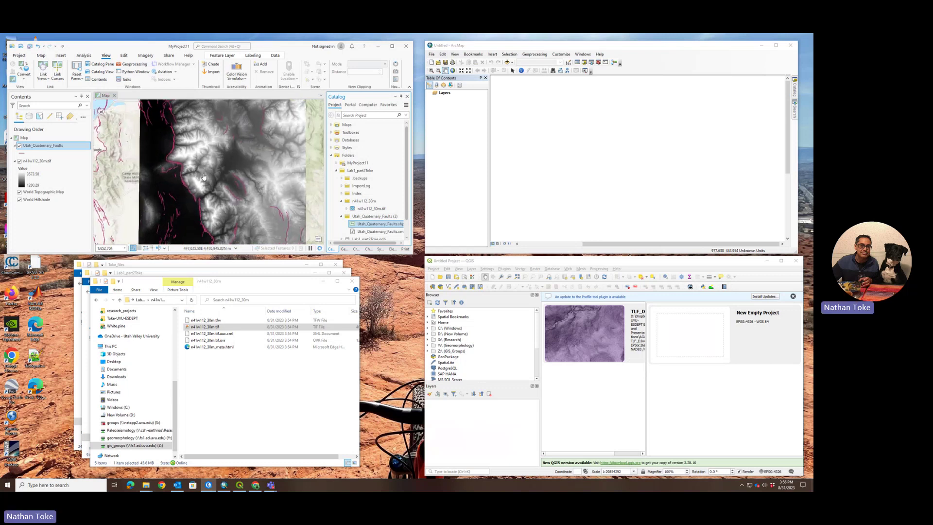
scroll(237, 190, "up", 1)
scroll(238, 190, "up", 1)
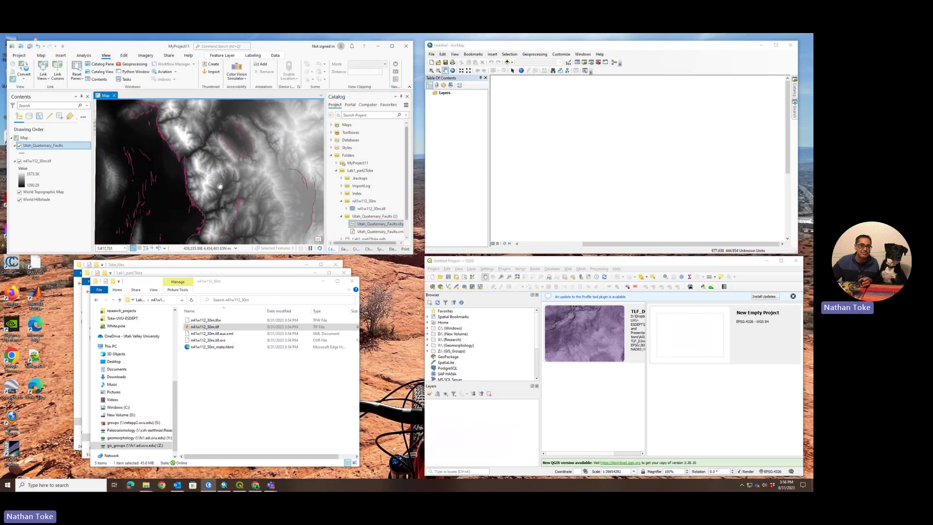
scroll(221, 183, "up", 1)
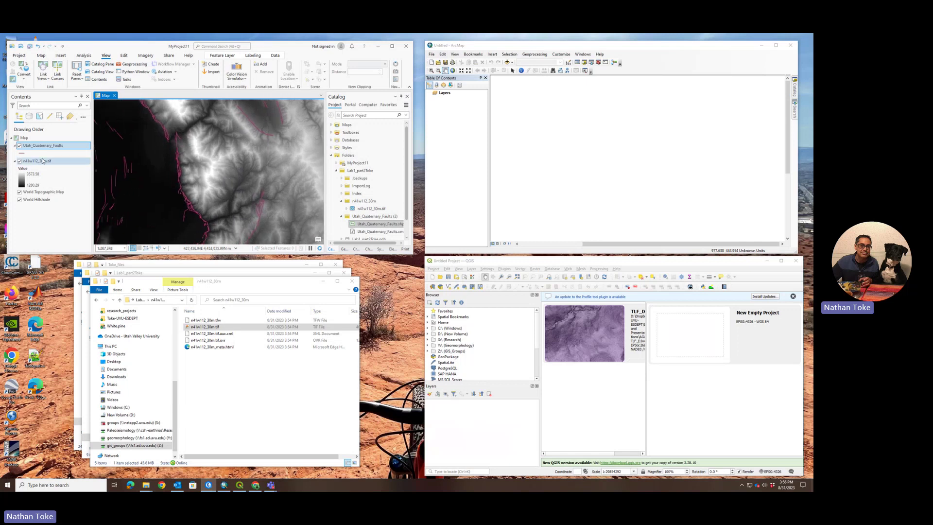
left_click(22, 153)
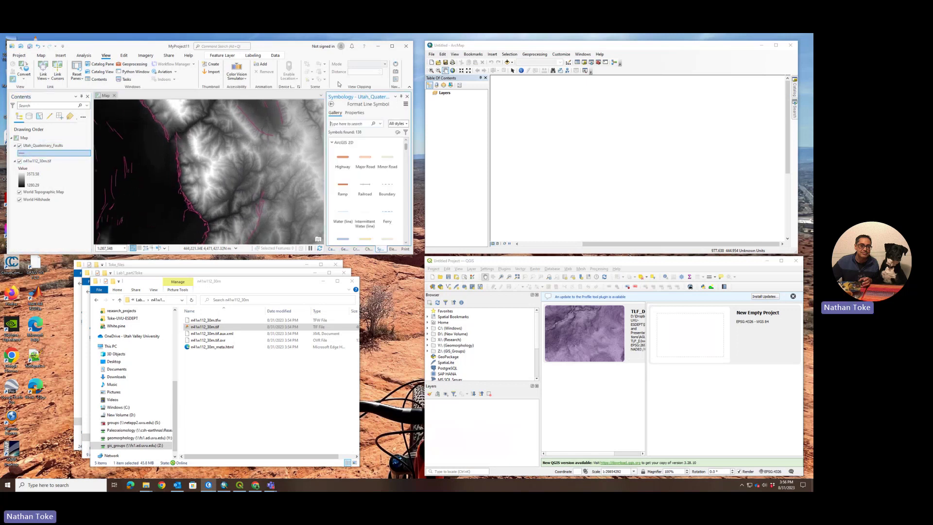
left_click(355, 113)
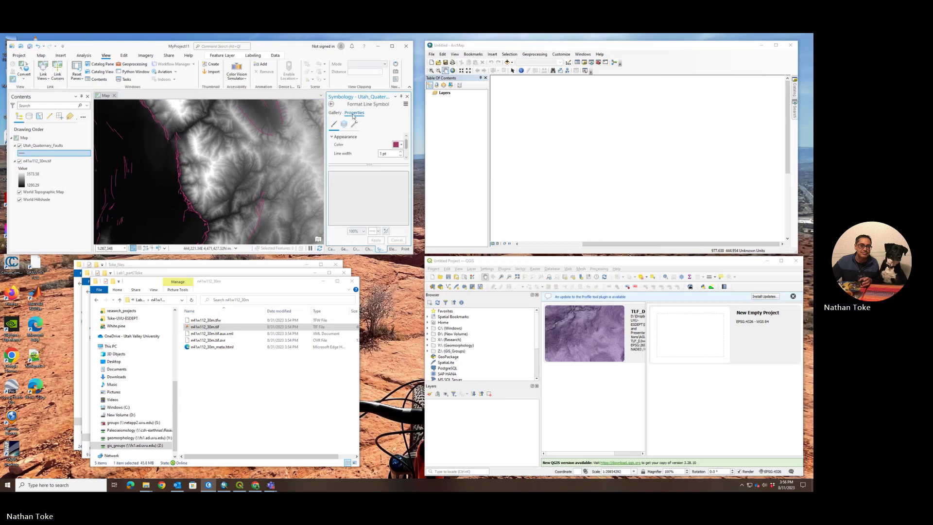
left_click(397, 148)
left_click(424, 183)
left_click(375, 240)
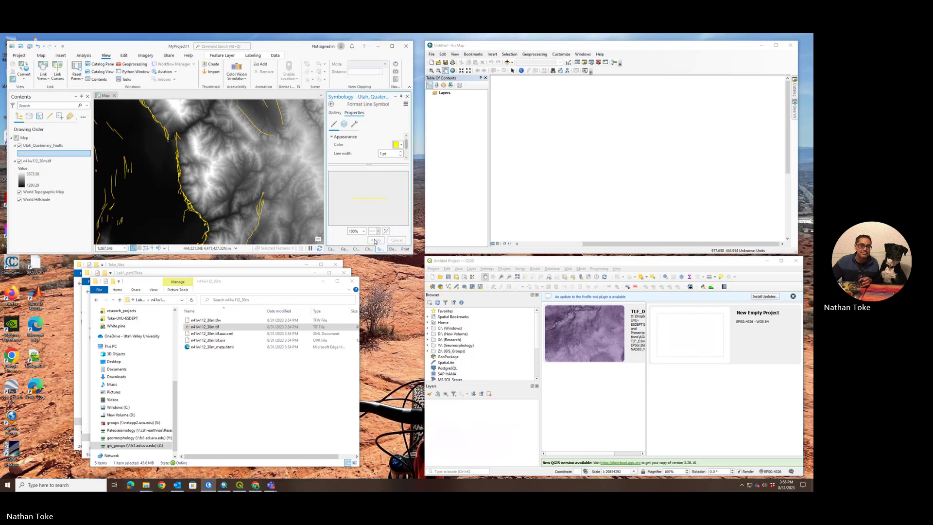
scroll(199, 169, "down", 2)
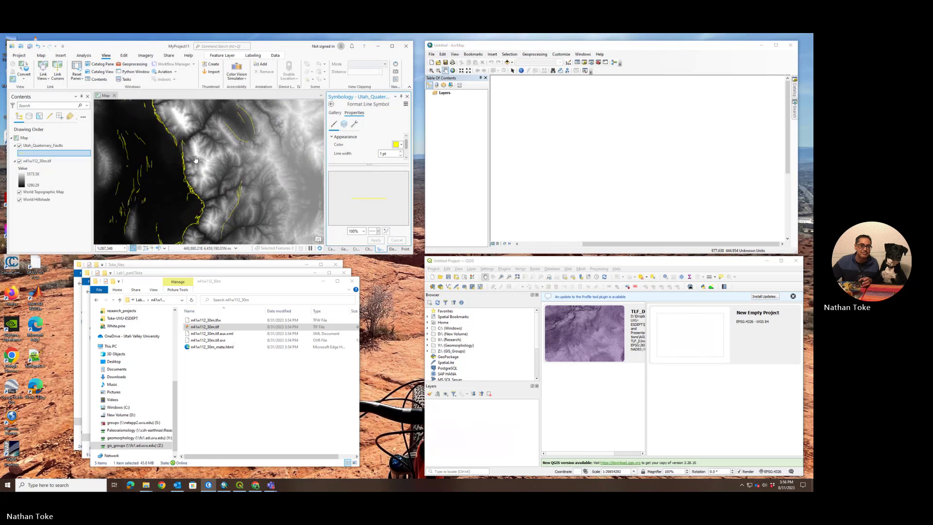
left_click(408, 96)
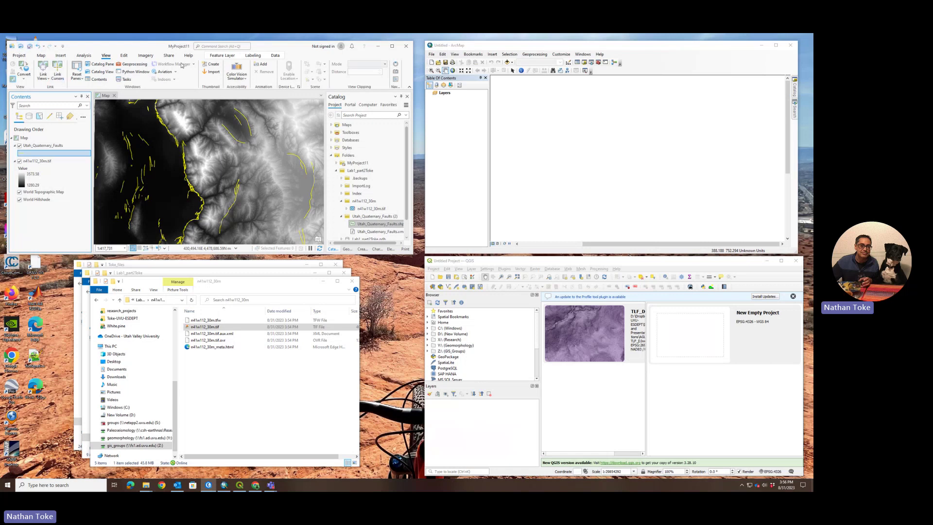
left_click(20, 55)
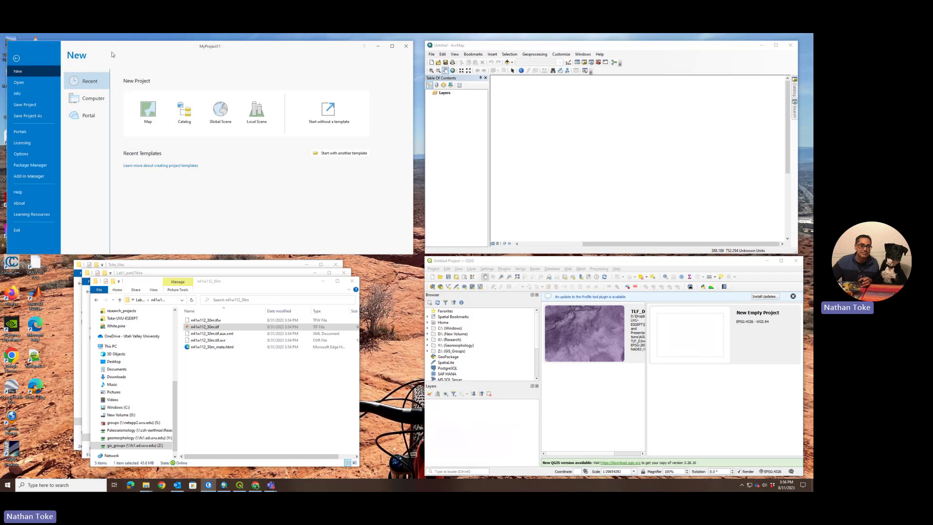
left_click(16, 58)
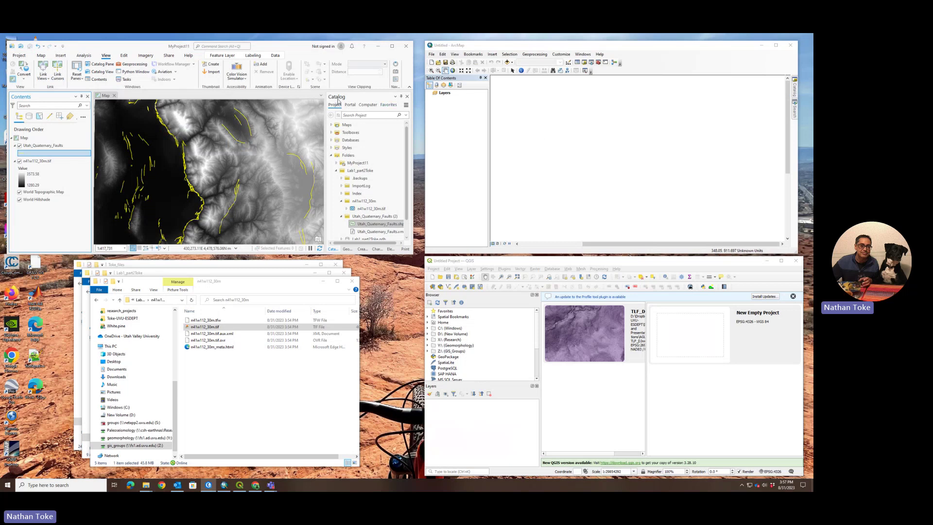
- In ArcMap's Catalog, add a folder connection to the instructor's files folder under GEOG_3600_Fall2023 on gis_groups (Z:)
left_click(795, 88)
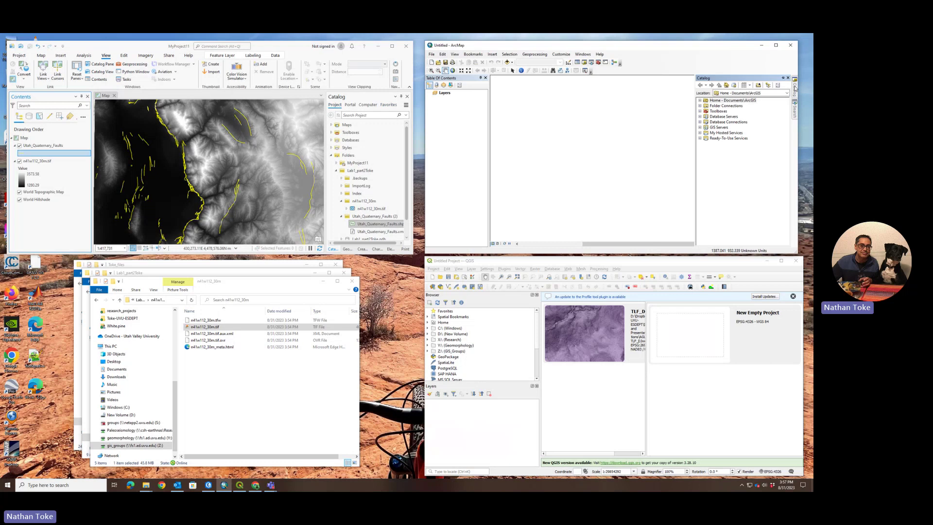
left_click(702, 108)
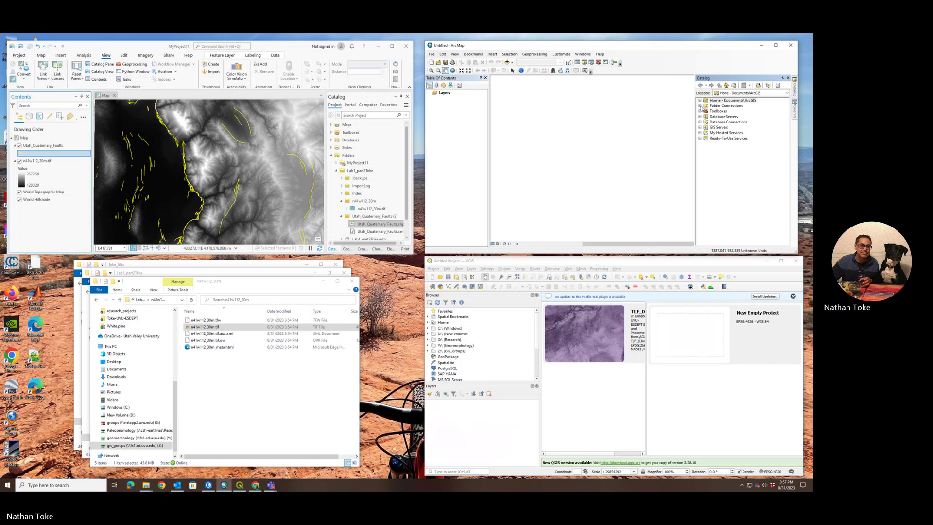
left_click(724, 107)
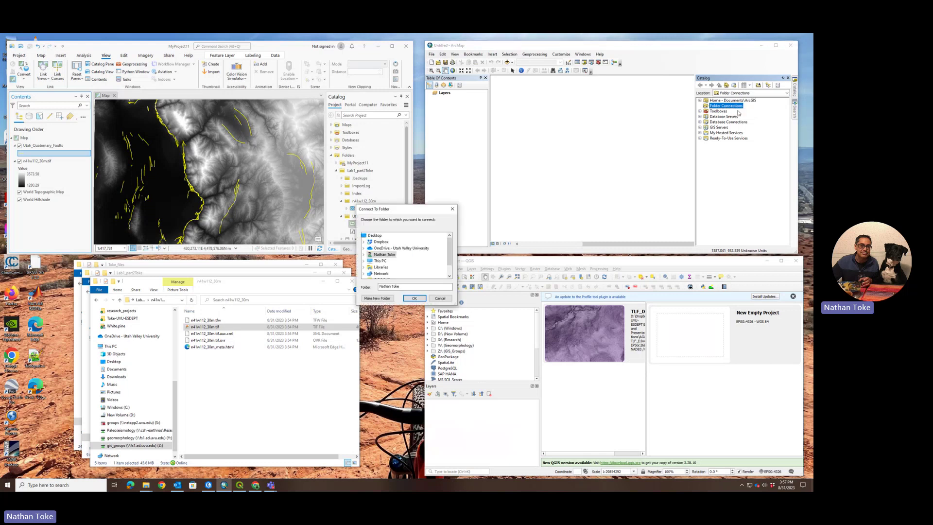
double_click(382, 261)
scroll(392, 261, "down", 4)
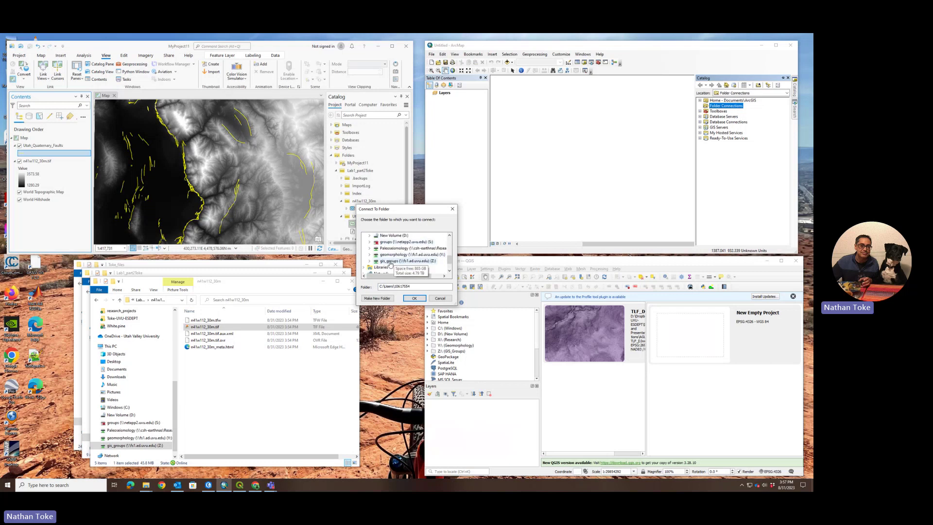
double_click(389, 261)
scroll(399, 251, "down", 1)
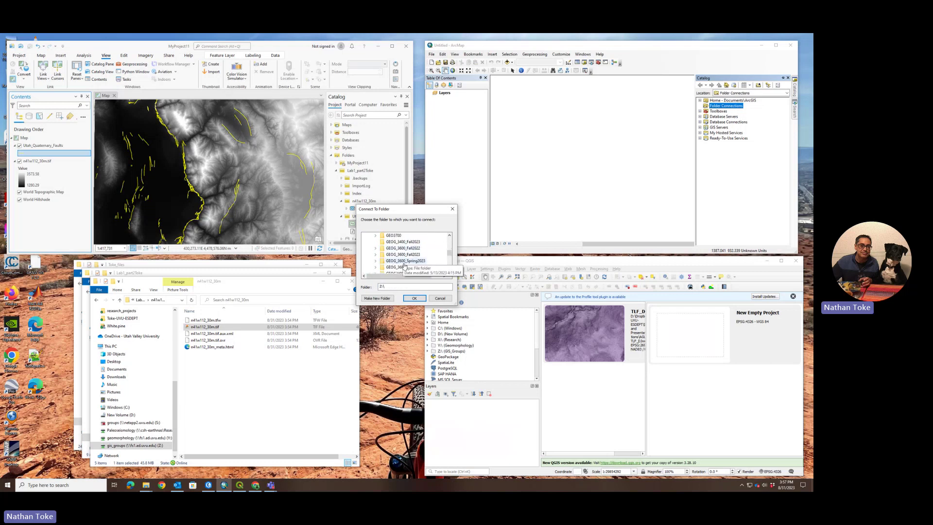
double_click(406, 254)
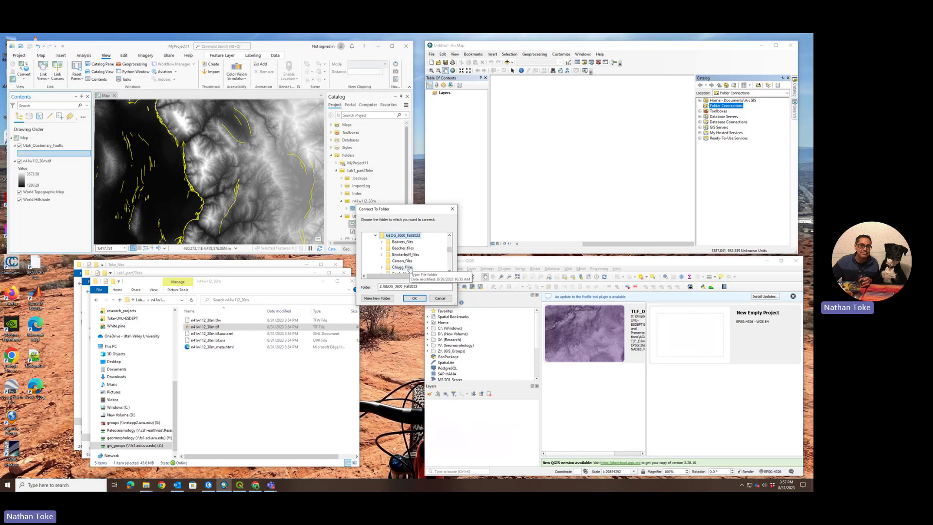
scroll(407, 259, "down", 2)
scroll(407, 261, "down", 2)
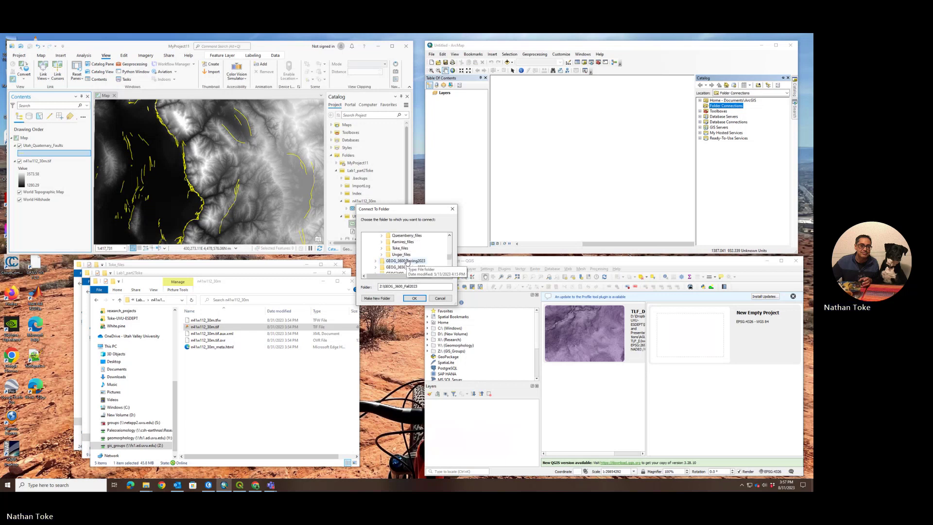
double_click(418, 260)
scroll(418, 253, "down", 1)
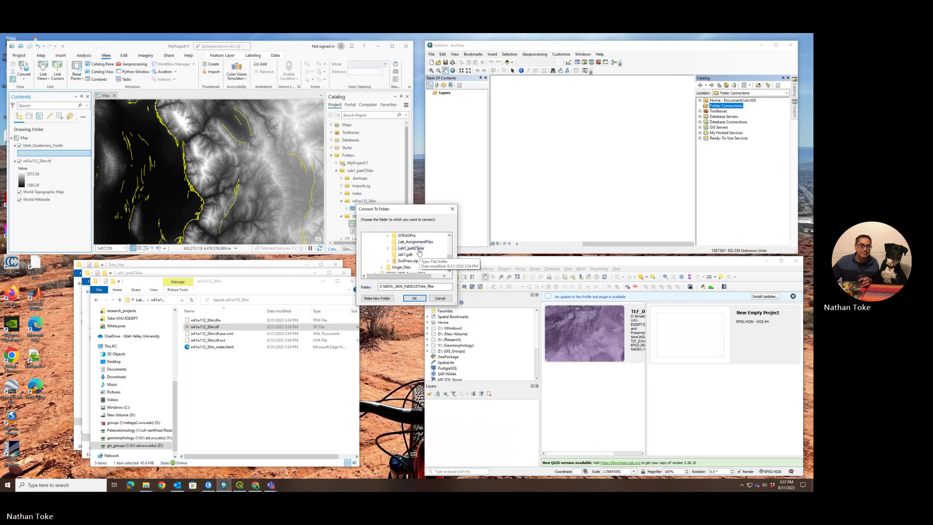
left_click(414, 298)
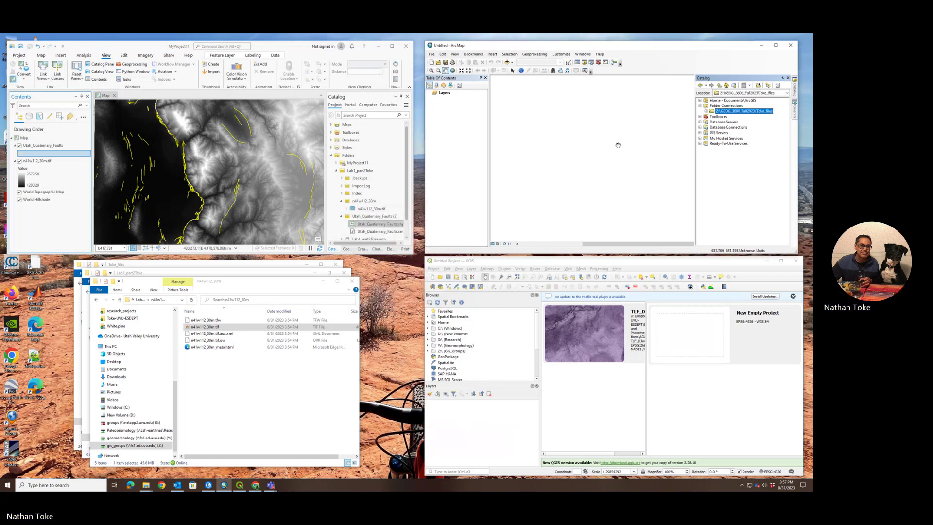
- Add n41w112_30m.tif from the n41w112_30m folder inside the connected Lab1_part2 project folder to the ArcMap map
left_click(706, 112)
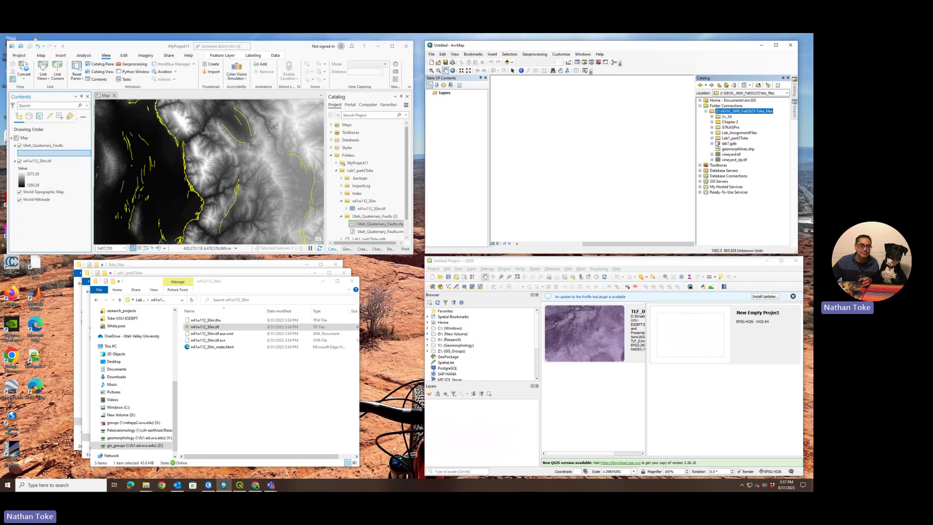
left_click(712, 138)
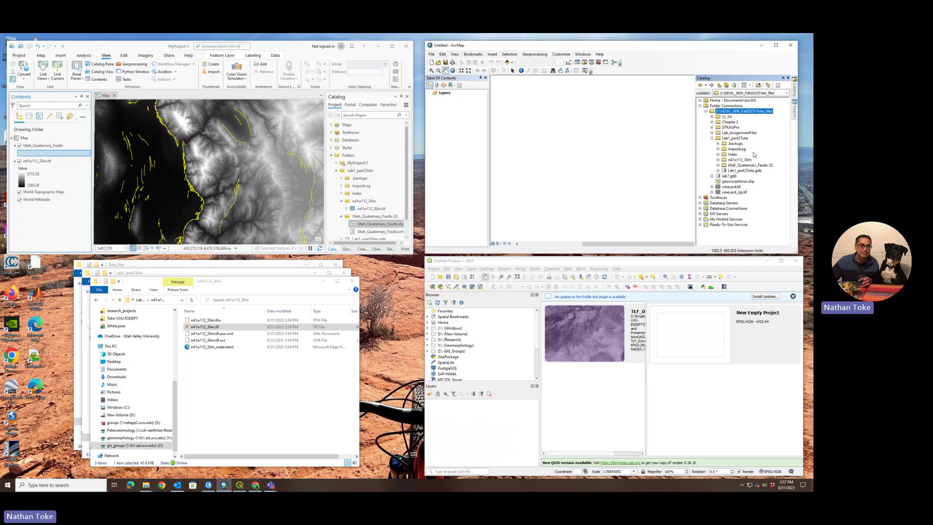
left_click(718, 160)
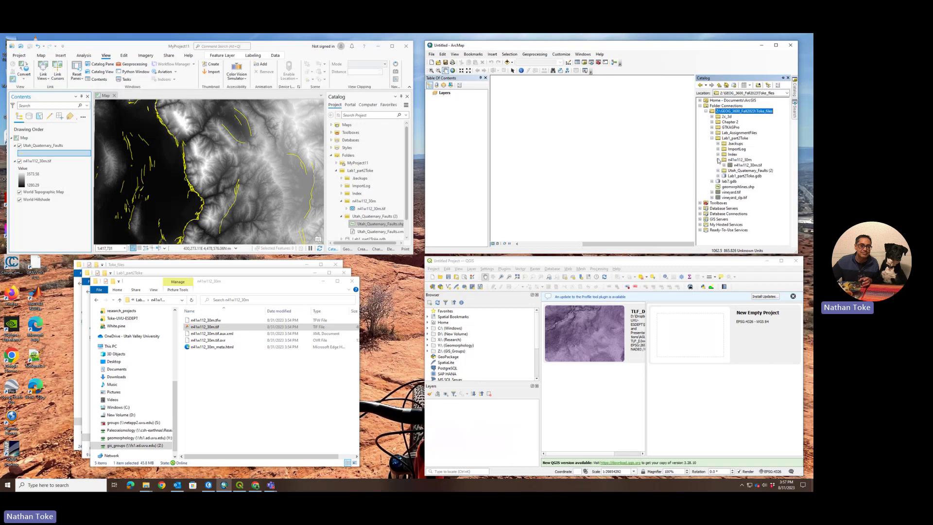
left_click_drag(745, 165, 601, 165)
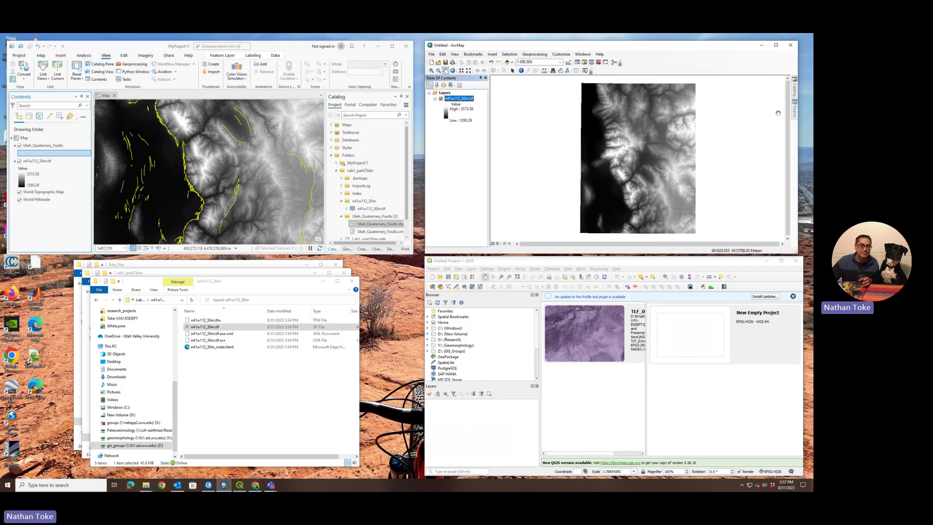
- Add Utah_Quaternary_Faults.shp from the Utah_Quaternary_Faults (2) folder to the map and dismiss the geographic coordinate systems warning
mouse_move(795, 93)
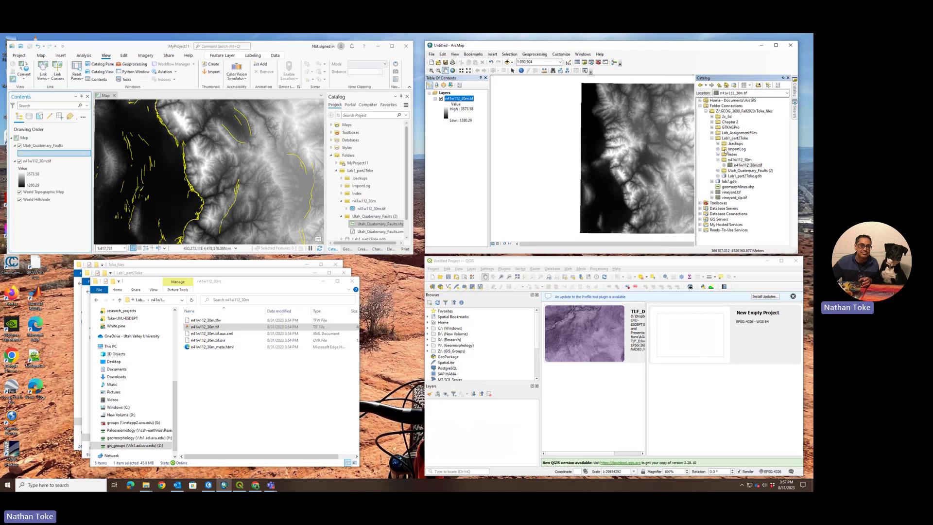
left_click(719, 171)
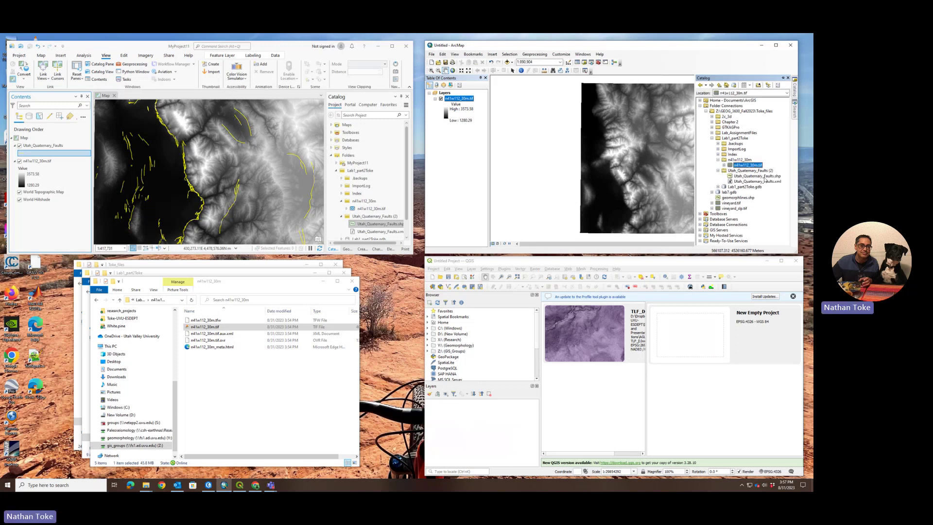
left_click_drag(744, 179, 538, 177)
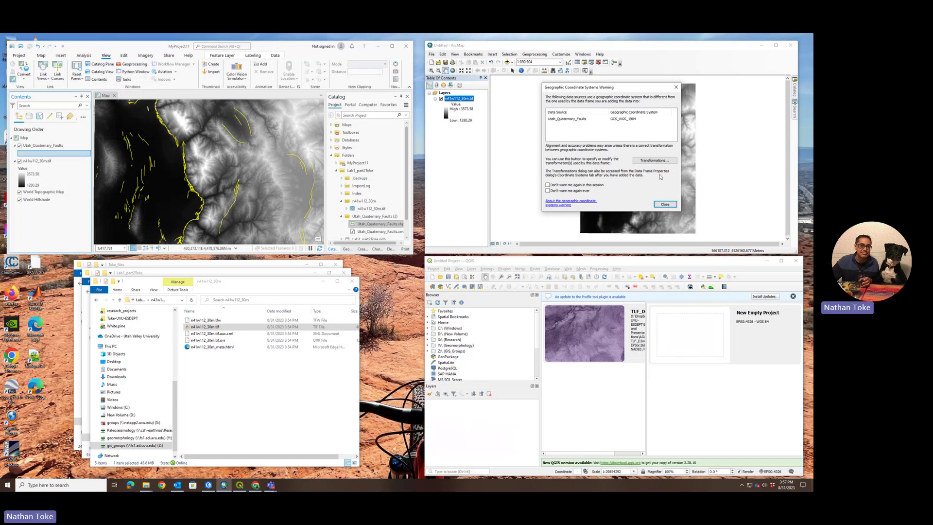
left_click(667, 205)
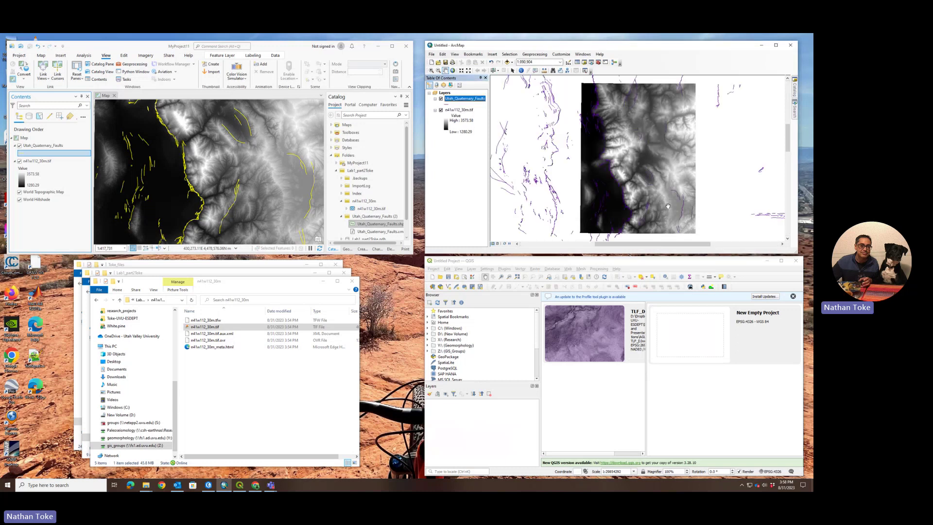
- Change the Utah_Quaternary_Faults line symbol color to yellow, keeping the layer above the DEM
left_click(448, 105)
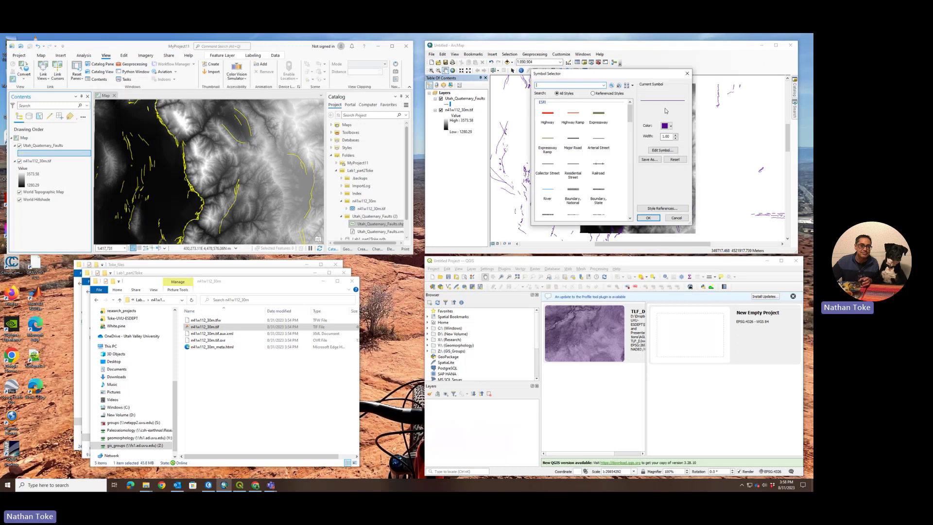
left_click(669, 127)
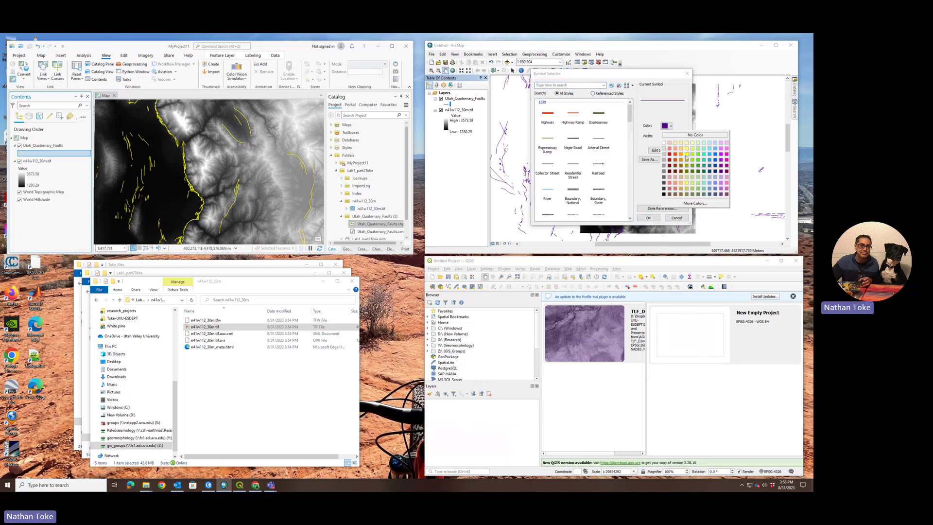
left_click(686, 161)
left_click(648, 218)
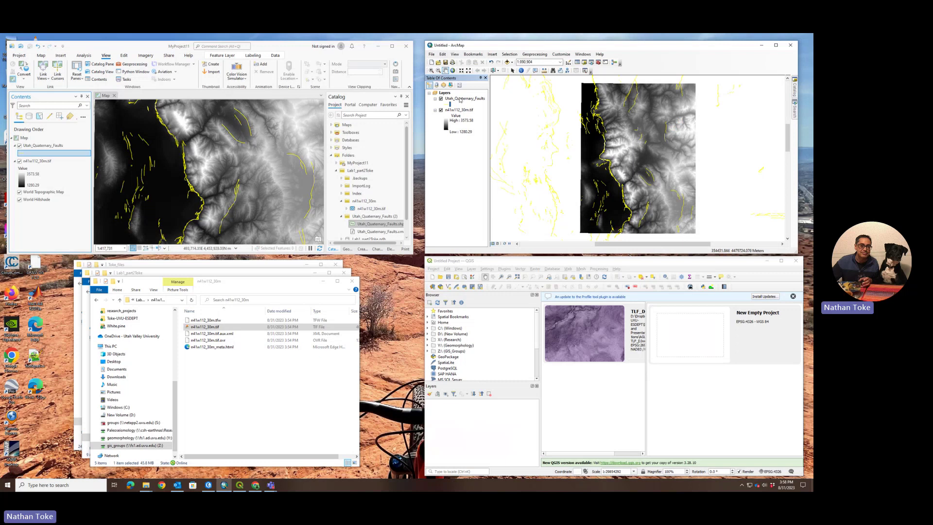
left_click_drag(464, 99, 477, 138)
- Switch to QGIS and expand the instructor's files folder under GEOG_3600_Fall2023 on Z:\ (GIS_Groups) in the Browser
left_click_drag(540, 327, 514, 332)
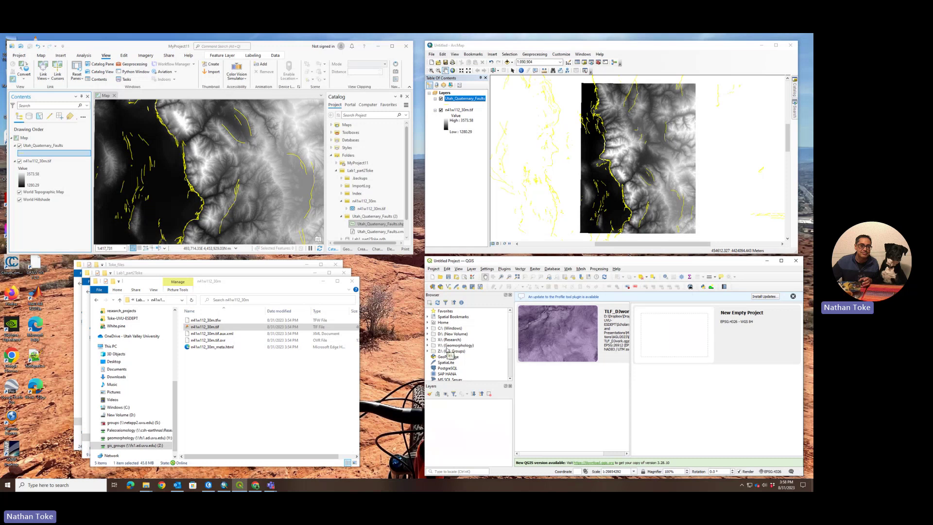
scroll(448, 351, "down", 3)
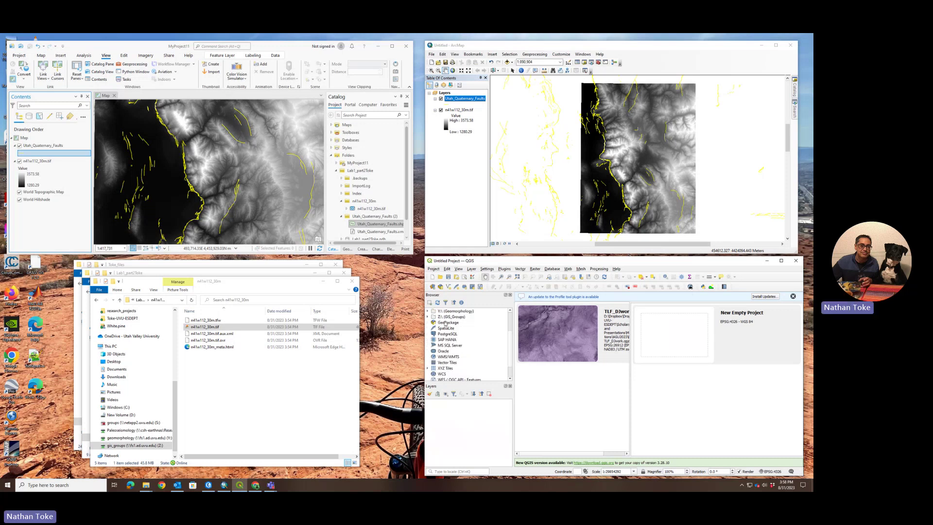
scroll(449, 349, "up", 3)
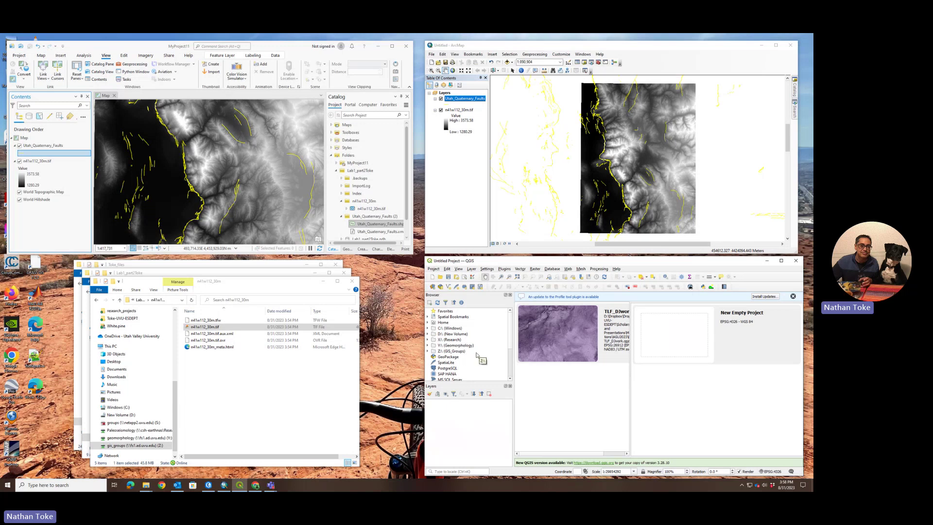
left_click(459, 352)
double_click(459, 352)
scroll(463, 360, "down", 5)
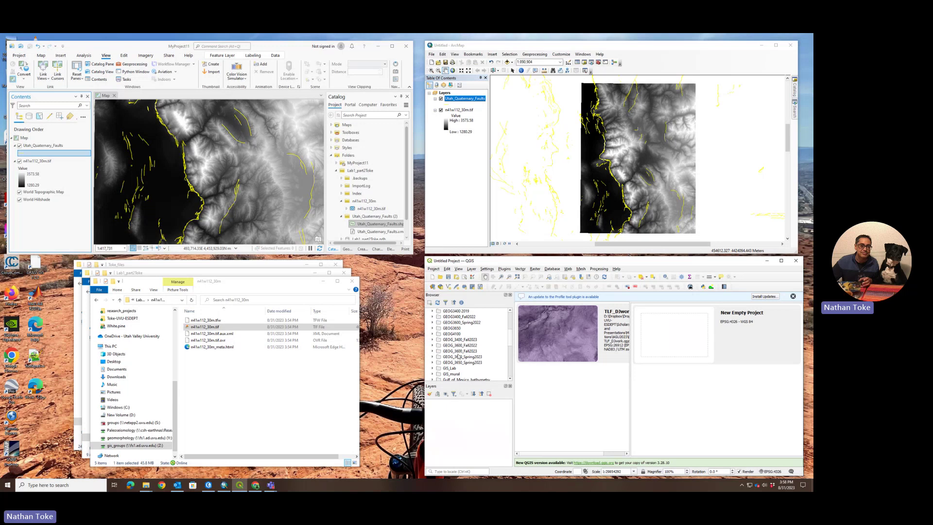
double_click(458, 354)
scroll(459, 356, "down", 3)
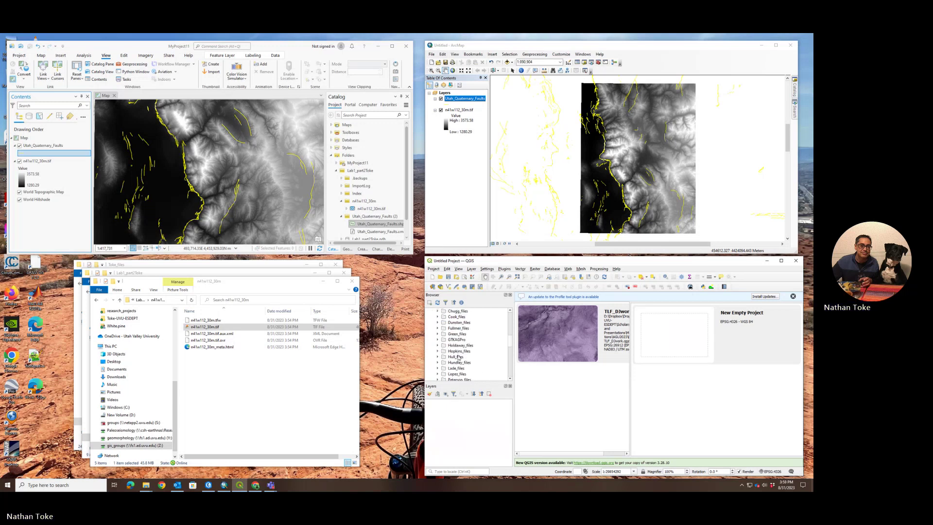
scroll(458, 358, "down", 2)
left_click(459, 362)
double_click(459, 363)
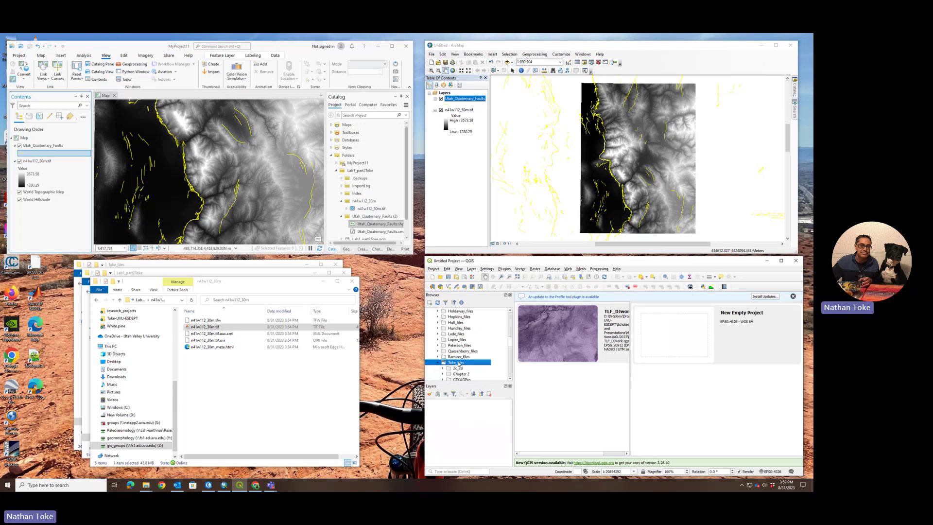
- Add n41w112_30m.tif from the n41w112_30m folder inside the Lab1_part2 project folder to the QGIS map
scroll(460, 352, "down", 3)
scroll(467, 358, "down", 1)
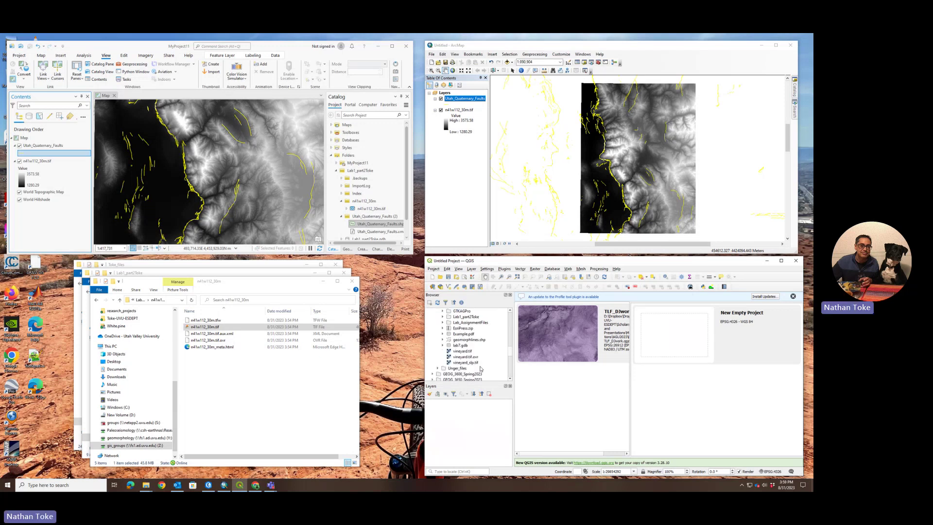
double_click(459, 319)
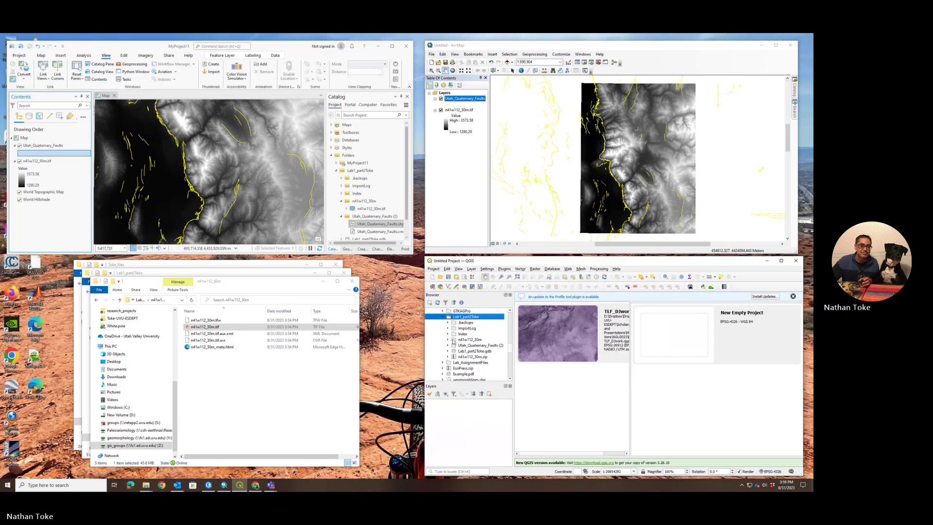
left_click(448, 340)
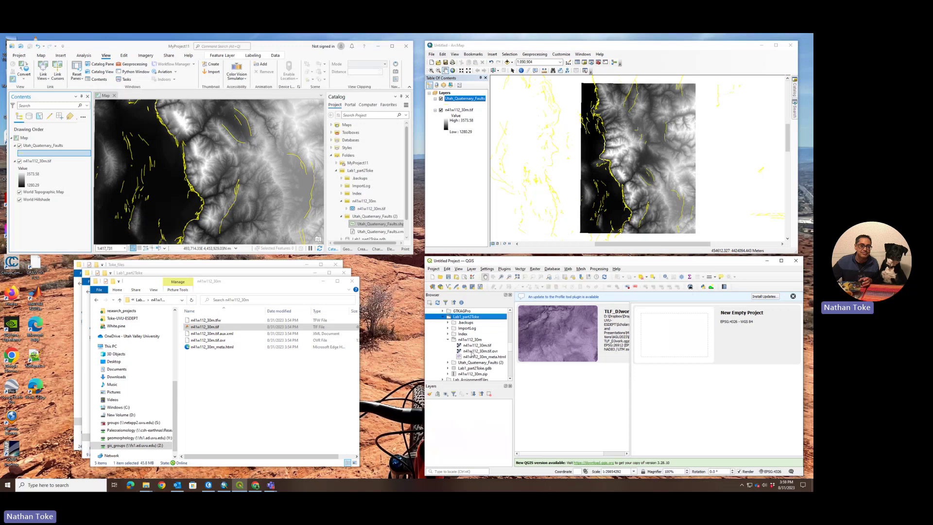
left_click_drag(476, 345, 564, 390)
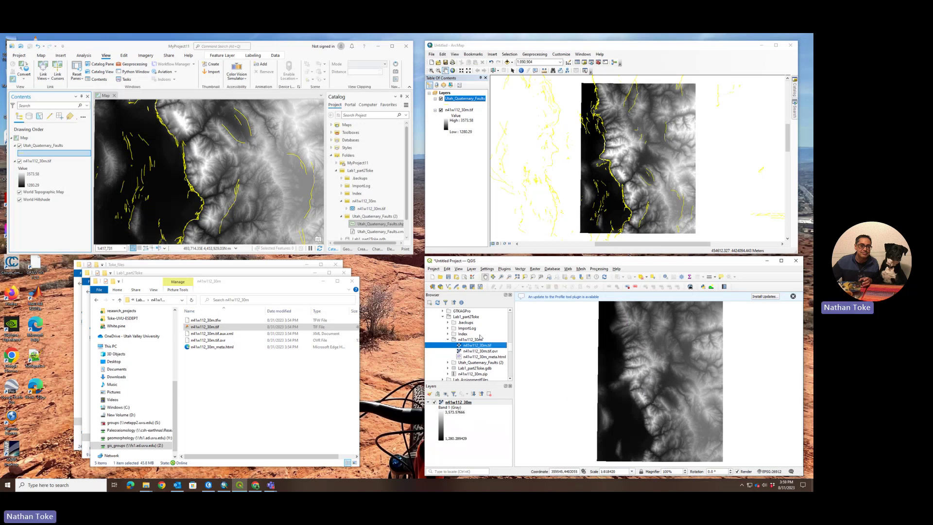
- Start adding a vector layer with File as the source type and open the browser for choosing its vector dataset
left_click(460, 270)
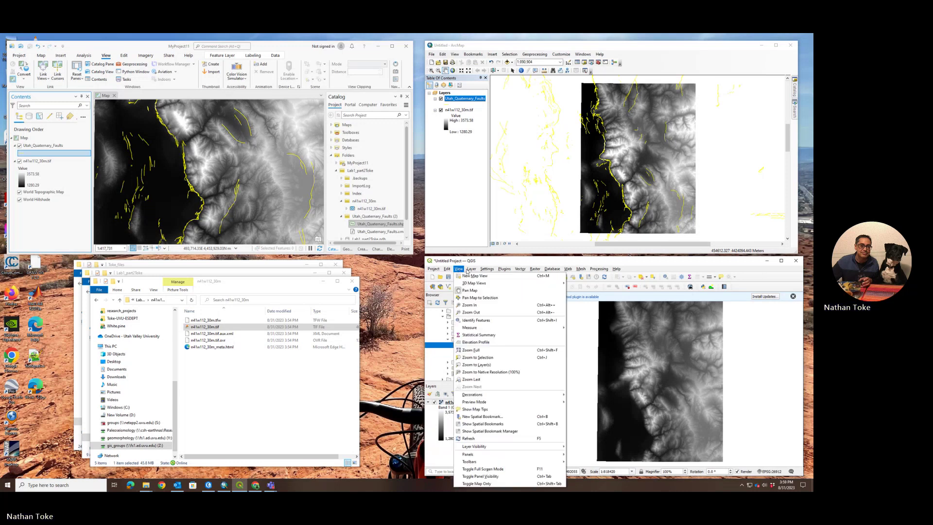
mouse_move(470, 272)
mouse_move(492, 292)
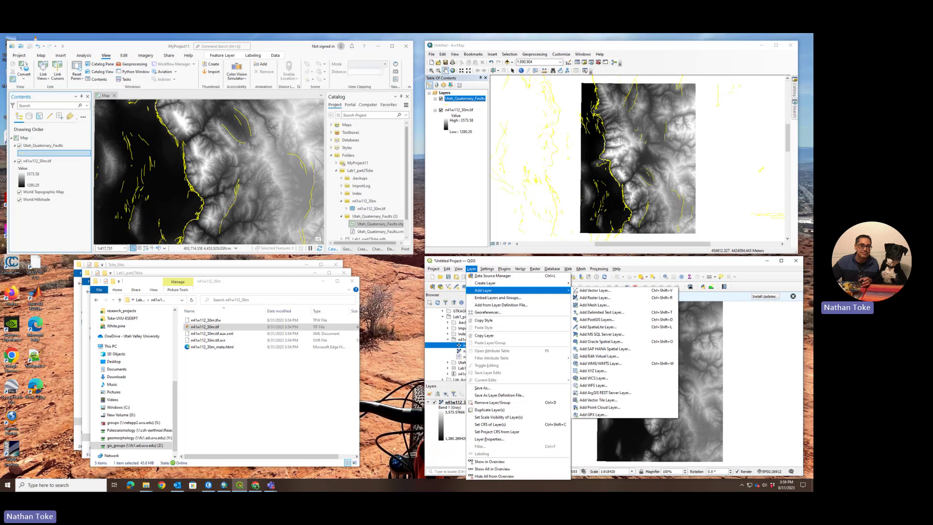
left_click(585, 292)
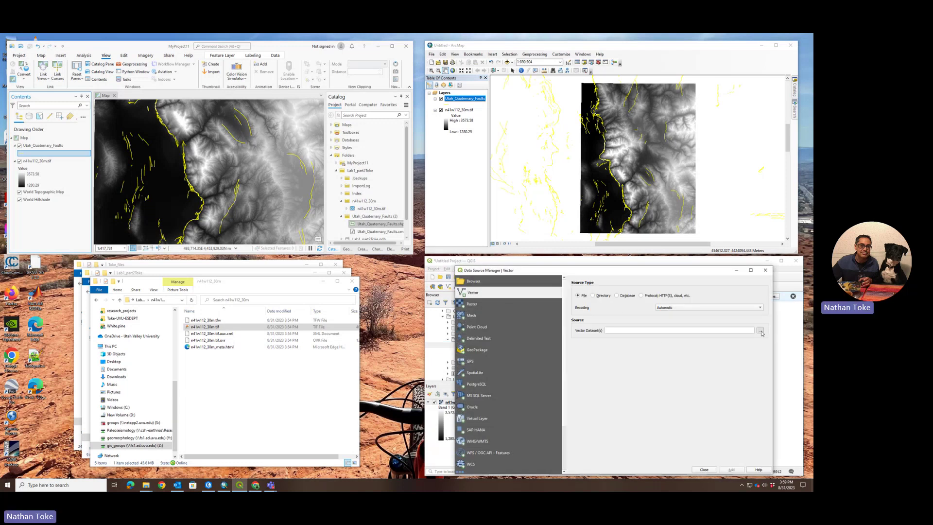
left_click(761, 332)
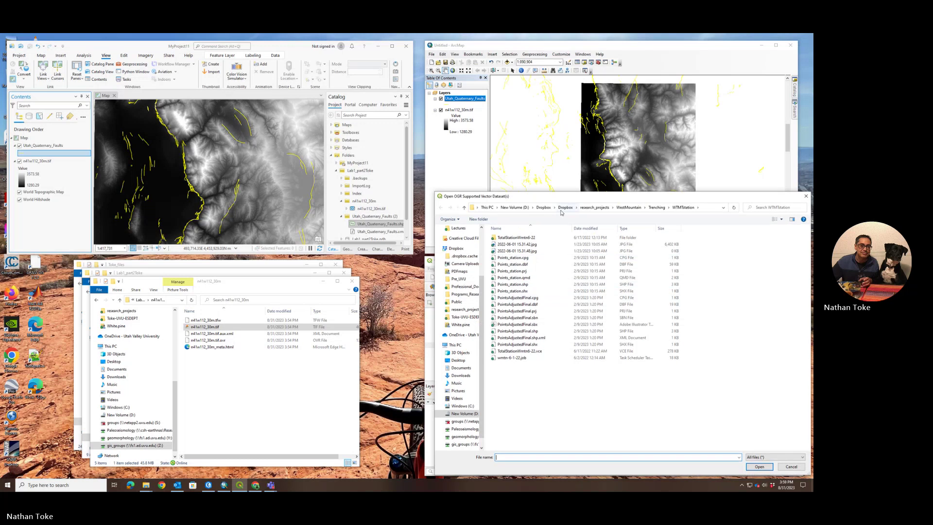
- Browse on the gis_groups (Z:) drive through GEOG_3600_Fall2023, the instructor's files and the Lab1_part2 project folder to Utah_Quaternary_Faults (2)
left_click(465, 317)
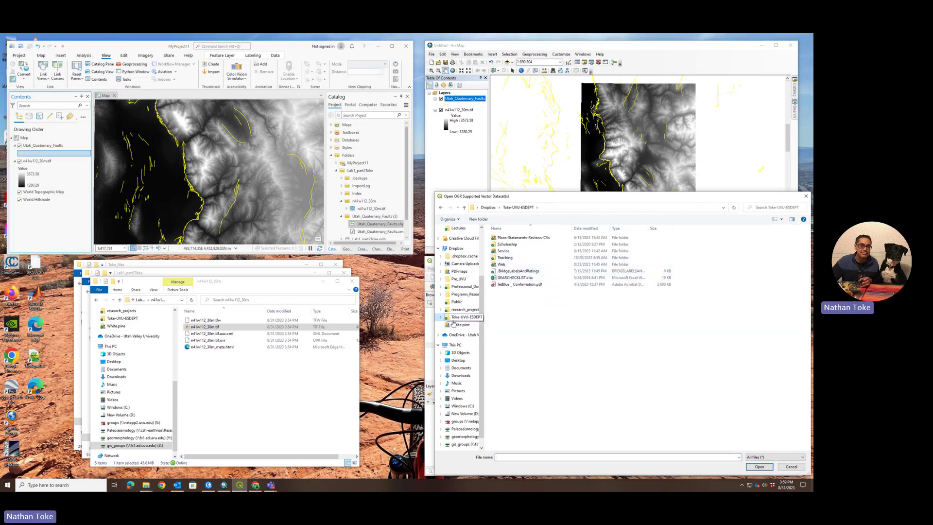
left_click(462, 446)
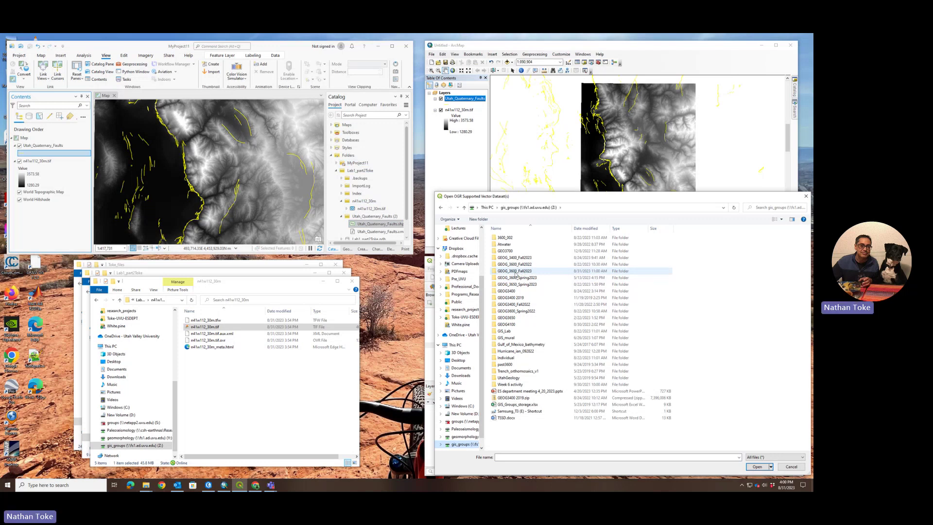
double_click(517, 274)
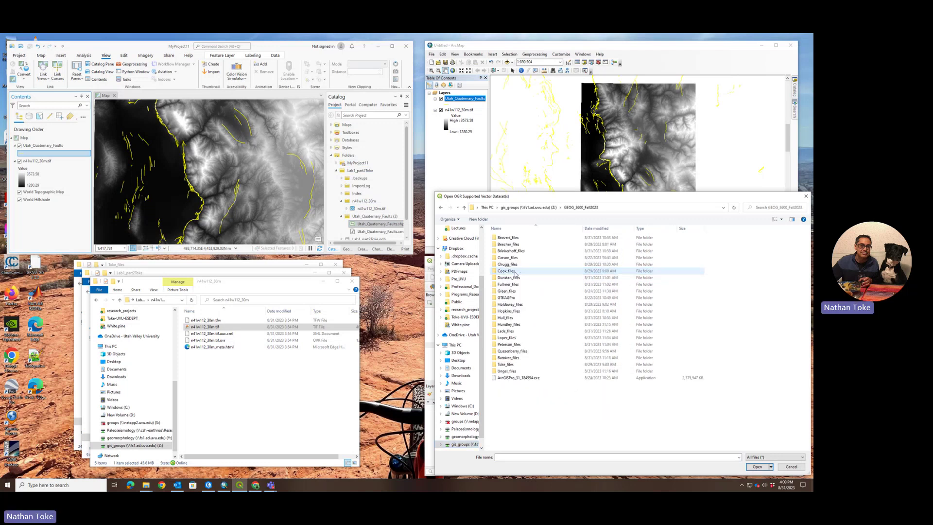
double_click(508, 364)
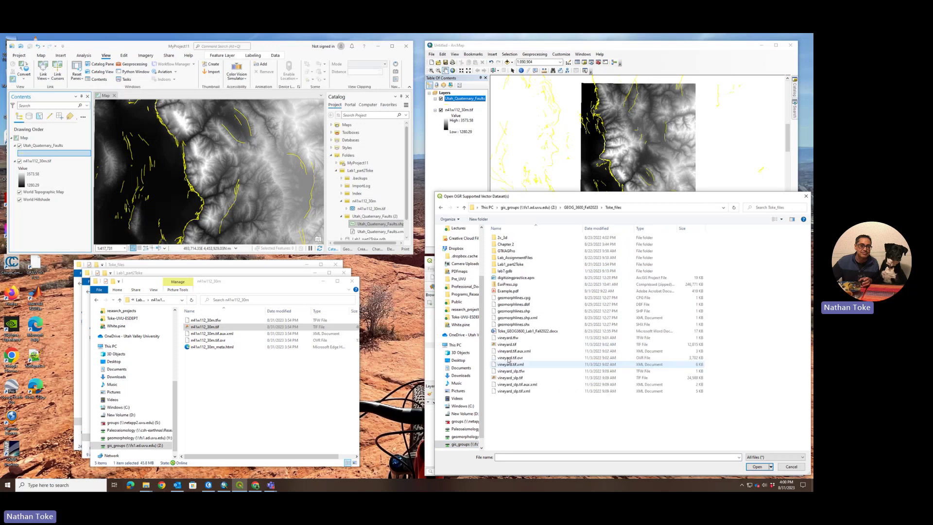
double_click(506, 265)
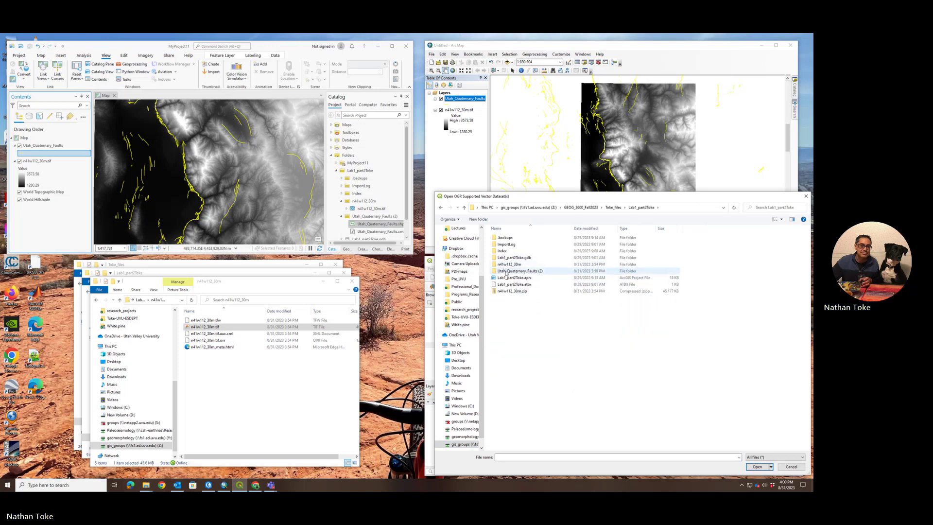
double_click(505, 271)
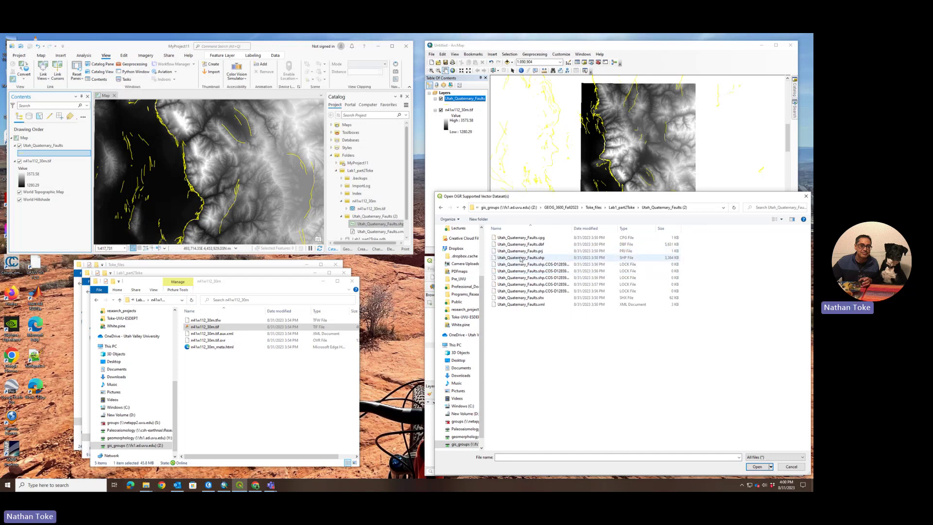
- Add Utah_Quaternary_Faults.shp to the map, accepting the Inverse of NAD83 to WGS 84 (1) + UTM zone 12N transformation
left_click(521, 260)
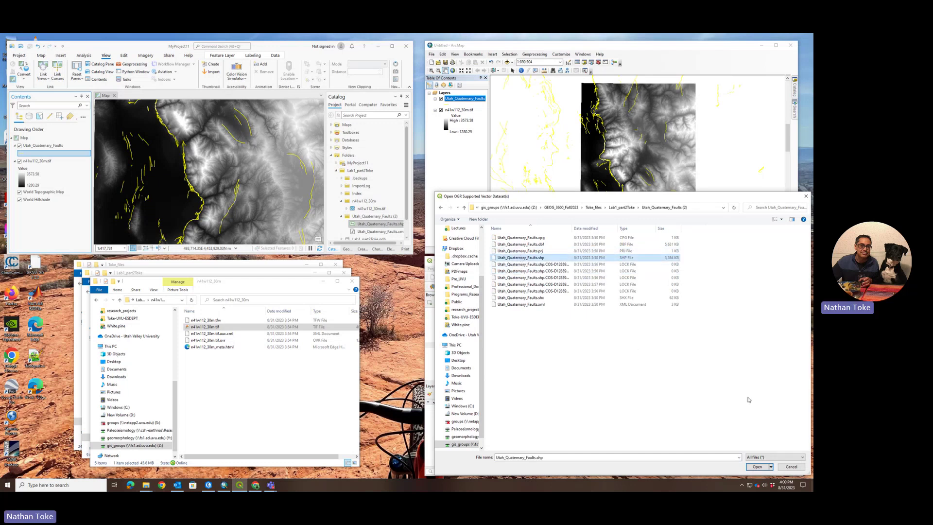
left_click(757, 467)
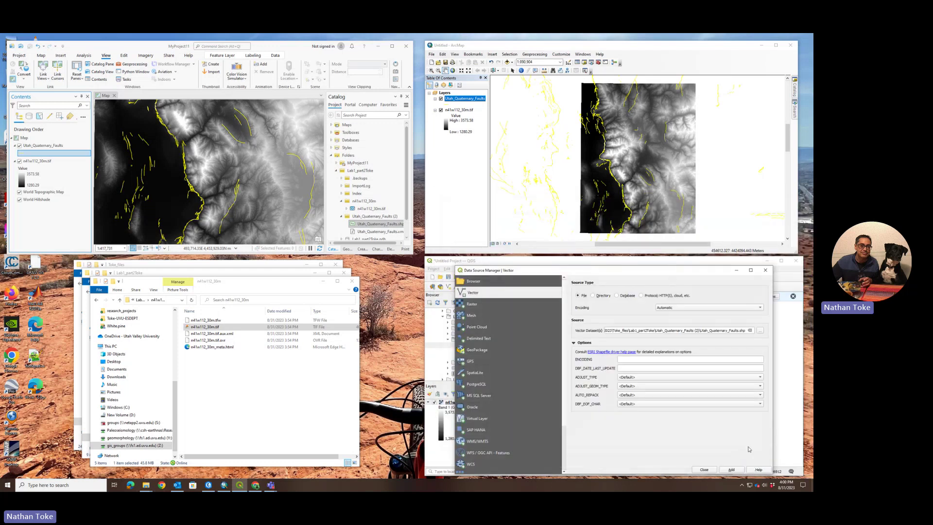
left_click(731, 470)
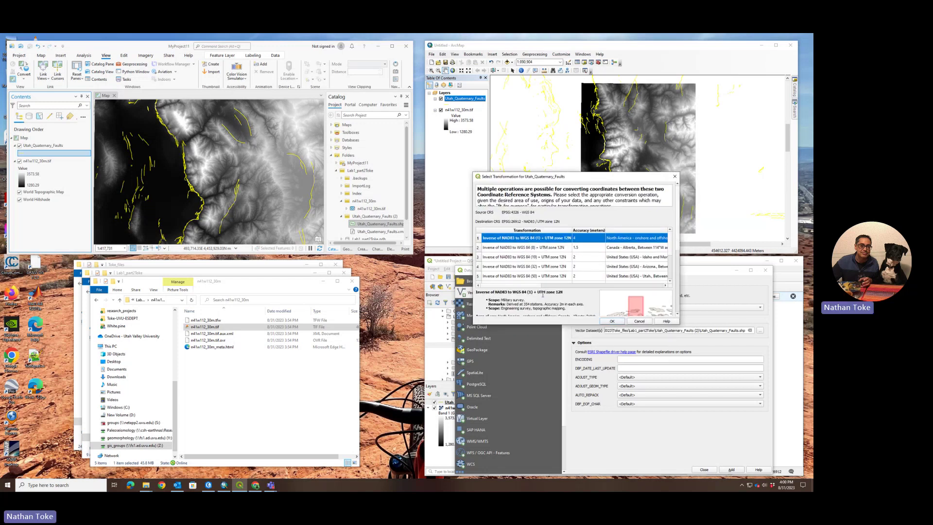
left_click(612, 321)
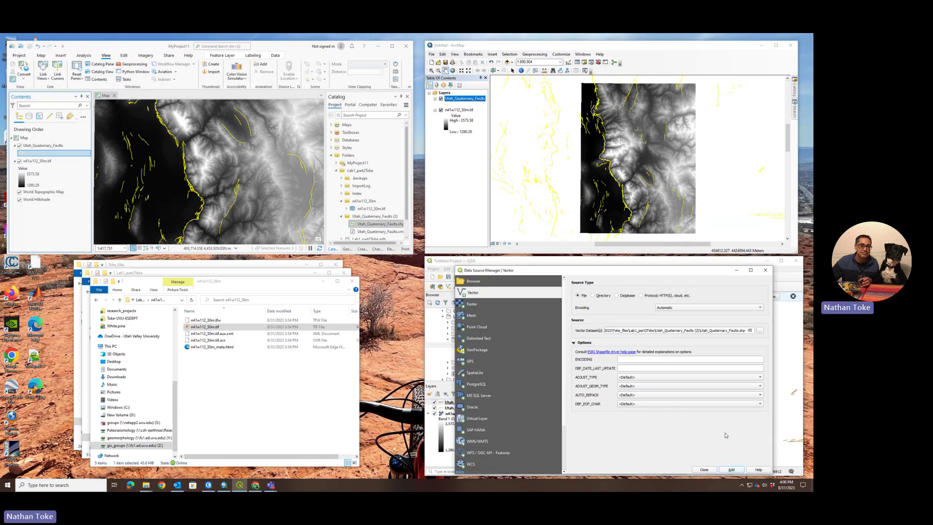
- Add the same faults shapefile twice more, moving the Data Source Manager off the map in between, and close it
left_click(732, 469)
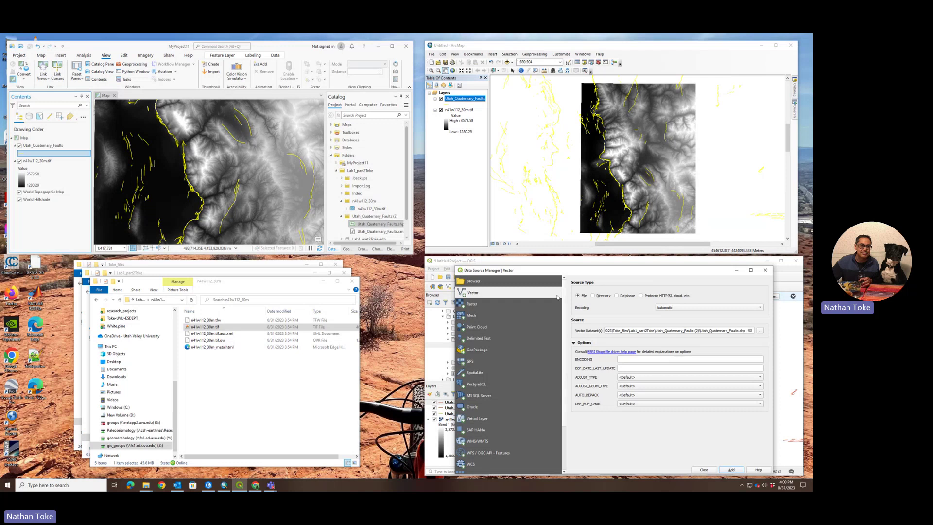
left_click_drag(602, 275, 534, 111)
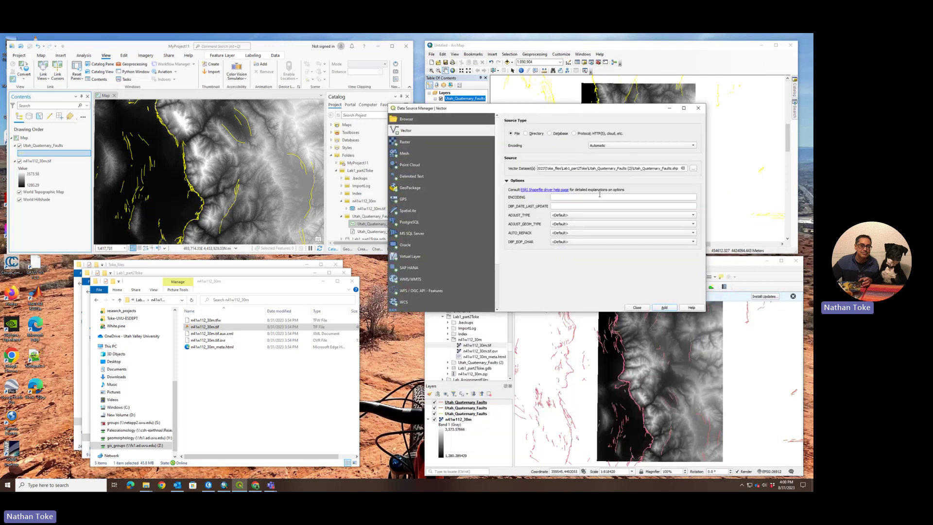
left_click(662, 309)
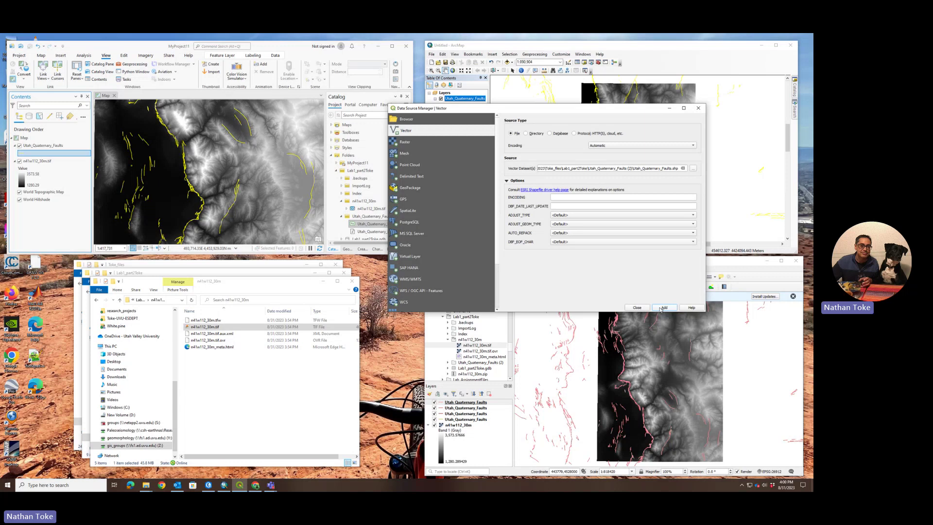
left_click(636, 308)
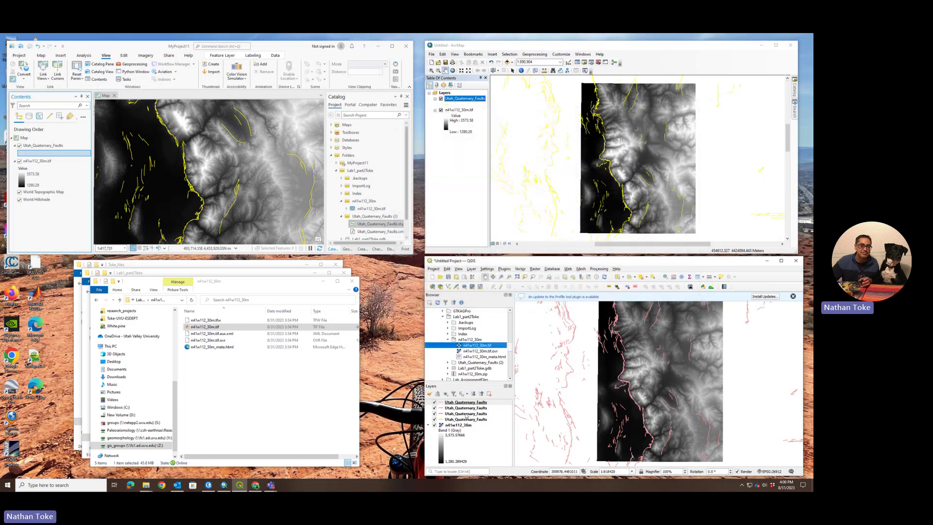
- Hide the three uppermost duplicate Utah_Quaternary_Faults layers, leaving the one directly above the DEM displayed
left_click(434, 402)
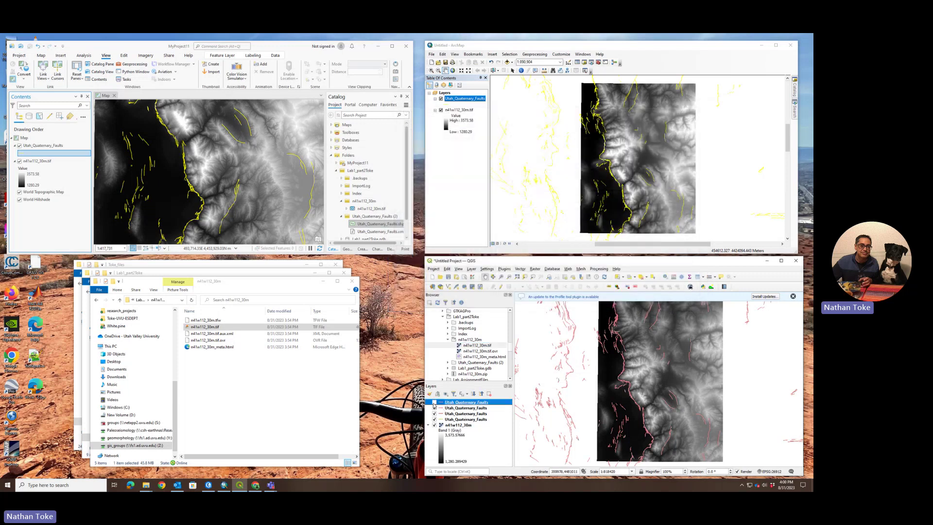
left_click(434, 408)
left_click(434, 414)
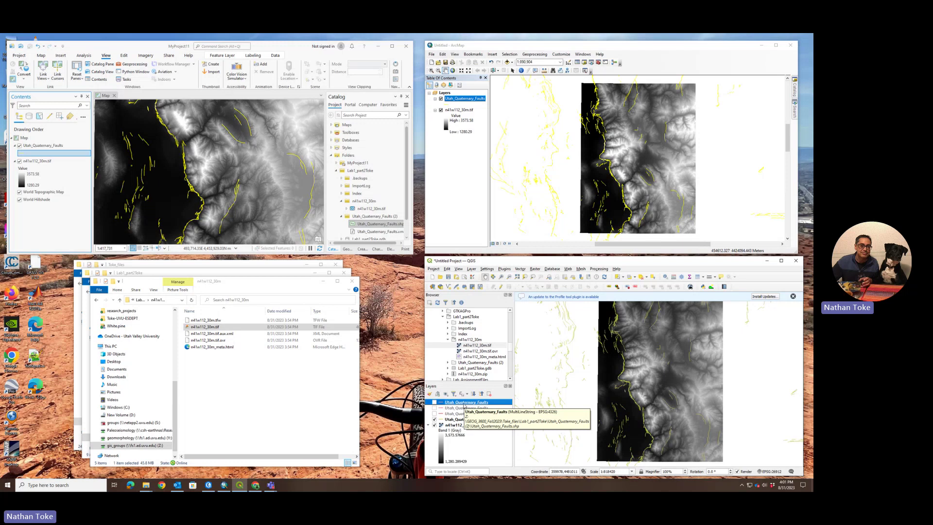
- Remove the topmost duplicate Utah_Quaternary_Faults layer from the QGIS project
right_click(465, 407)
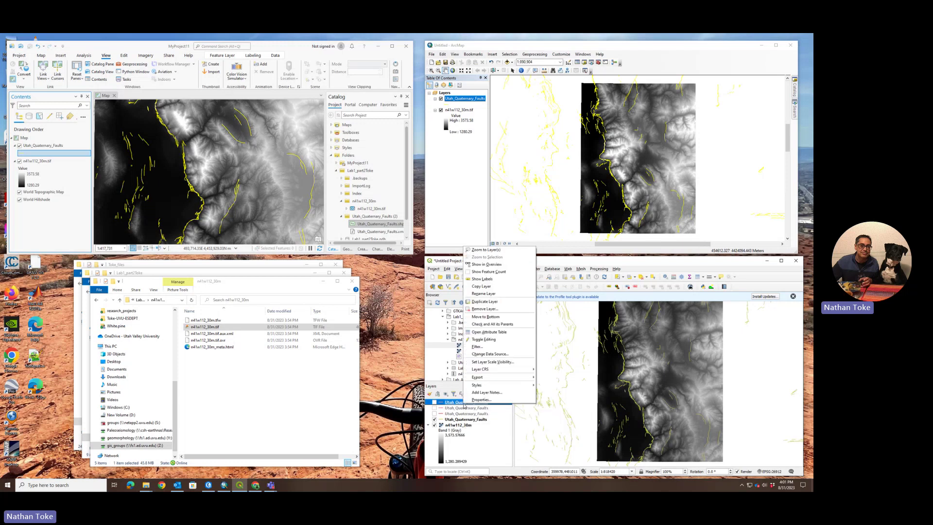
mouse_move(473, 370)
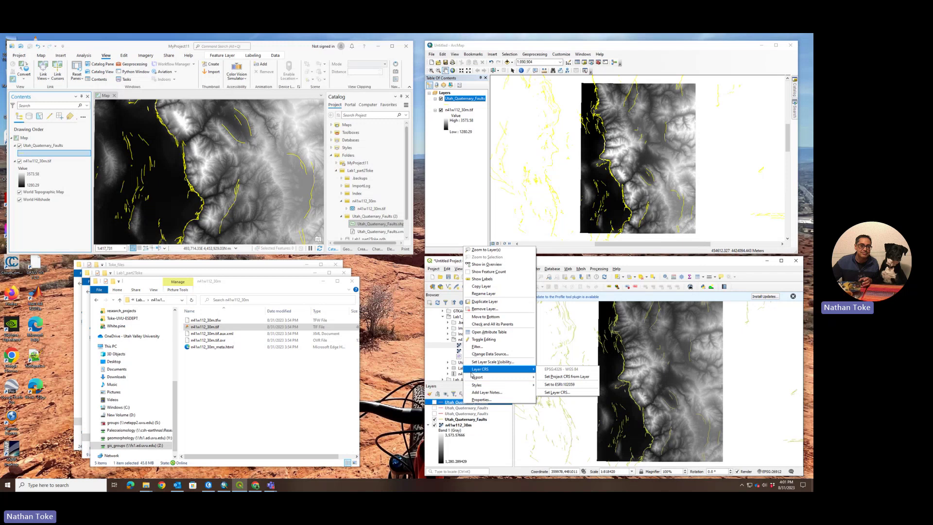
left_click(481, 312)
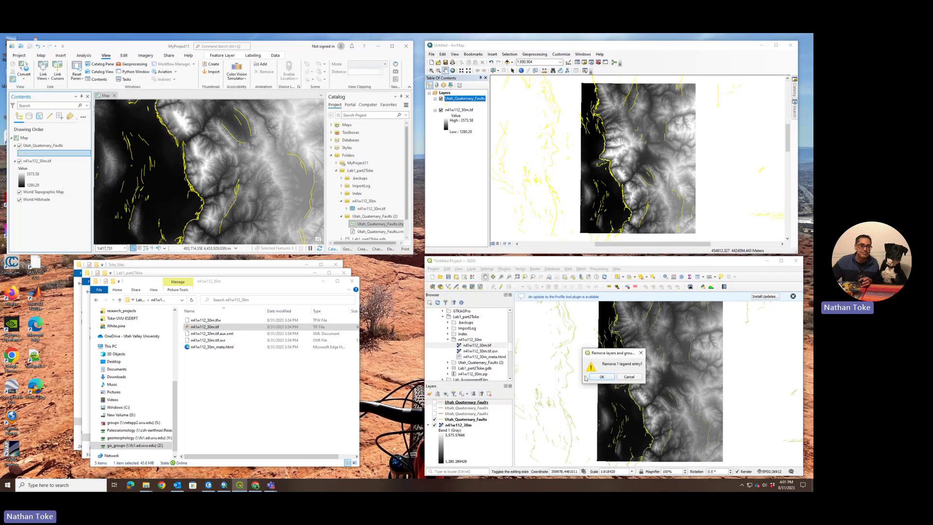
left_click(606, 383)
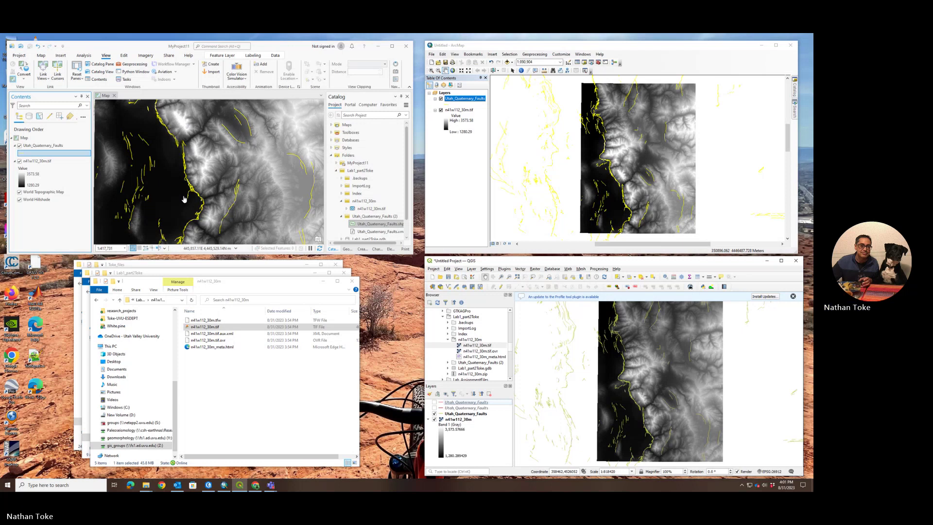
- Switch to ArcGIS Pro and create a new ANSI Portrait layout at Letter size, 8.5 x 11 inches
left_click(59, 57)
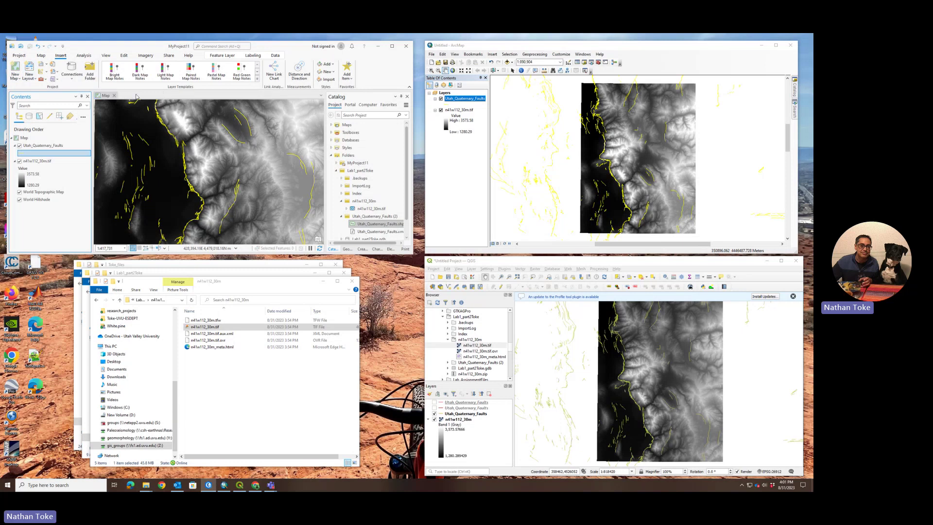
left_click(33, 68)
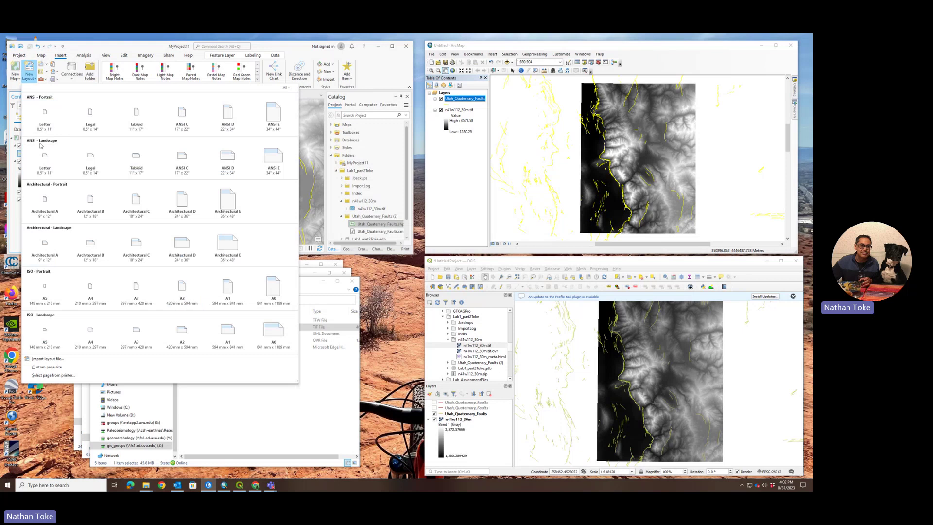
left_click(41, 118)
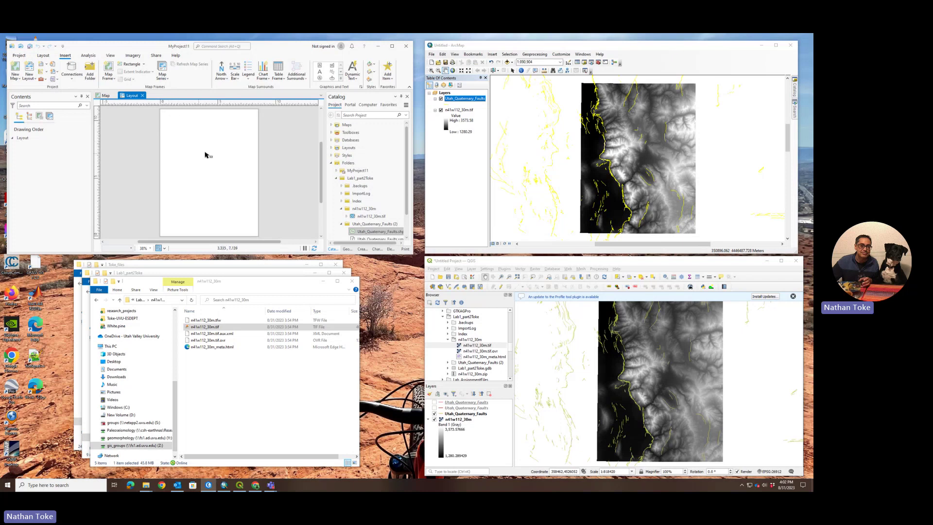
- Insert a map frame of the current map view across the upper three quarters of the layout page
left_click(108, 80)
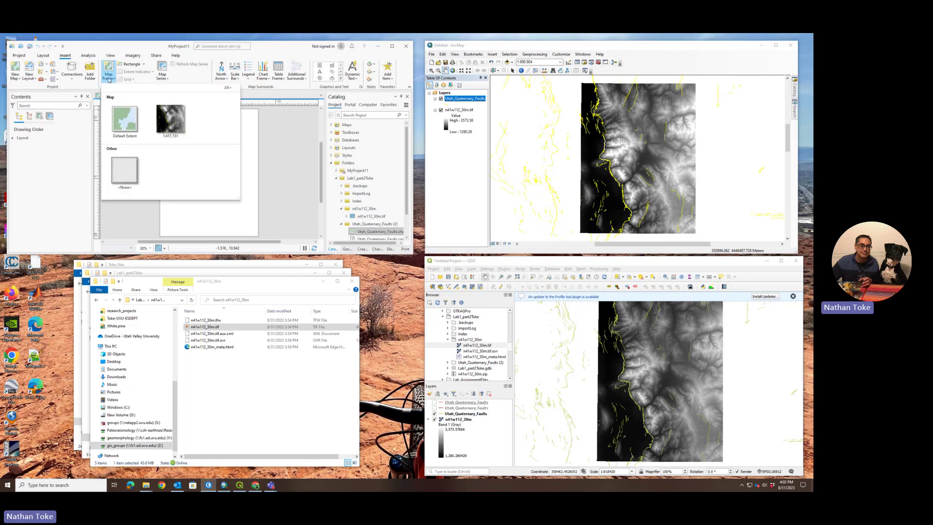
left_click(167, 123)
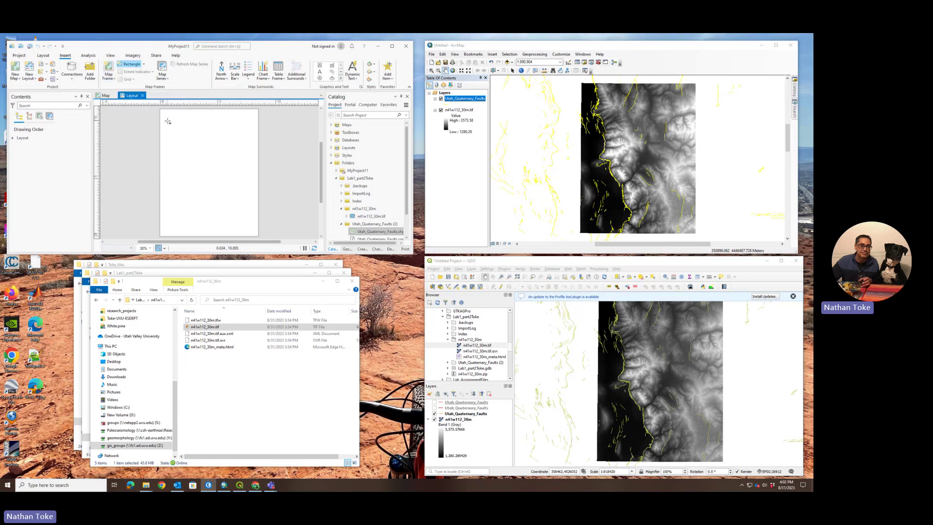
mouse_move(164, 113)
left_mouse_down()
mouse_move(232, 201)
mouse_move(255, 209)
left_mouse_up()
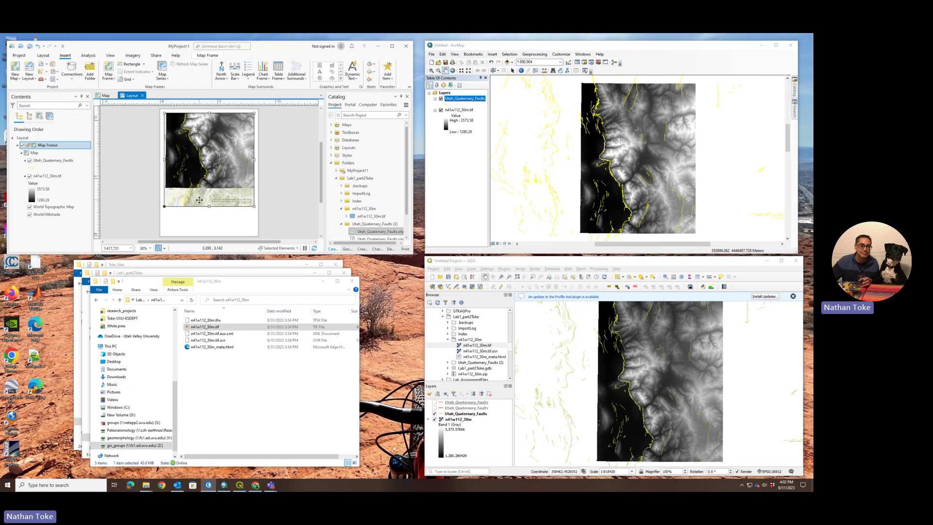
- Activate the map frame and adjust its extent so the DEM fills the frame with the main fault trace near the center
right_click(203, 136)
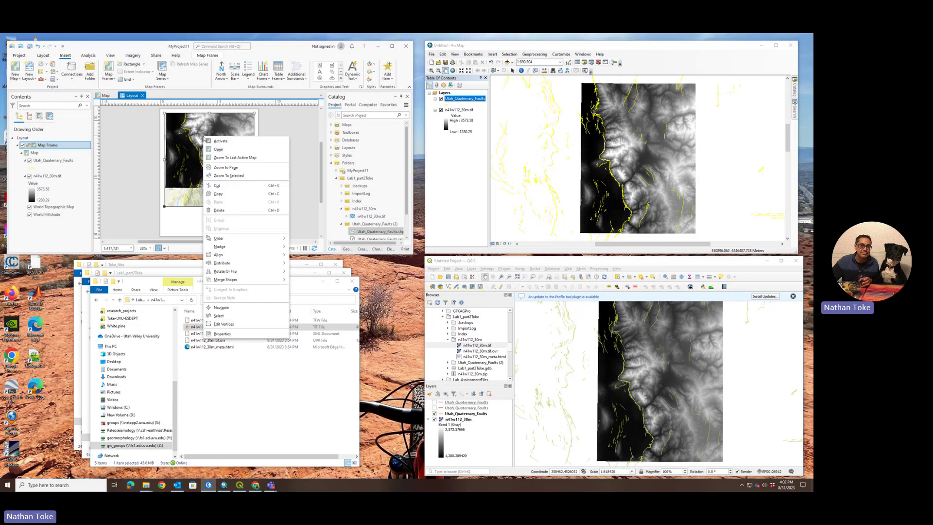
left_click(212, 142)
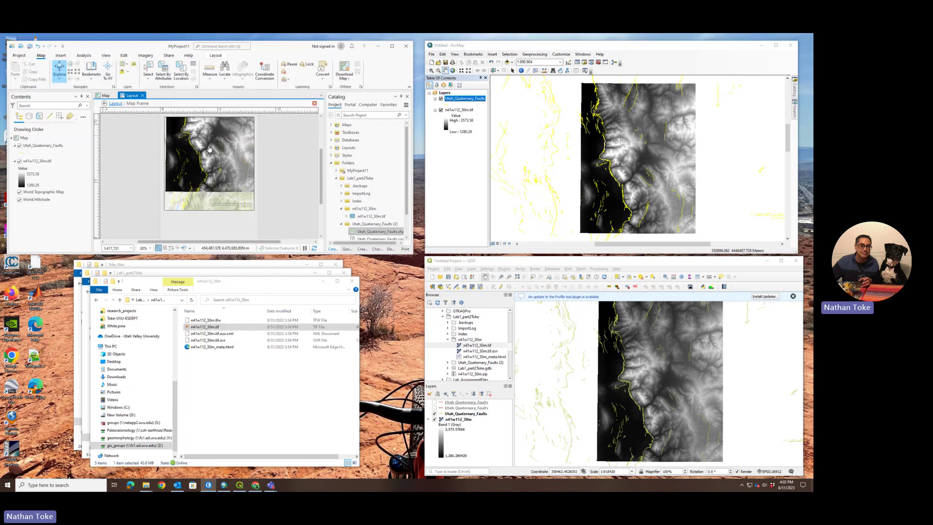
left_click_drag(209, 148, 206, 172)
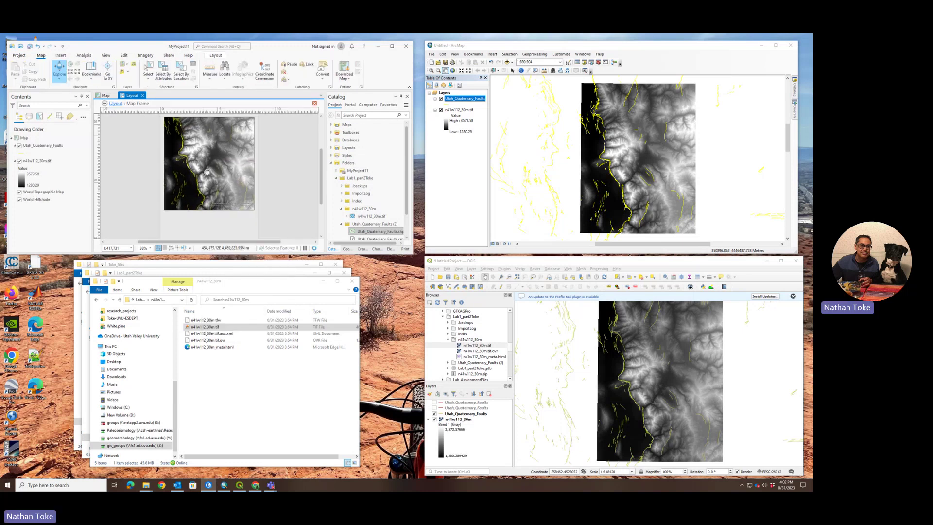
scroll(206, 172, "down", 2)
scroll(197, 172, "up", 1)
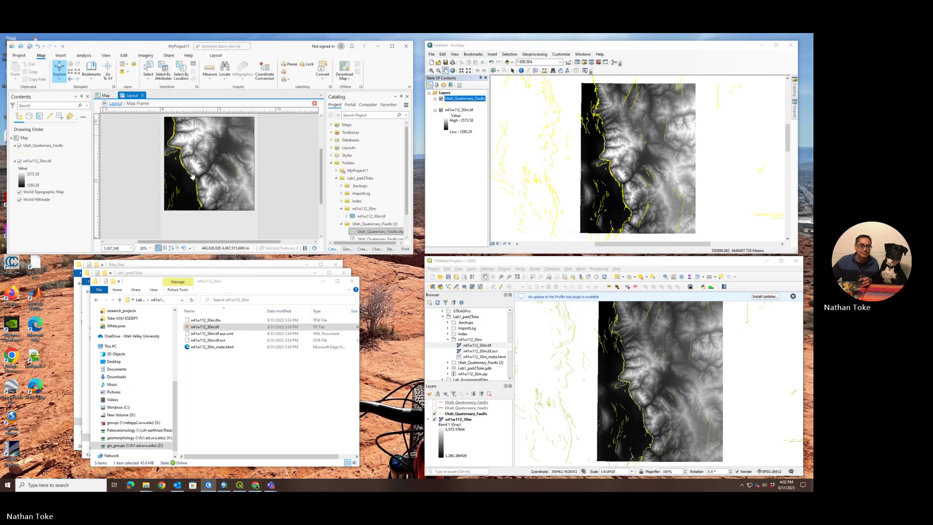
scroll(194, 168, "up", 1)
left_click_drag(195, 168, 212, 169)
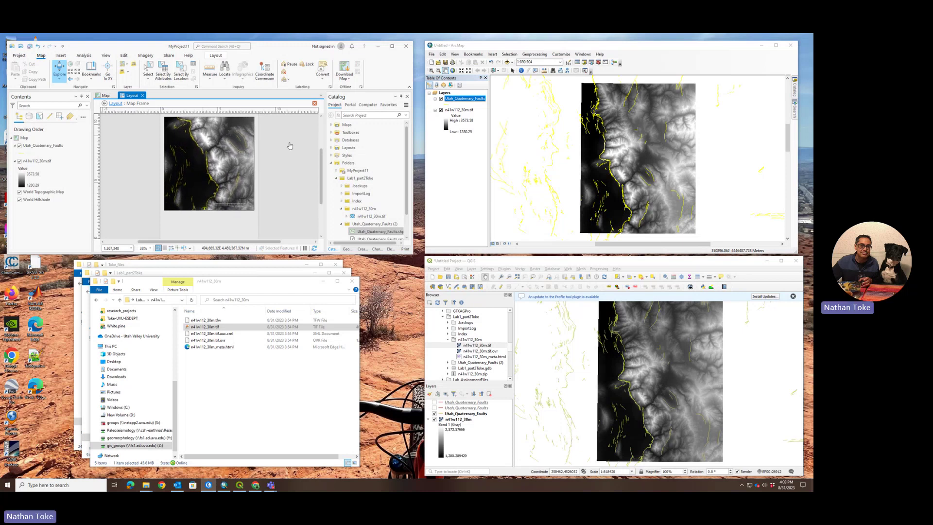
- Close the map frame activation and insert the second ArcGIS north arrow style below the map frame's lower-right corner
left_click(115, 106)
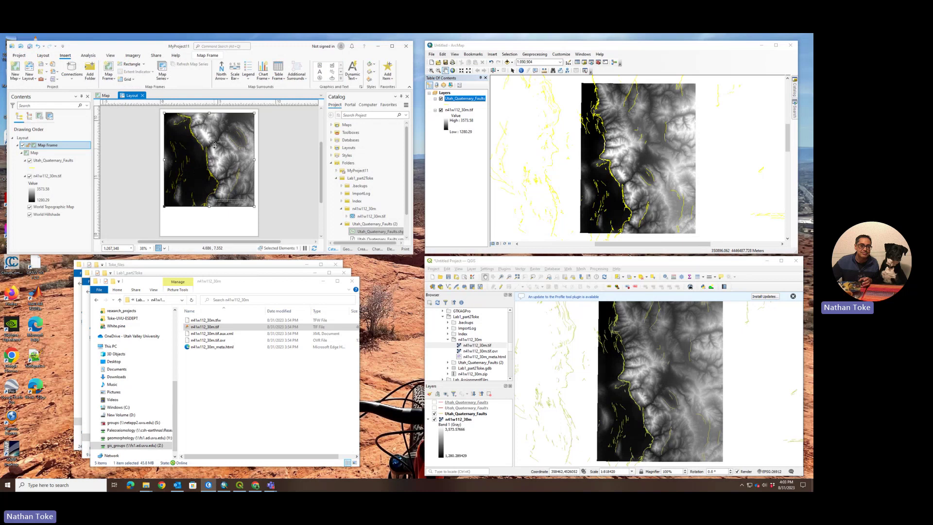
left_click(221, 70)
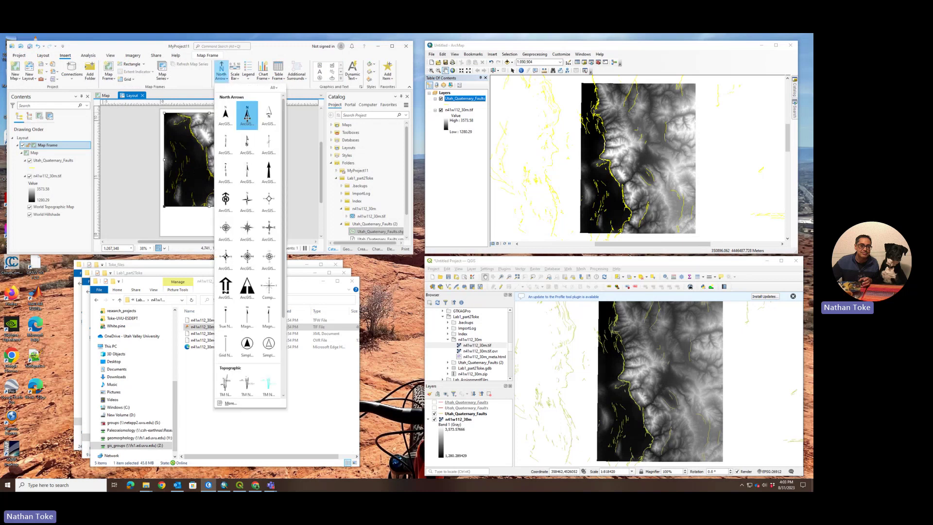
left_click(247, 116)
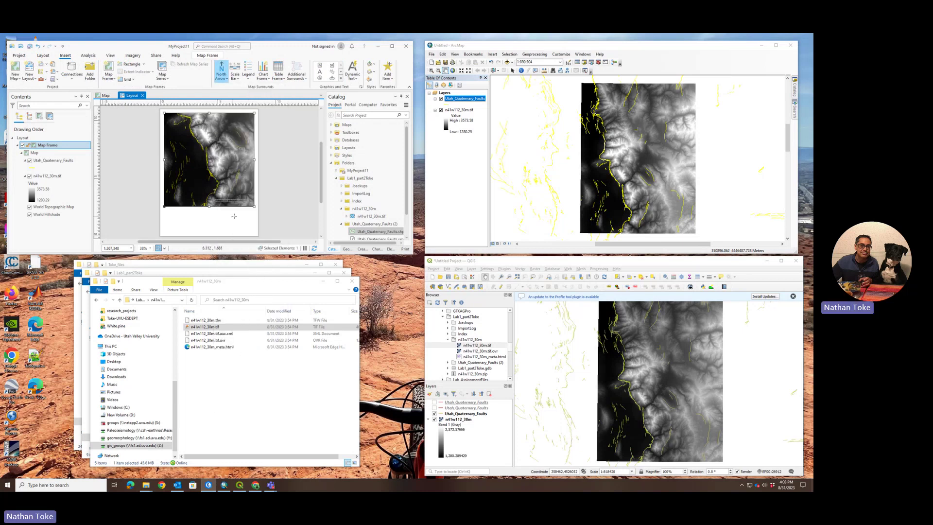
left_click_drag(252, 221, 253, 227)
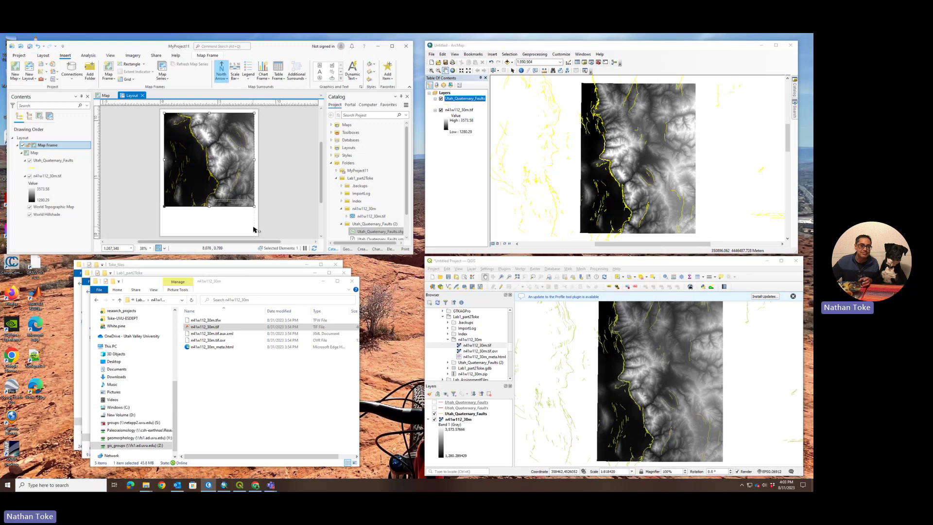
- Insert an imperial Alternating Scale Bar 1 in the blank area beneath the map frame
left_click(234, 78)
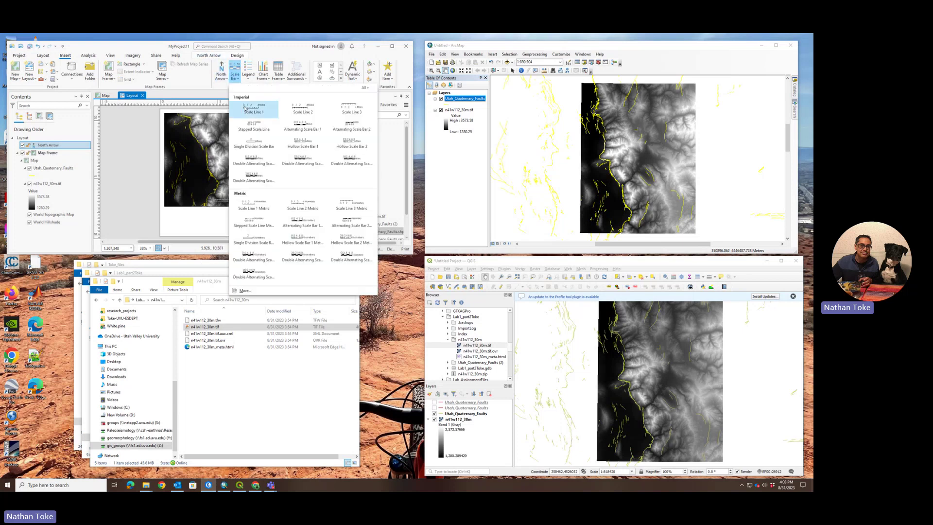
left_click(309, 132)
left_click_drag(169, 219, 234, 225)
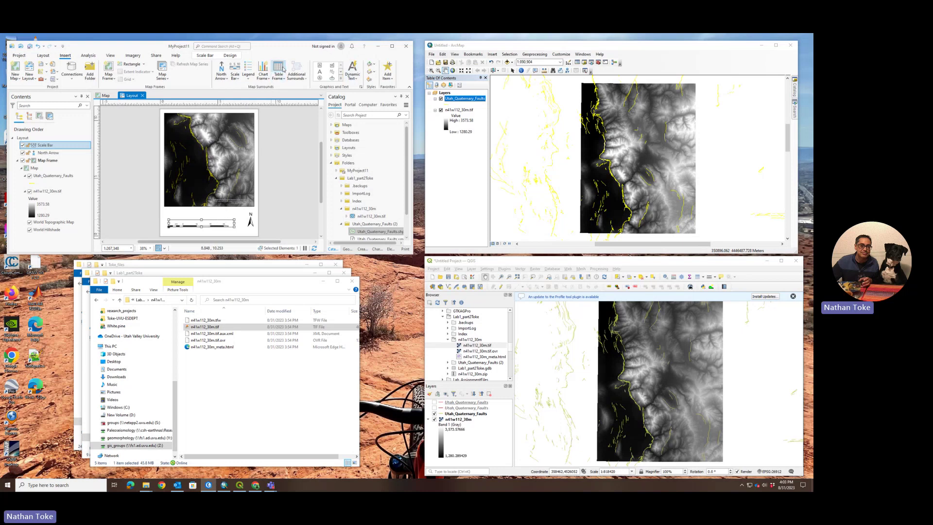
- Insert a legend between the map frame and the scale bar, and align it with the scale bar's left end
left_click(253, 80)
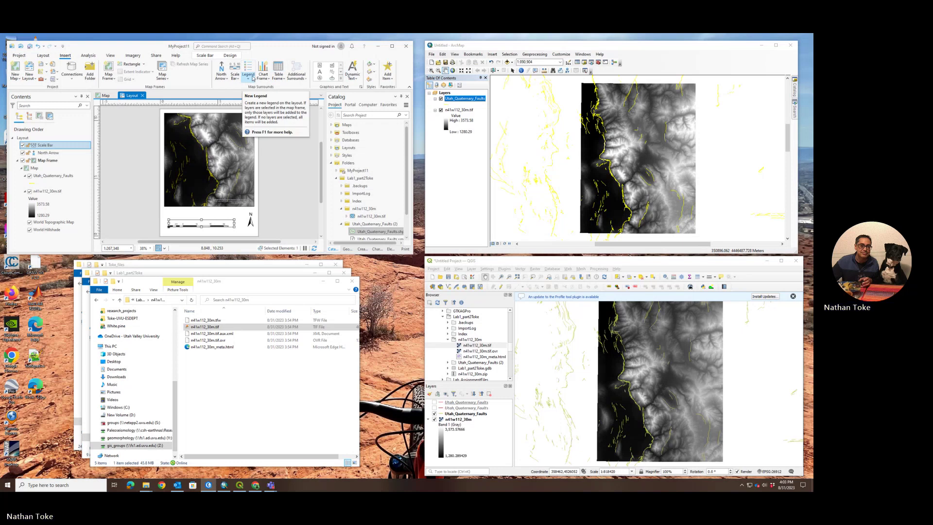
left_click(253, 110)
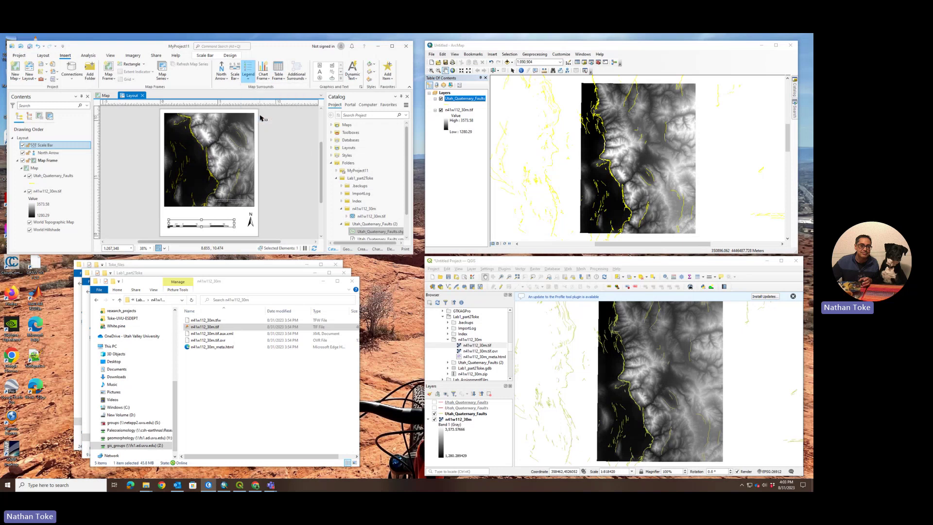
left_click_drag(176, 208, 199, 219)
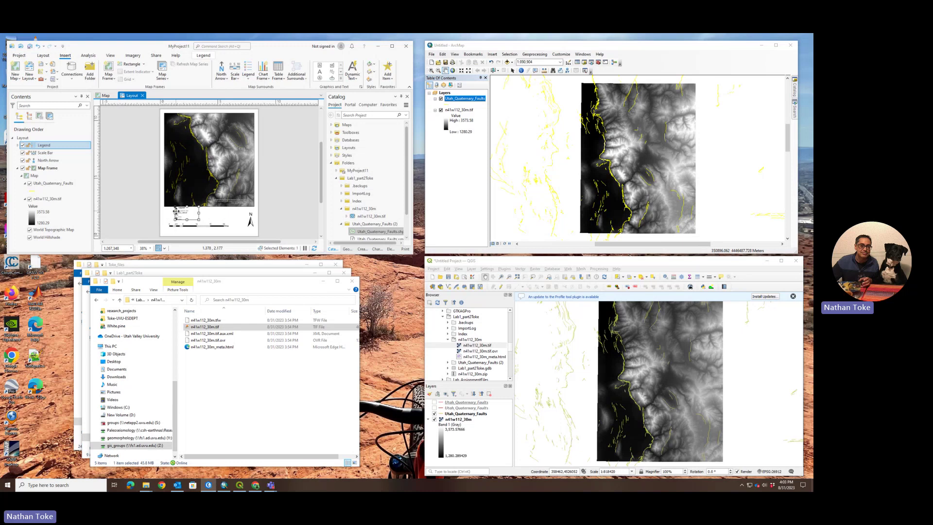
left_click_drag(176, 210, 170, 212)
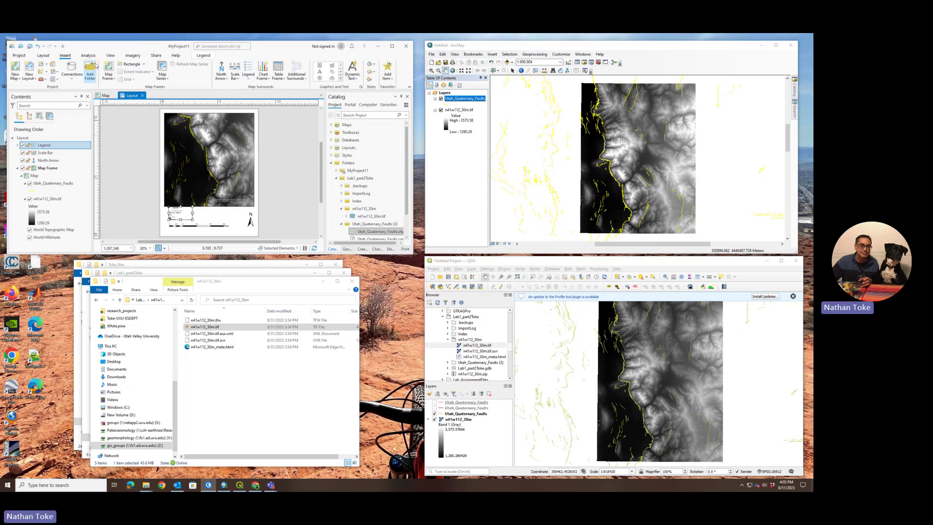
left_click(28, 47)
- Switch to ArcMap, change to Layout View and zoom the data frame so the DEM fills it
left_click(454, 54)
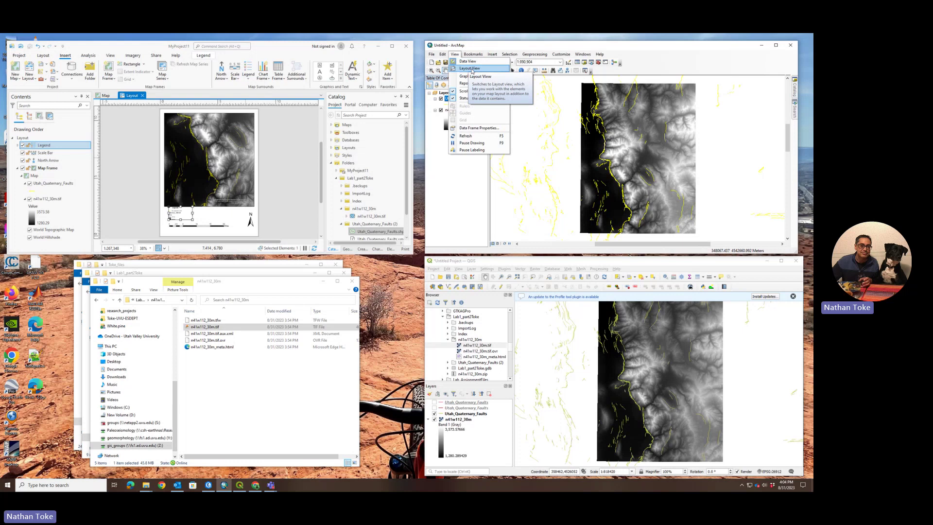
left_click(470, 68)
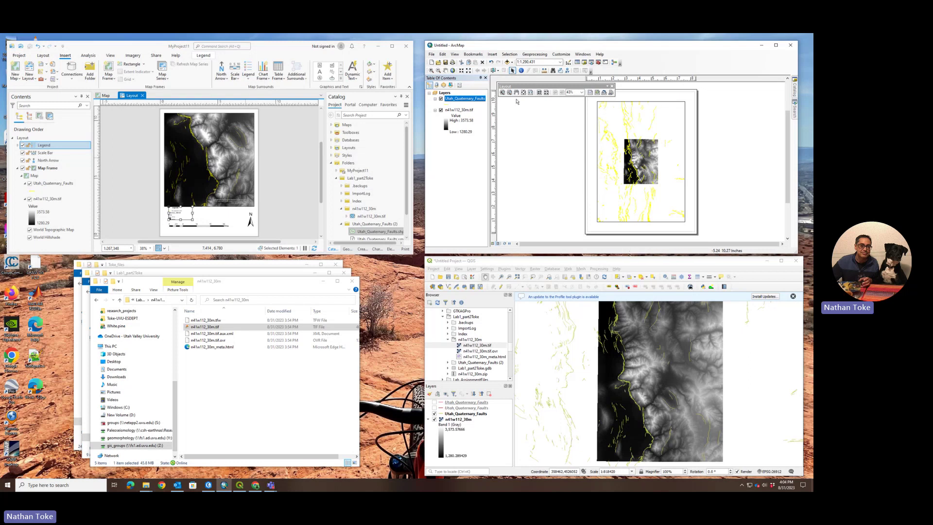
left_click(431, 71)
left_click_drag(631, 150, 657, 182)
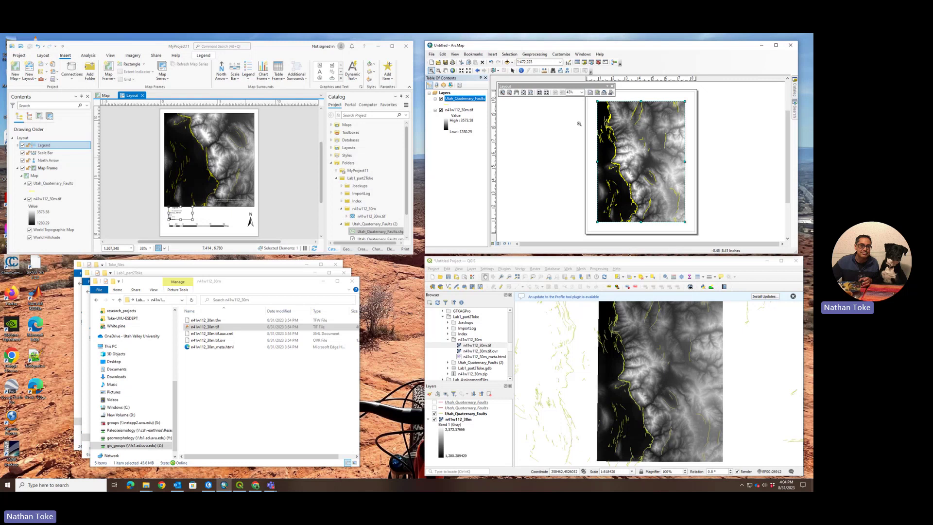
- Insert an ESRI North 3 arrow and place it beside the upper-right corner of the ArcMap data frame
left_click(492, 53)
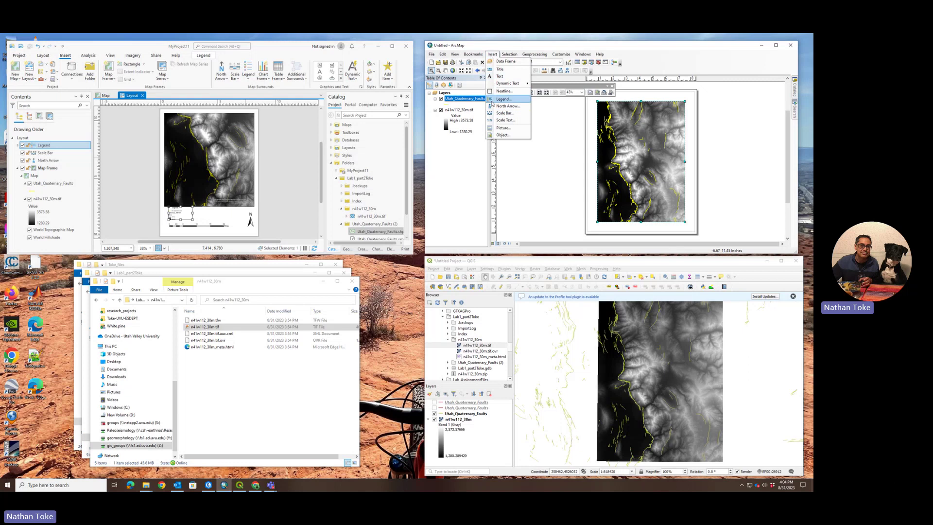
left_click(501, 106)
left_click(513, 99)
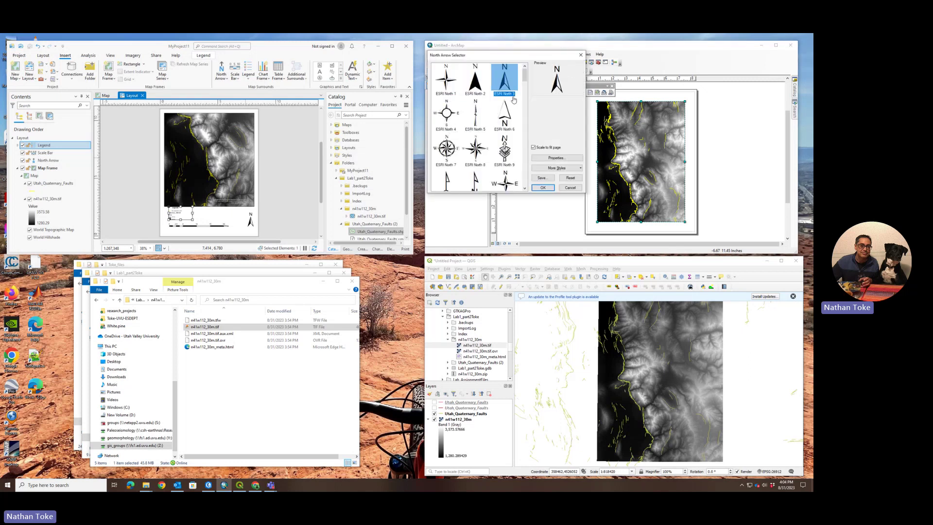
left_click(543, 188)
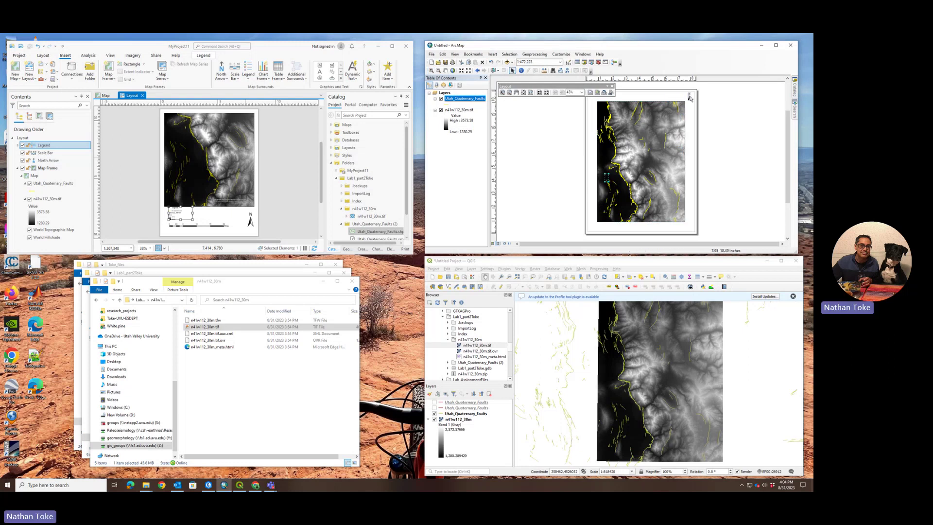
left_click_drag(689, 107, 689, 108)
- Insert an Alternating Scale Bar 1 and place it in the page margin below the data frame
left_click(493, 55)
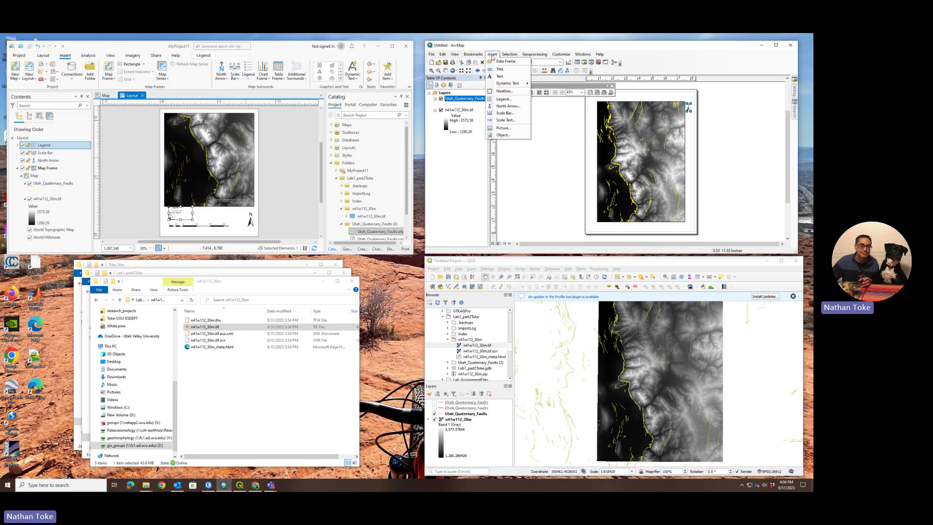
left_click(505, 112)
left_click(460, 150)
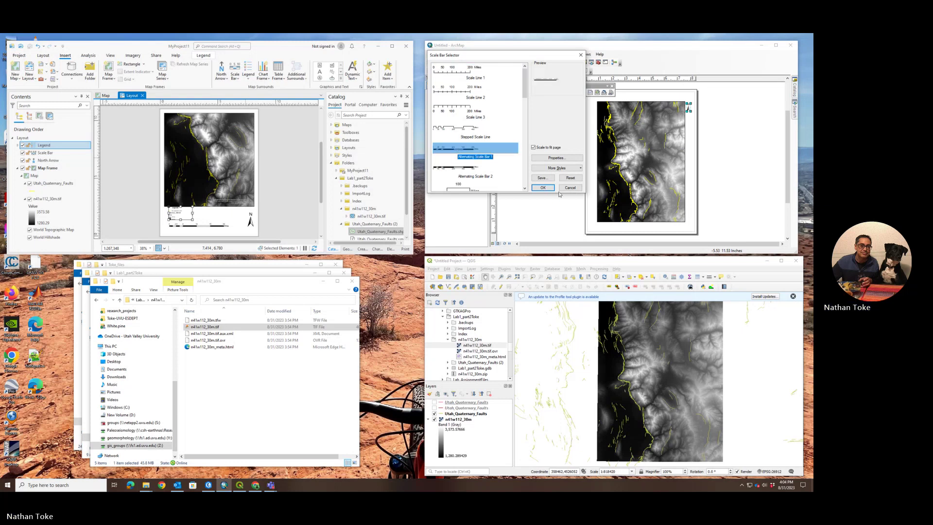
left_click(543, 187)
left_click_drag(647, 166, 655, 226)
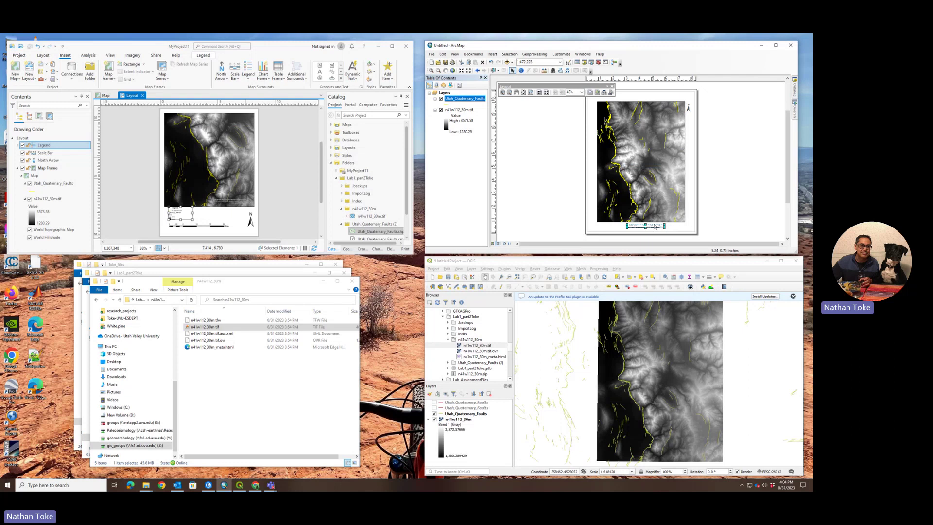
- Set the scale bar's division units to Kilometers
right_click(655, 226)
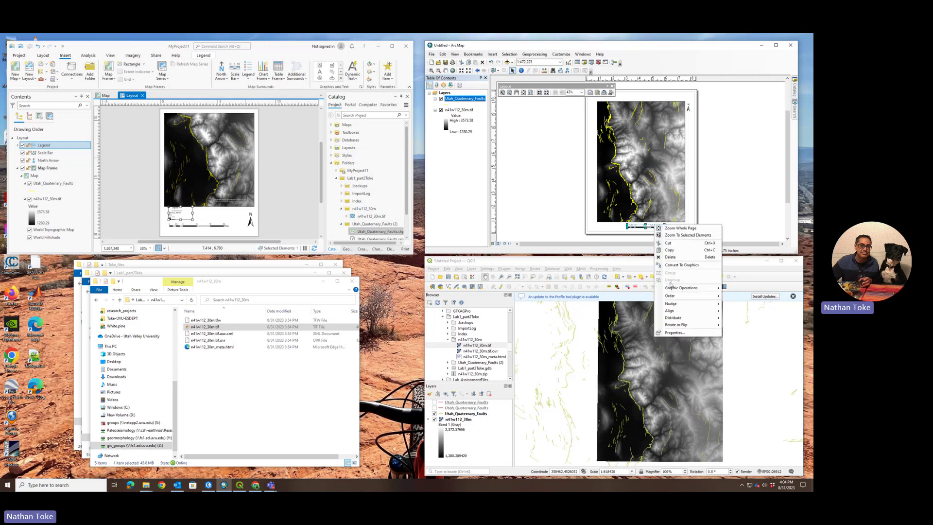
left_click(679, 332)
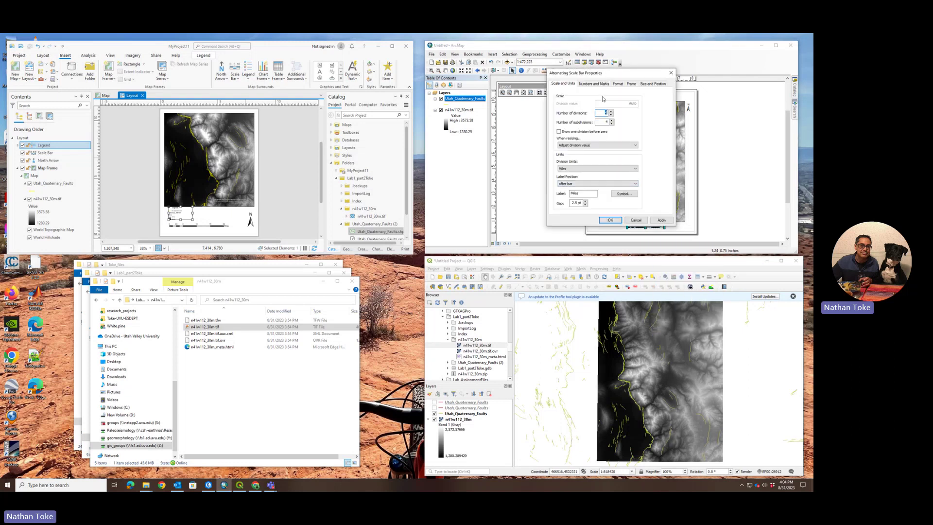
left_click(575, 169)
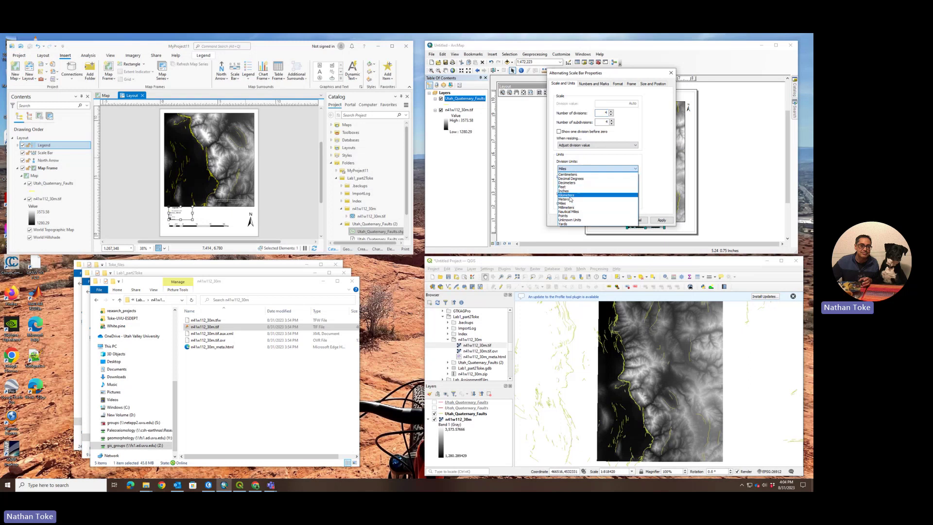
left_click(596, 195)
left_click(610, 221)
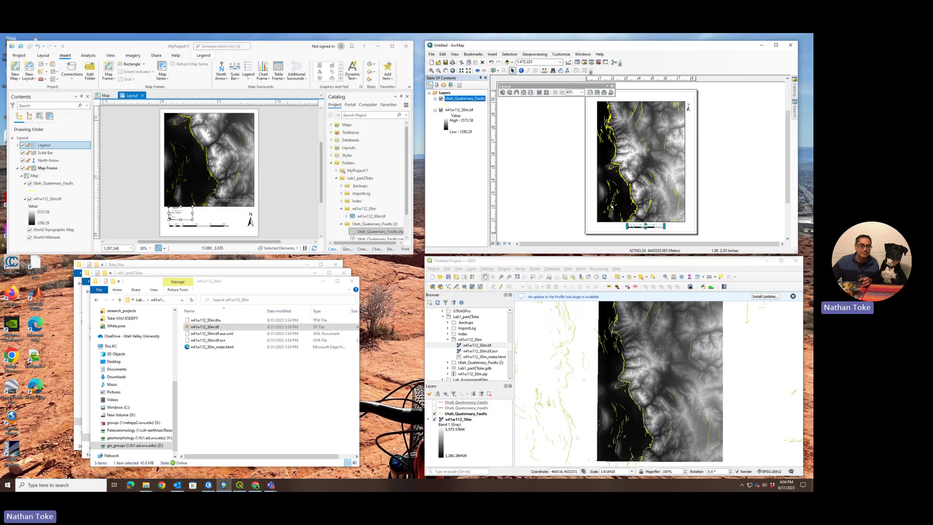
left_click(713, 190)
- Start a new legend and exclude the n41w112_30m.tif layer from its items
left_click(493, 54)
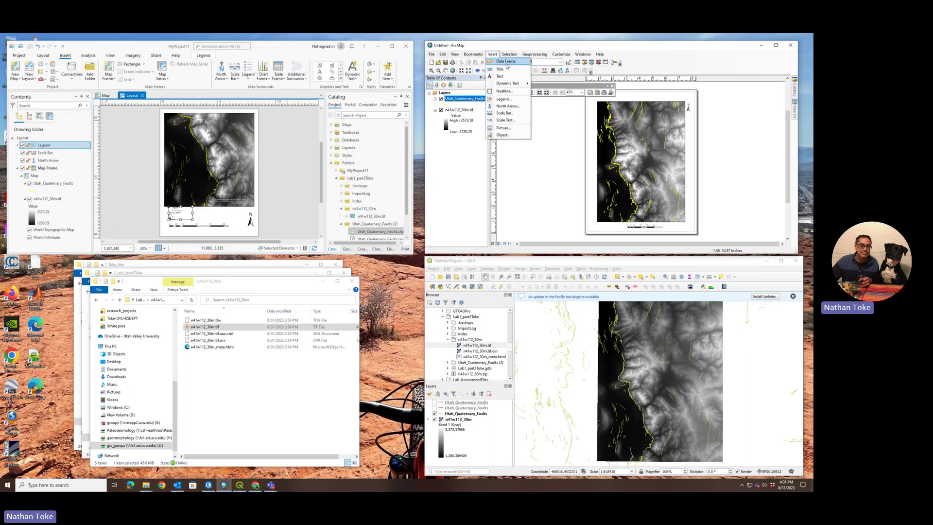
left_click(503, 99)
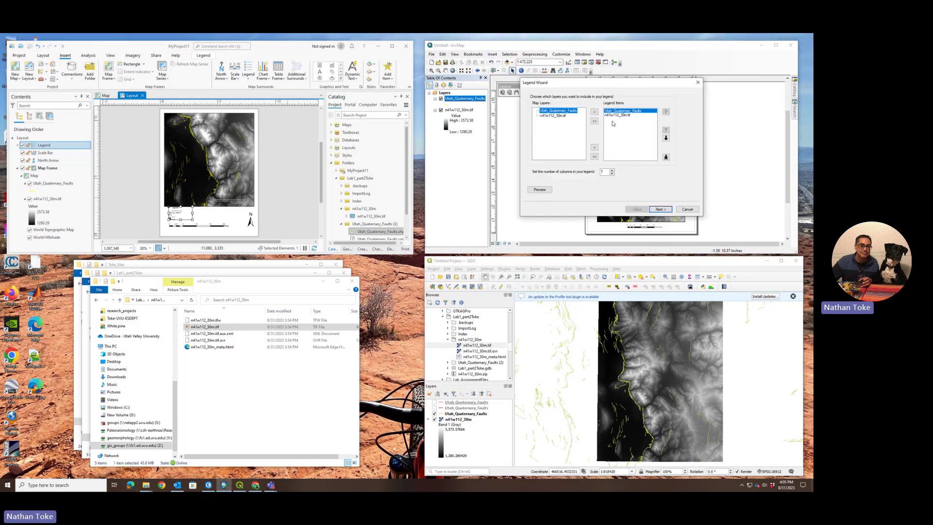
left_click(628, 115)
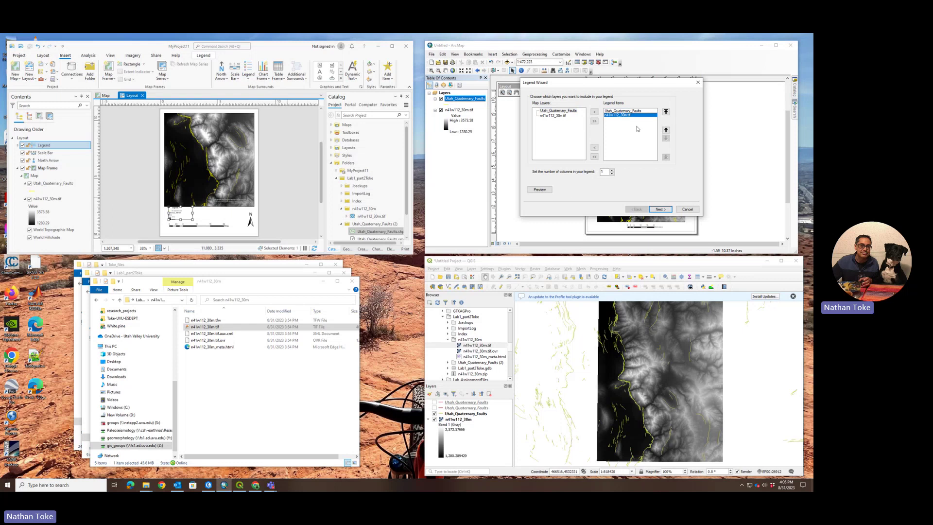
left_click(594, 147)
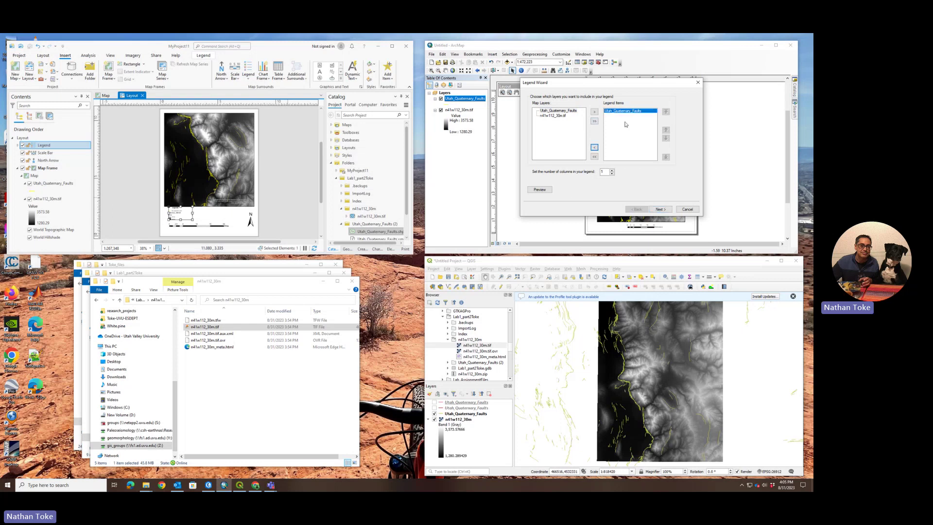
- Title the legend "Symbols" and finish it with the default frame, patch and spacing settings
left_click(665, 210)
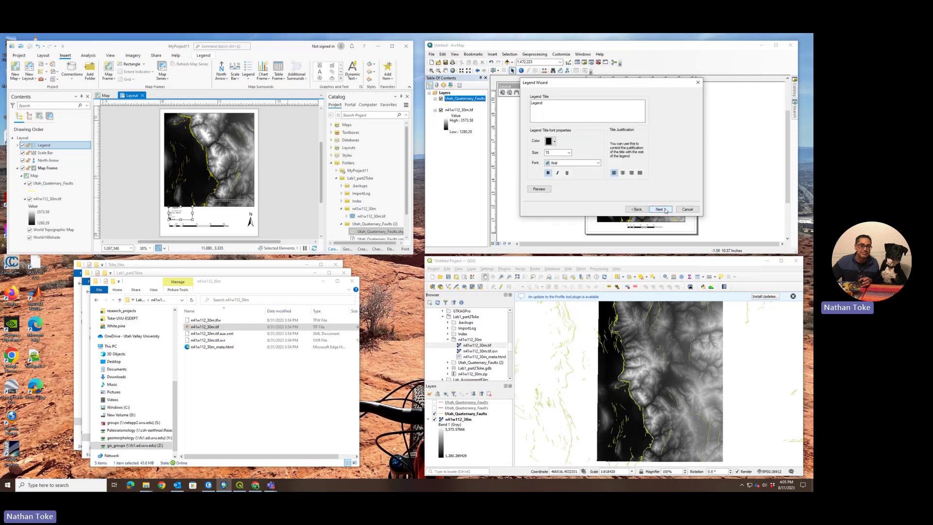
double_click(537, 103)
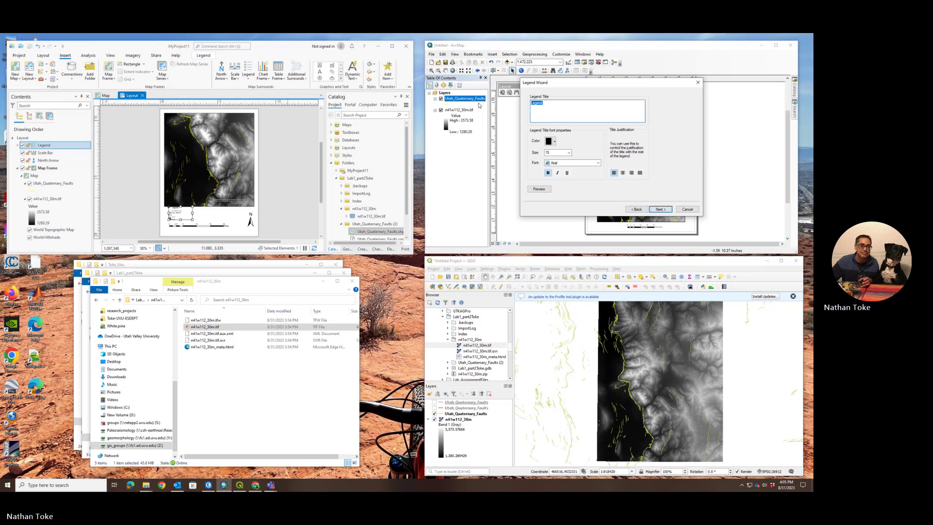
type("Sym")
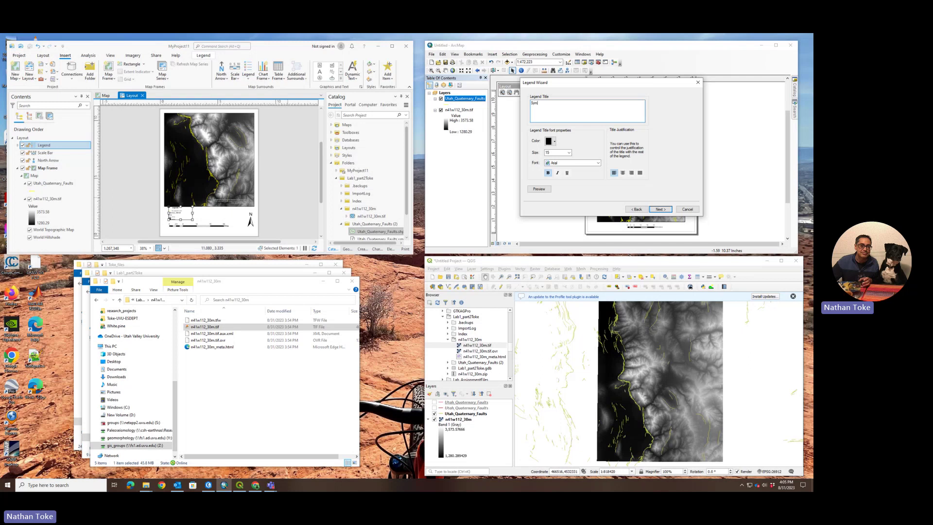
type("bols")
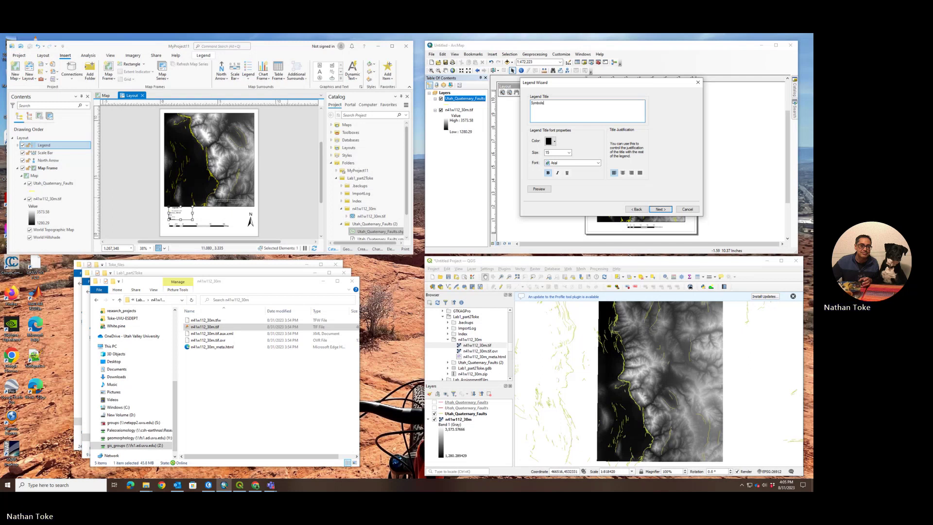
left_click(670, 209)
left_click(670, 209)
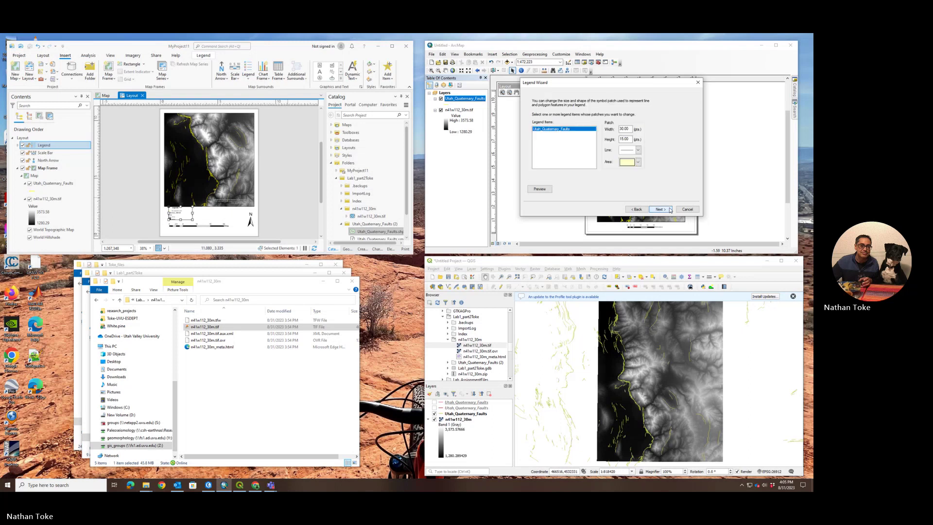
left_click(670, 210)
left_click(669, 209)
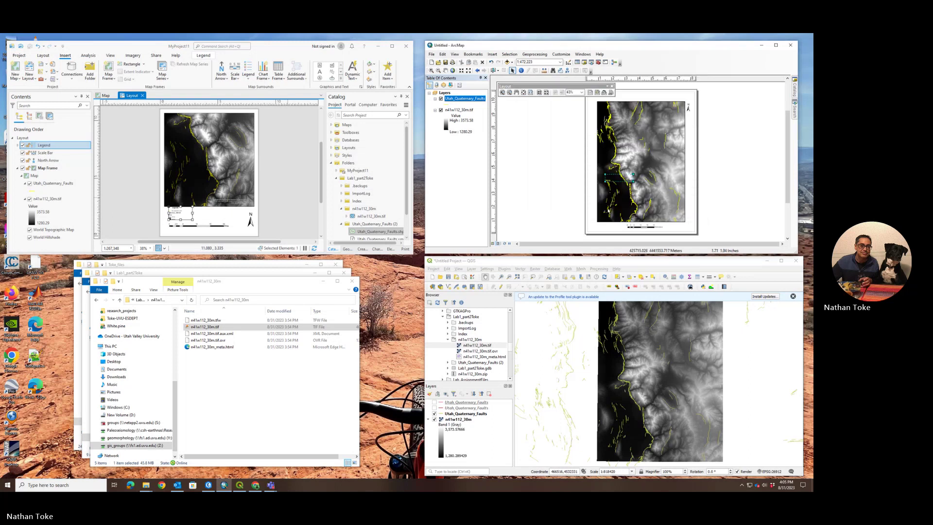
- Move the "Symbols" legend over the map and give its frame a White background and a 1.0 Point border
left_click_drag(612, 181, 605, 230)
left_click_drag(612, 230, 621, 188)
double_click(621, 187)
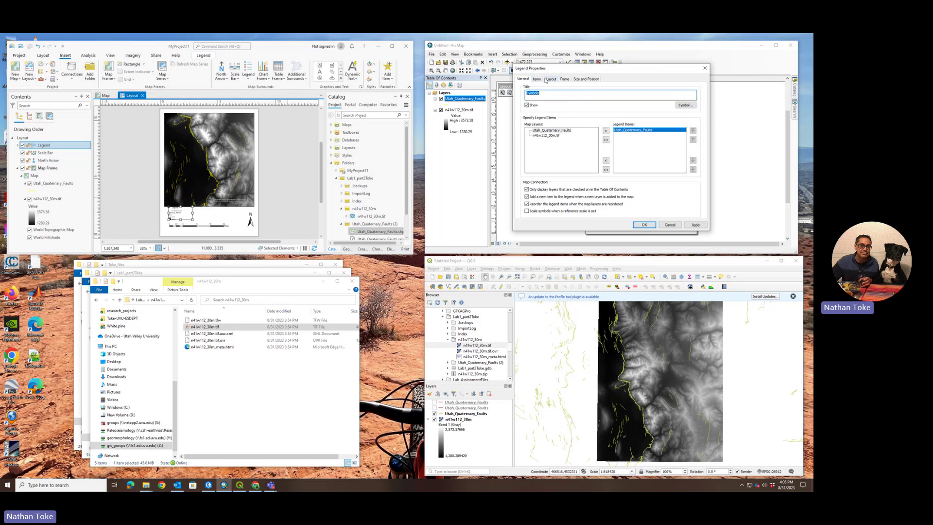
left_click(565, 79)
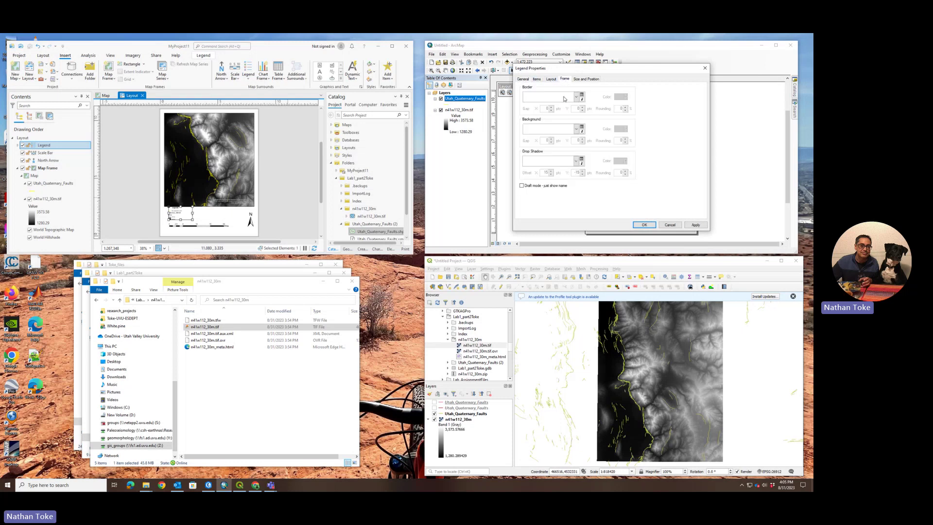
left_click(577, 130)
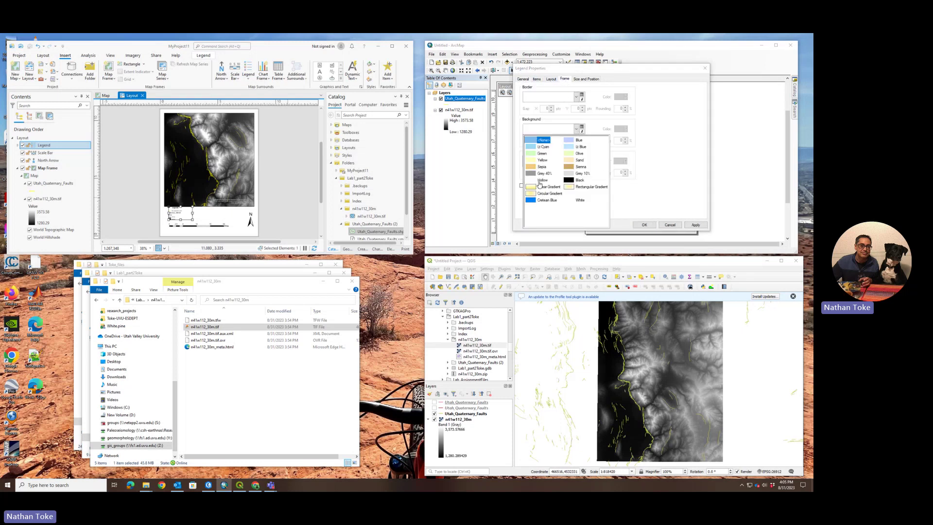
left_click(576, 201)
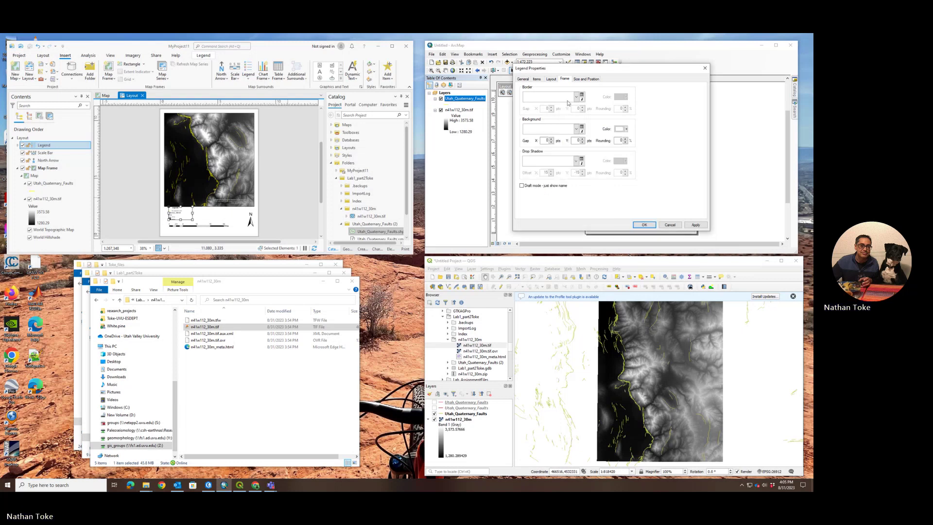
left_click(572, 99)
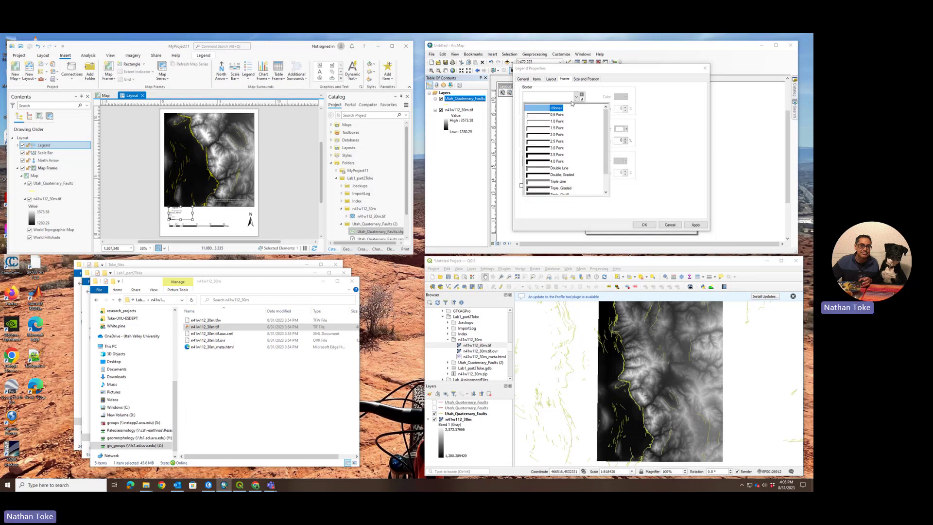
left_click(546, 121)
left_click(645, 225)
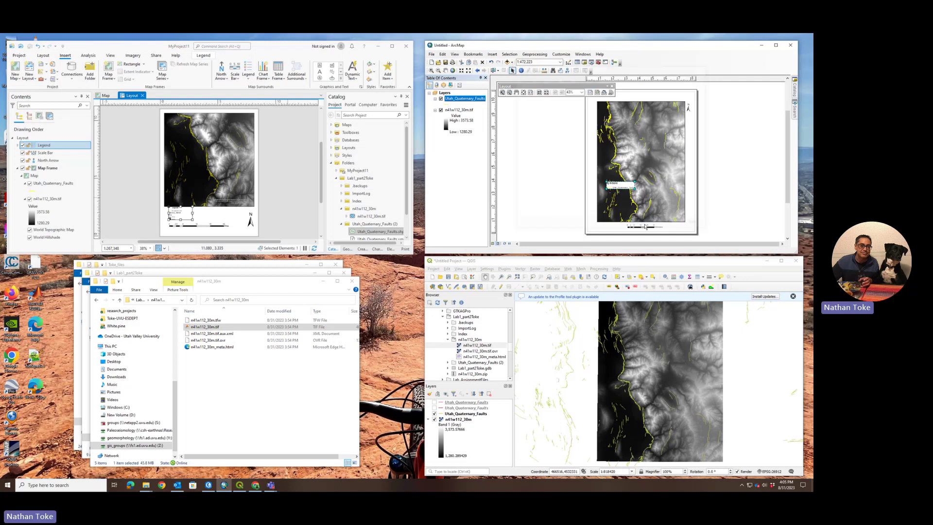
- Move the legend into the data frame's upper-right corner and change its background to Grey 40%
left_click_drag(624, 183, 673, 106)
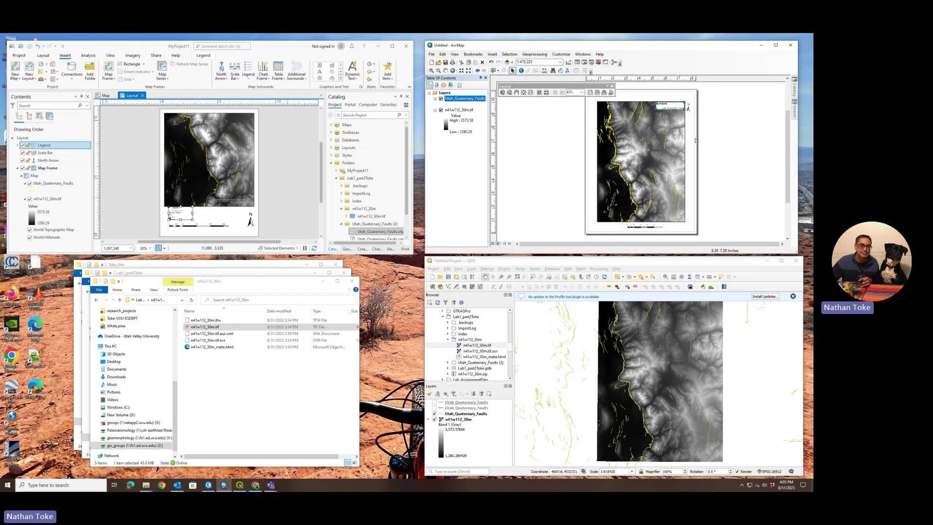
double_click(666, 105)
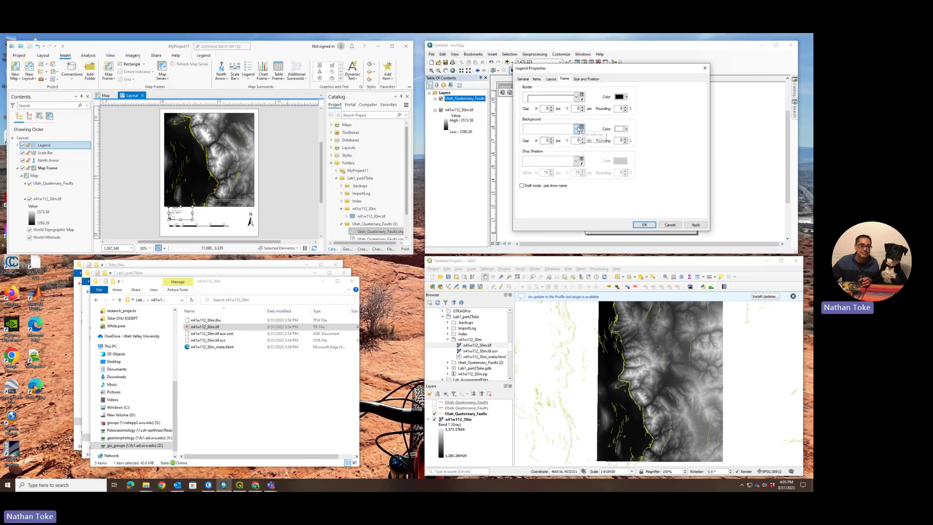
left_click(578, 129)
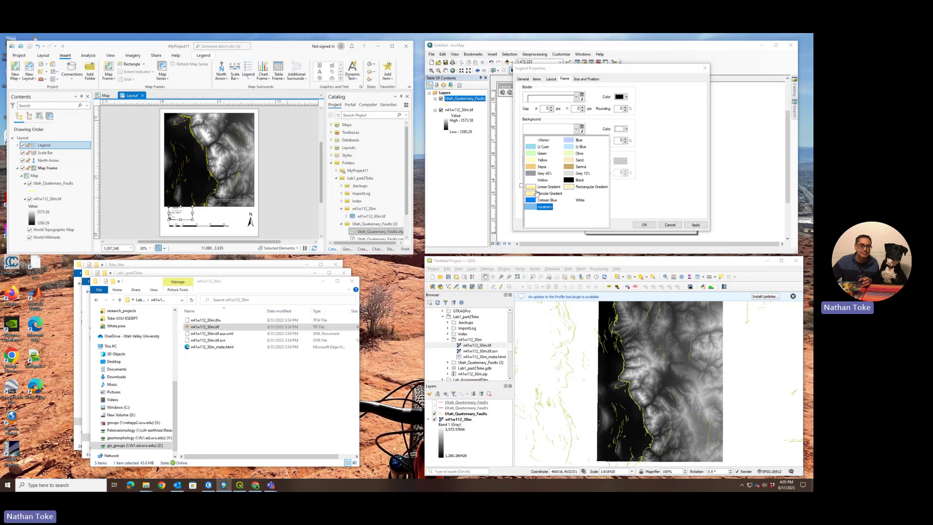
left_click(528, 174)
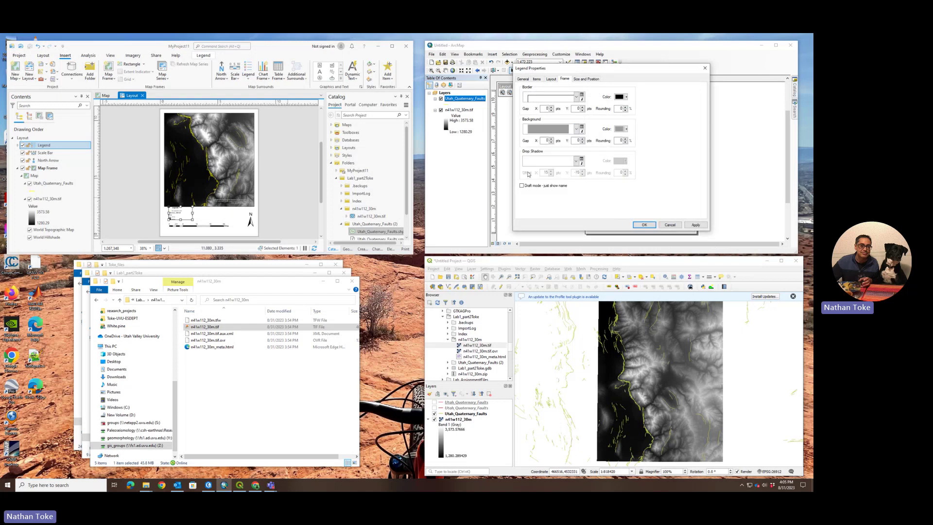
left_click(645, 225)
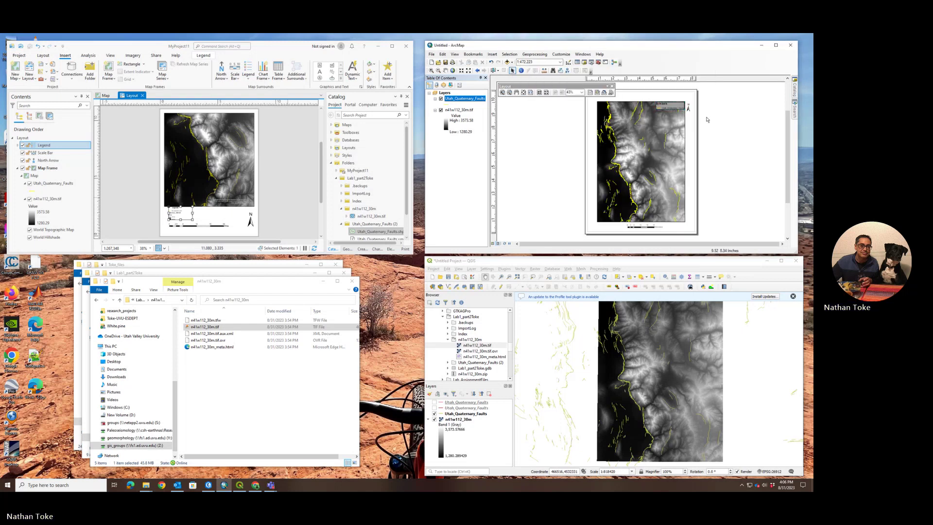
- Move the north arrow to the page margin beside the data frame's upper-left corner
left_click(688, 108)
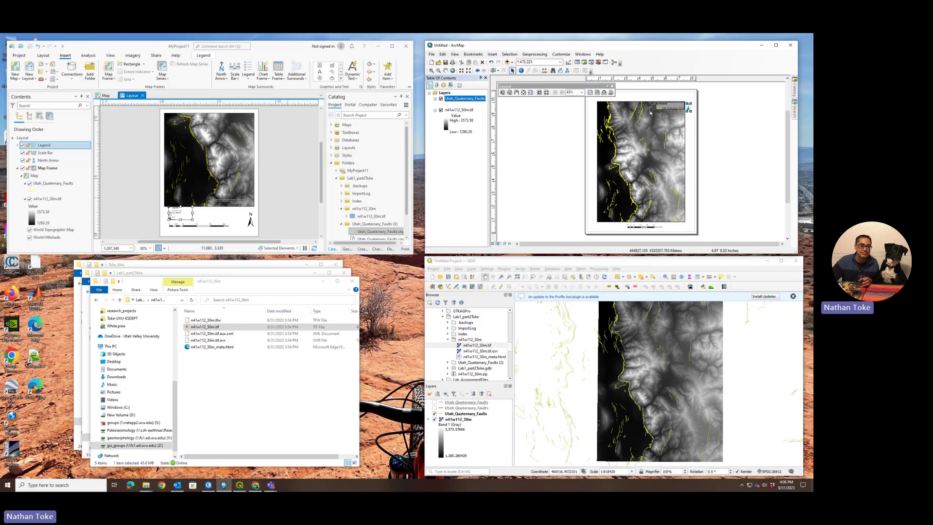
left_click(603, 108)
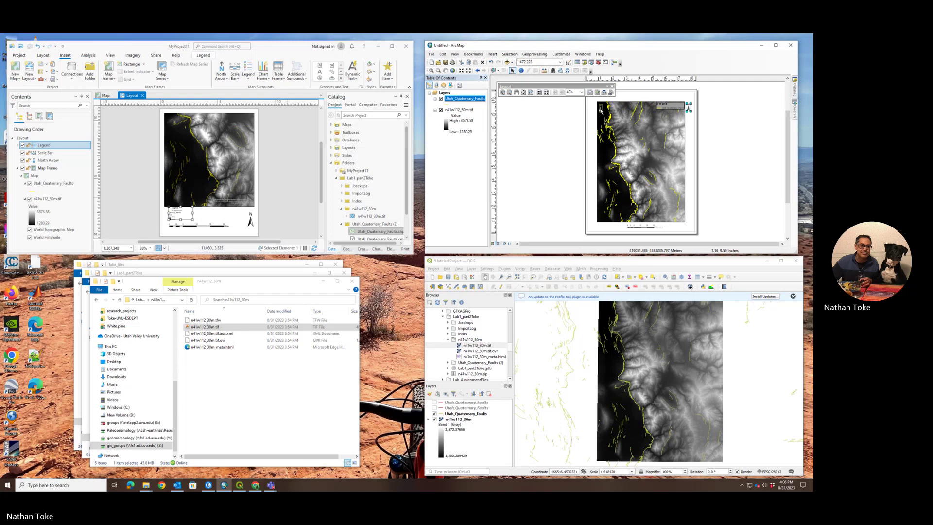
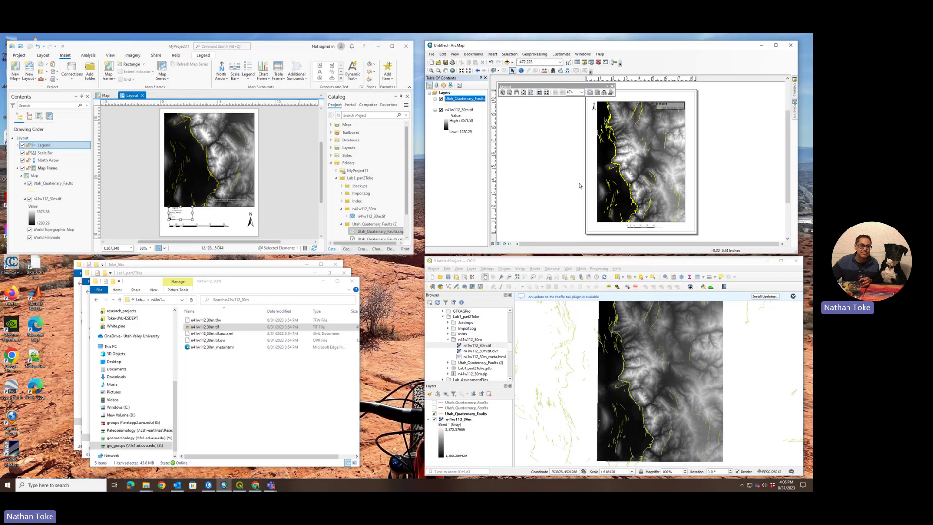
- Switch to QGIS, create a print layout titled "Wasatch Front Faults" and place its window clear of the main map
left_click(433, 269)
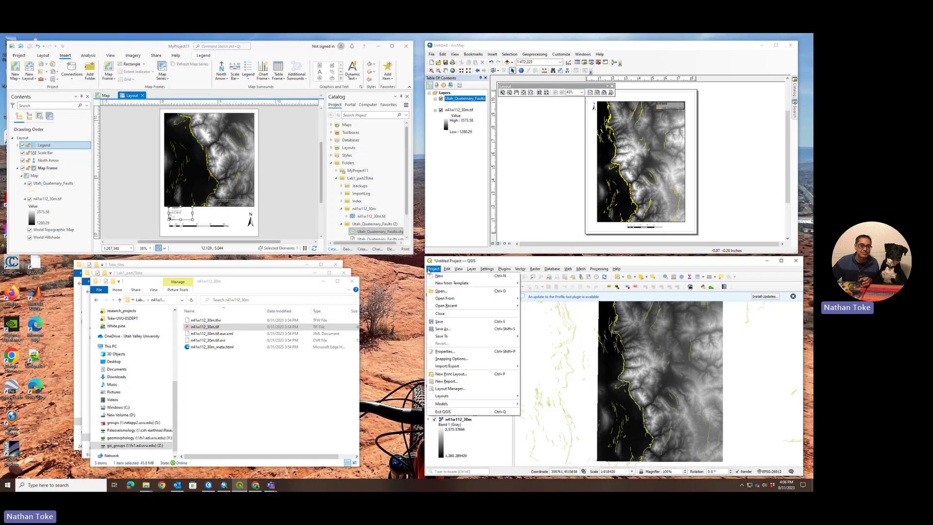
left_click(450, 374)
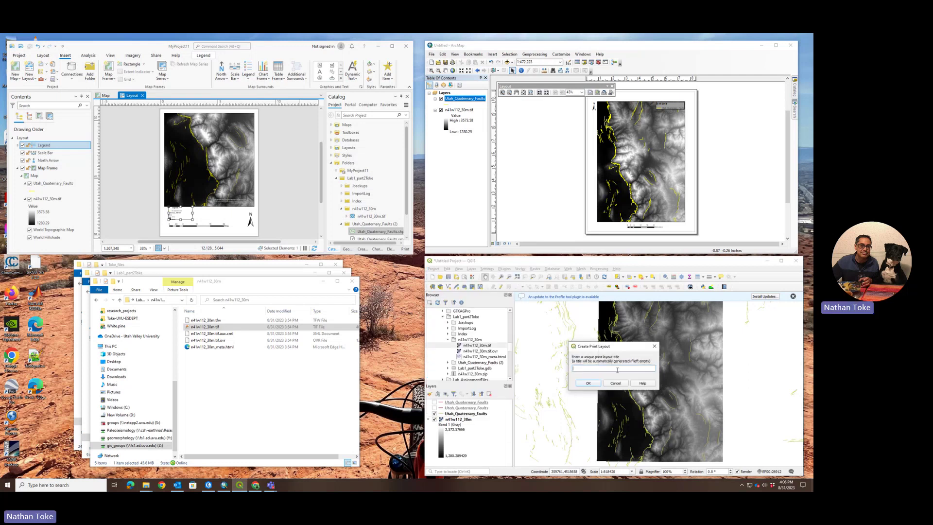
type("UT")
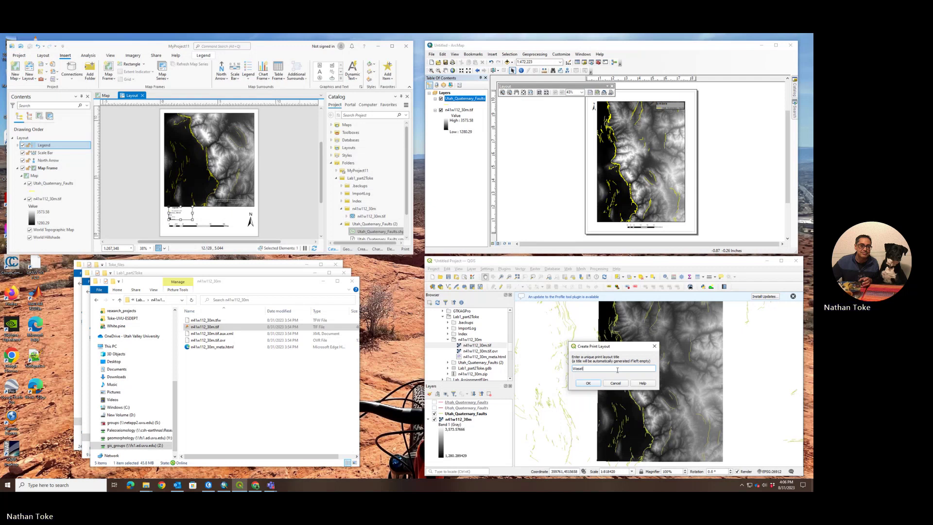
type("ront Faults")
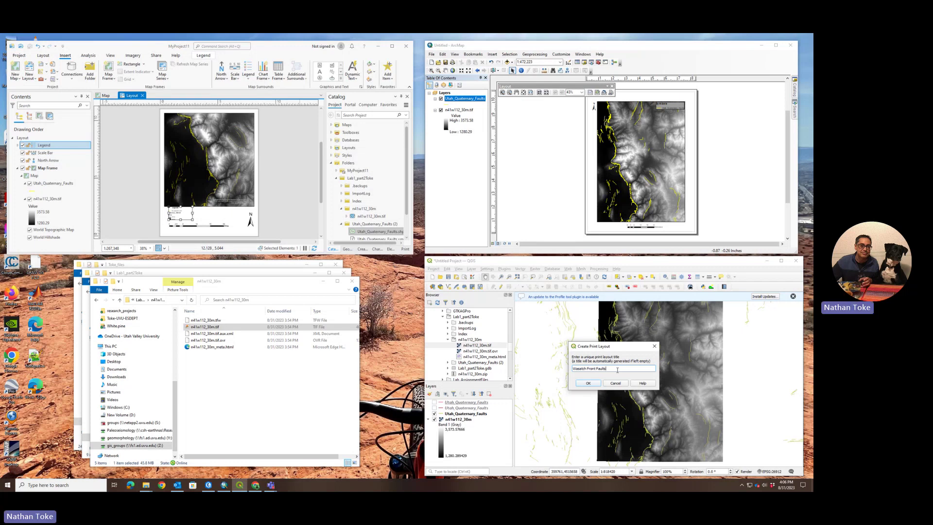
left_click(590, 384)
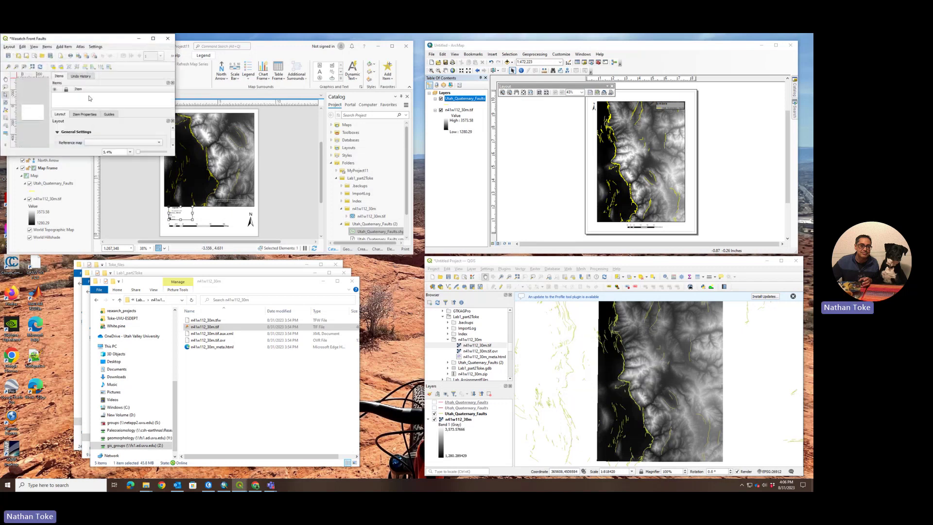
left_click_drag(99, 42, 549, 244)
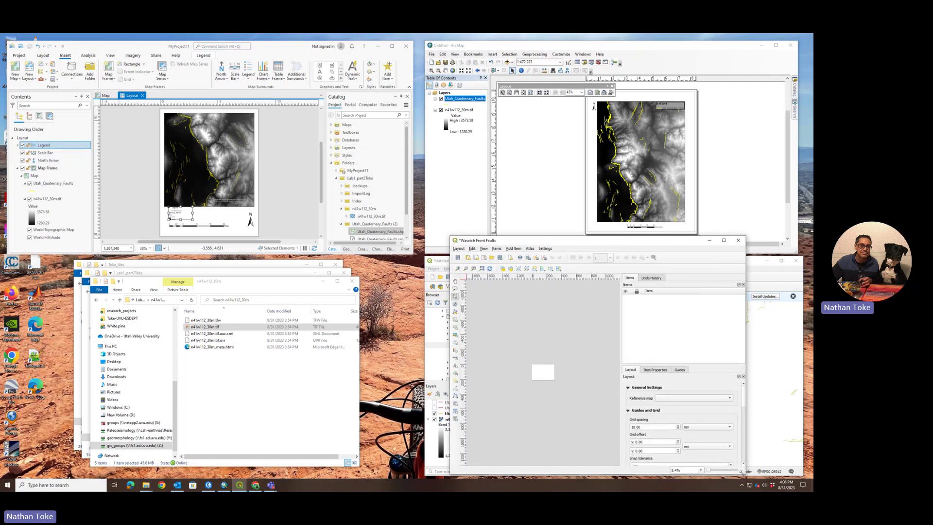
left_click_drag(615, 241, 644, 107)
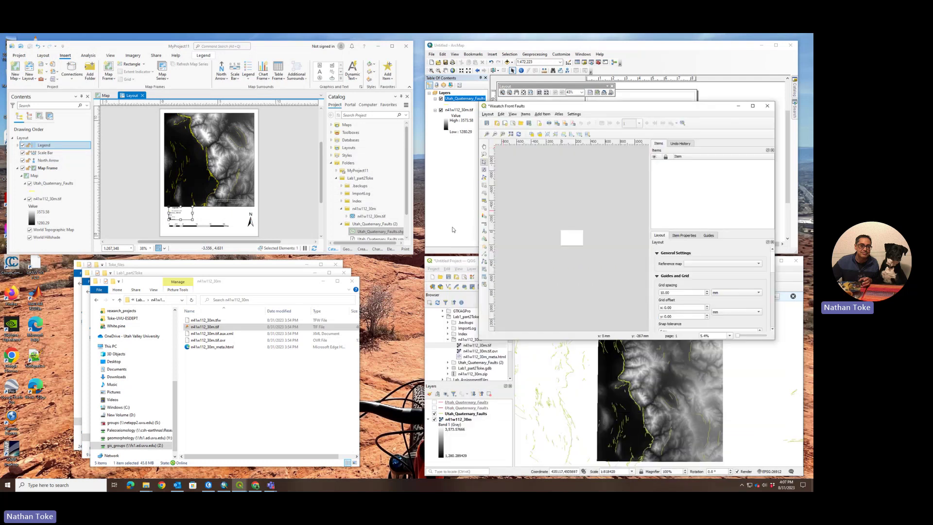
- Add a map to the print layout, covering most of the blank page
left_click(485, 186)
left_click_drag(562, 230, 582, 246)
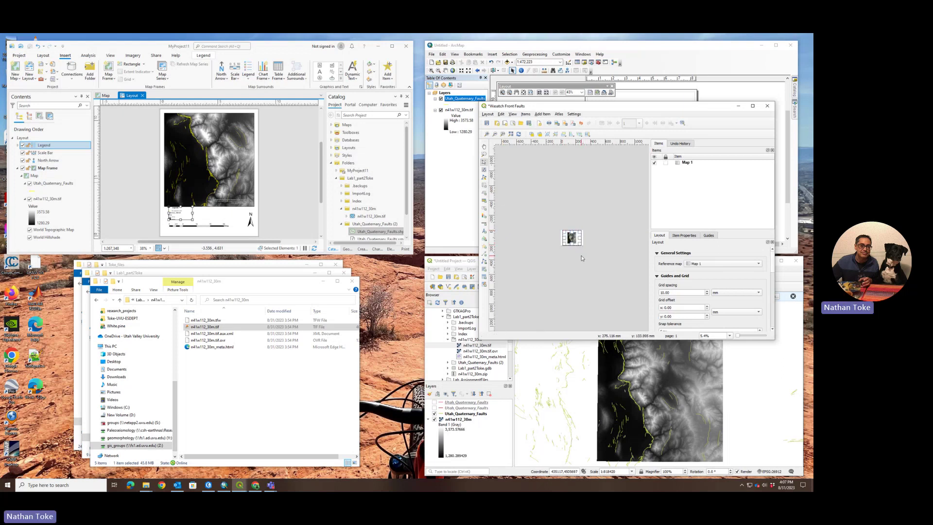
scroll(584, 258, "up", 4)
scroll(587, 265, "up", 4)
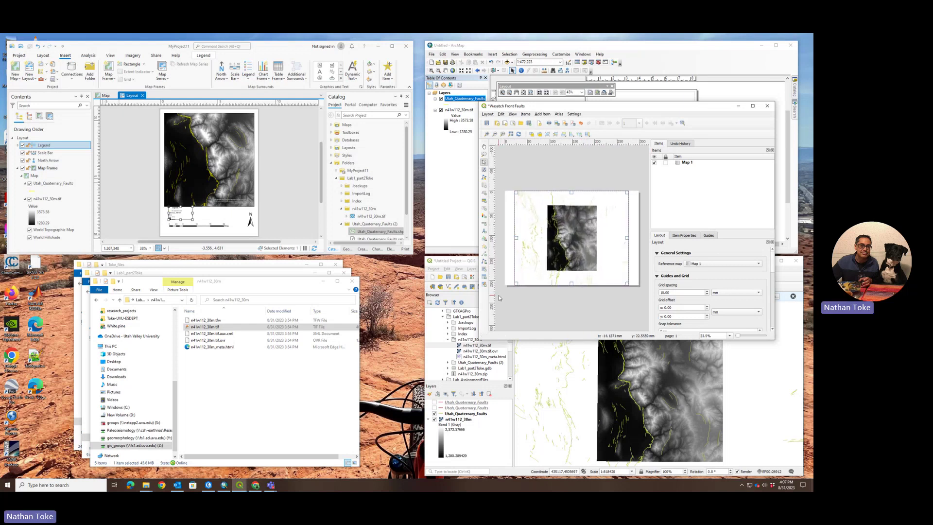
left_click(487, 133)
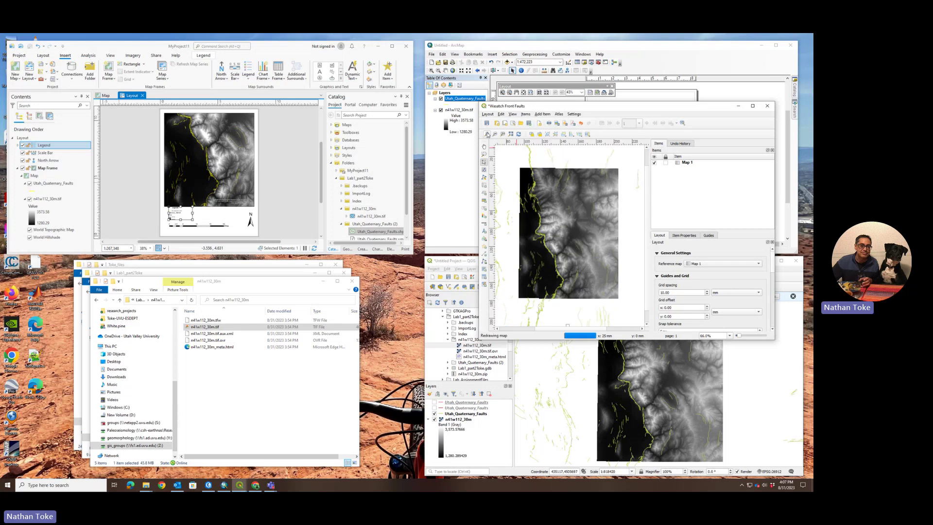
scroll(552, 224, "down", 3)
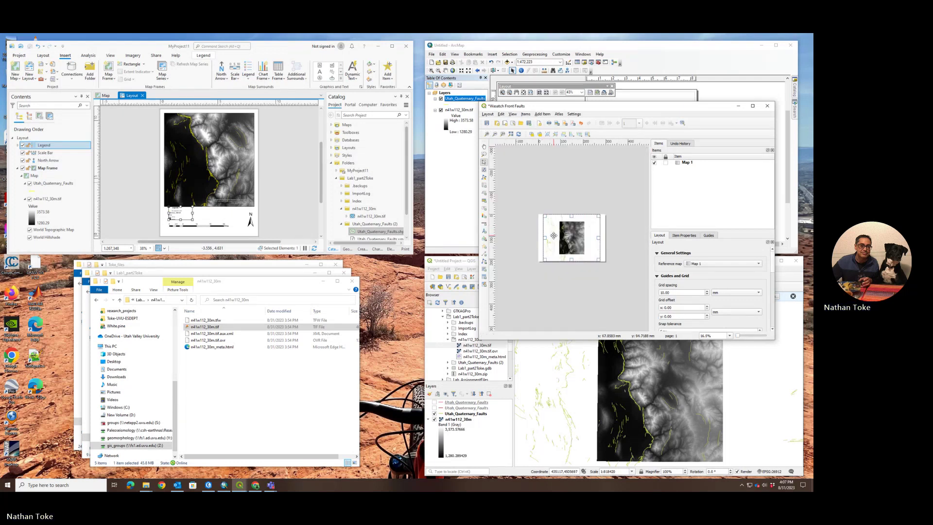
right_click(558, 238)
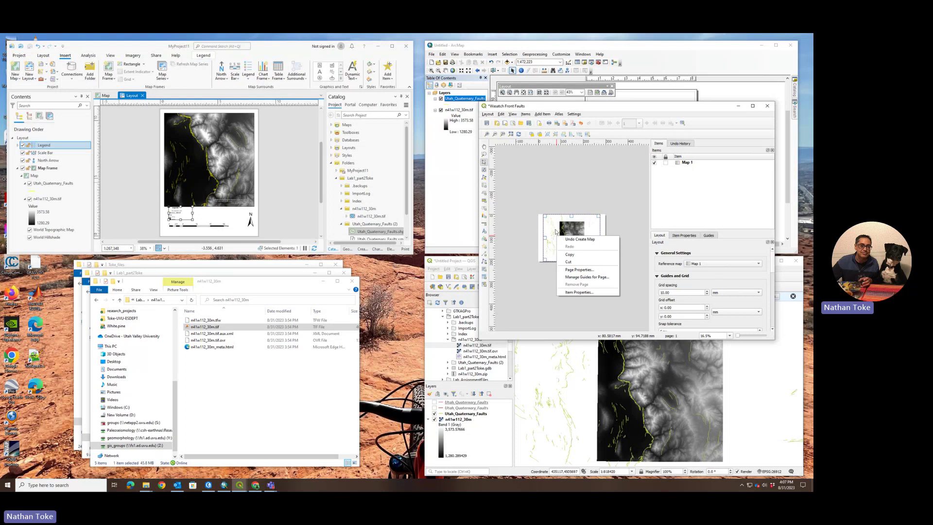
left_click(556, 236)
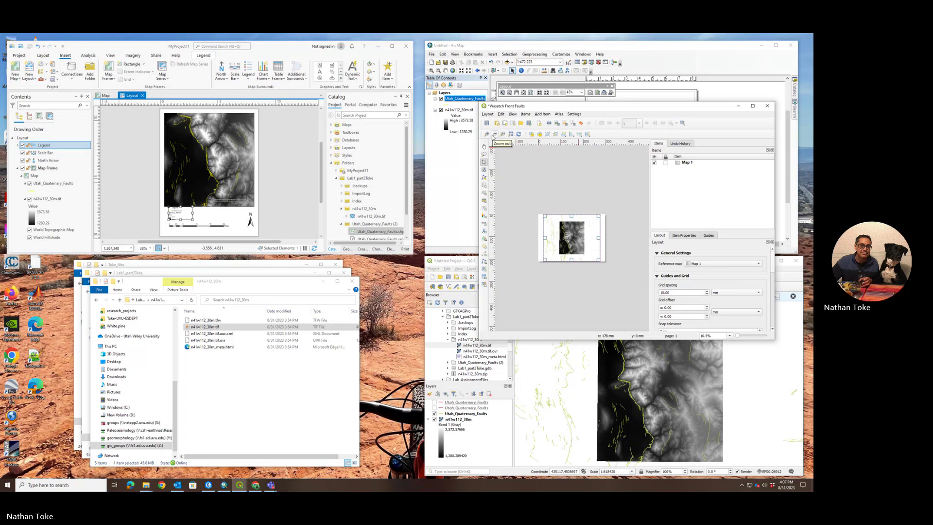
left_click(511, 134)
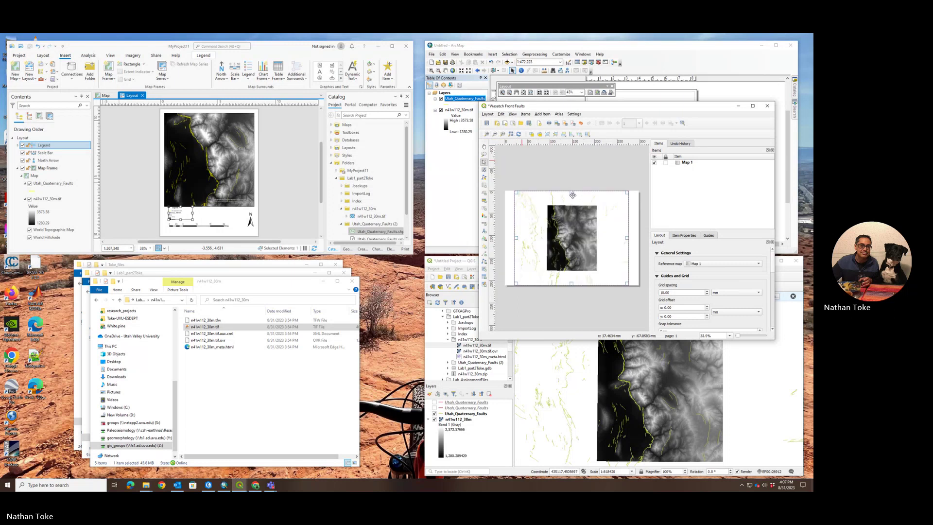
right_click(577, 238)
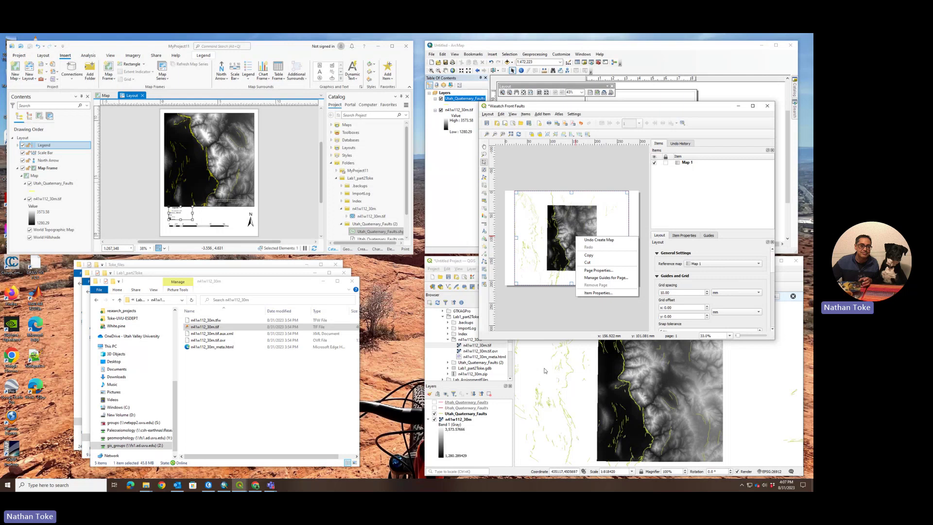
- Zoom and pan the QGIS main map to the DEM and its faults, and uncover the print layout window
left_click(590, 379)
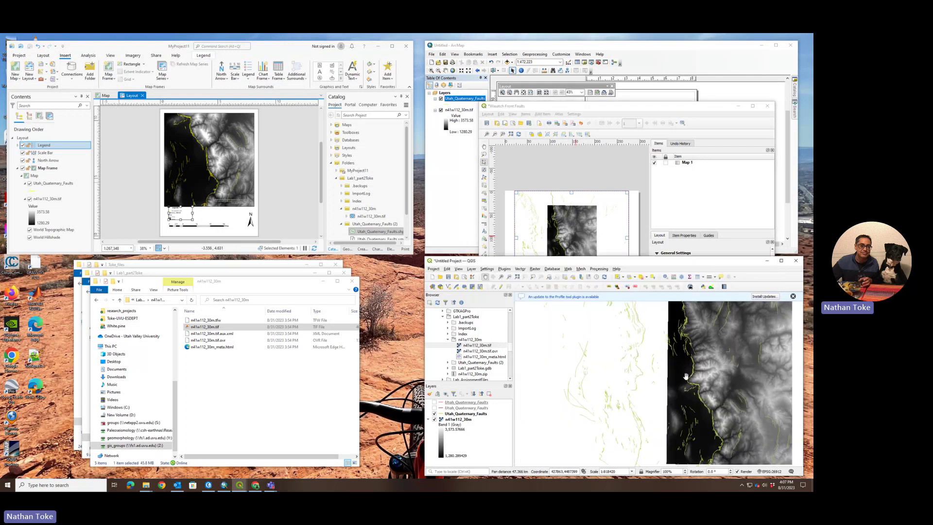
left_click_drag(703, 377, 593, 375)
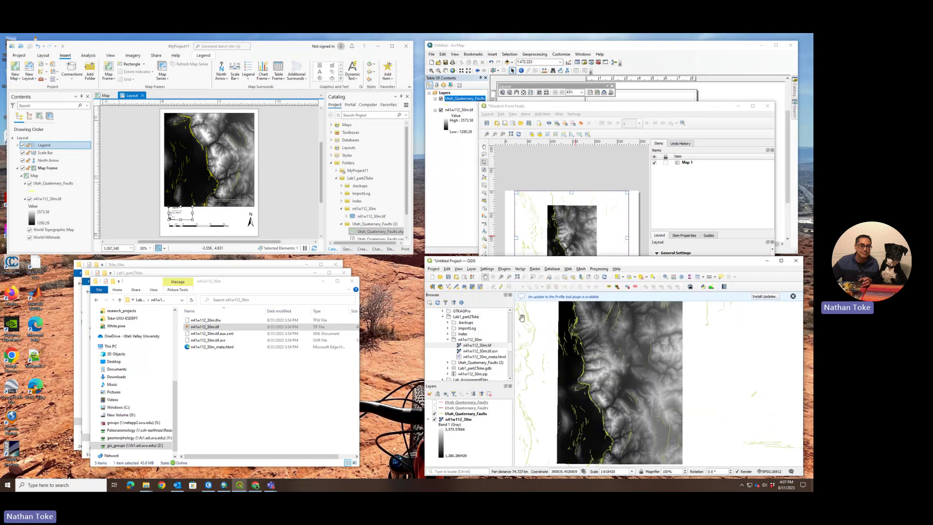
scroll(636, 375, "up", 2)
scroll(636, 375, "down", 1)
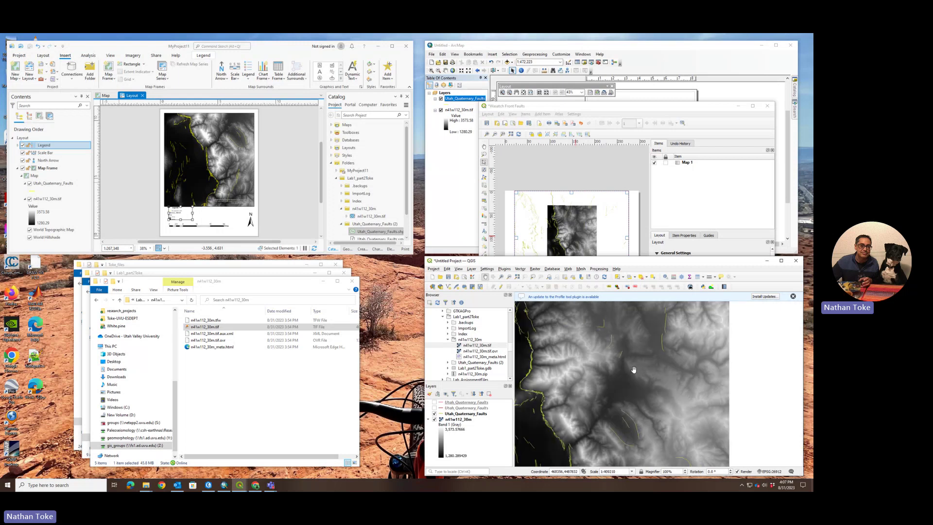
left_click(465, 174)
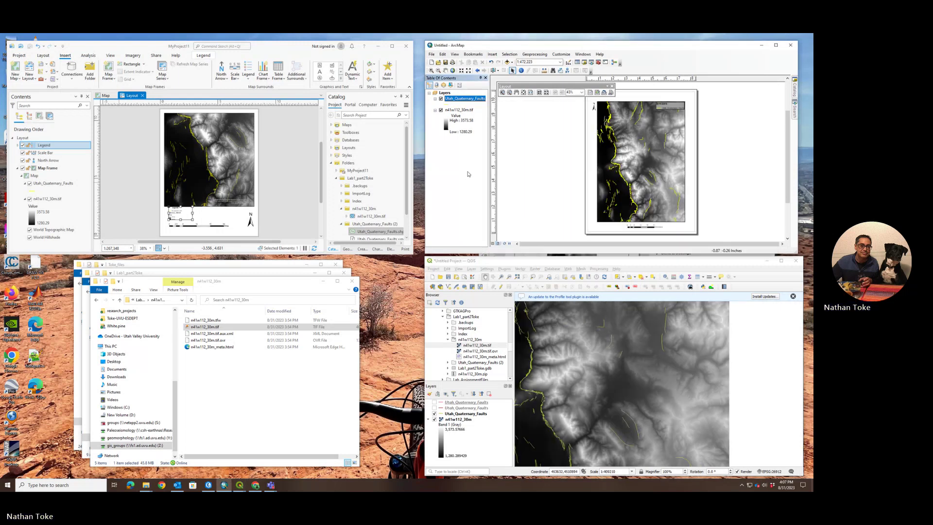
left_click_drag(598, 358, 646, 330)
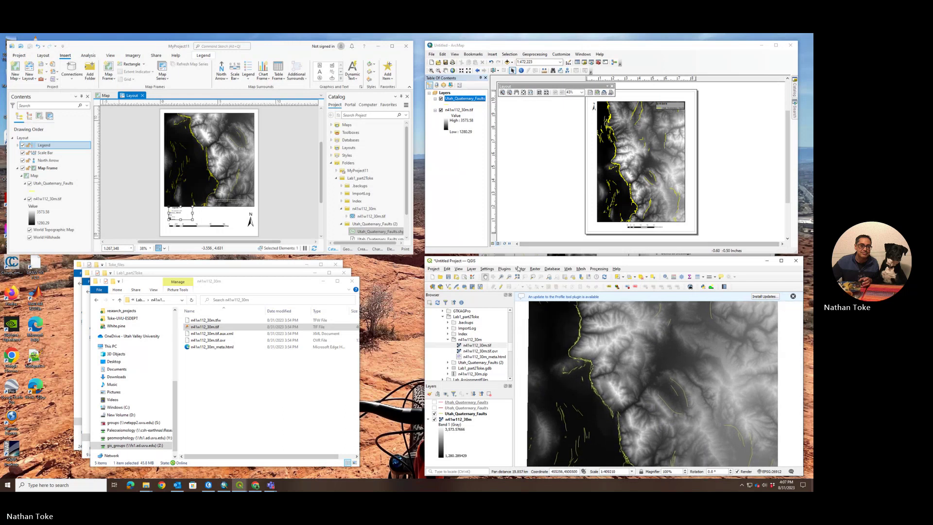
left_click_drag(531, 256, 534, 291)
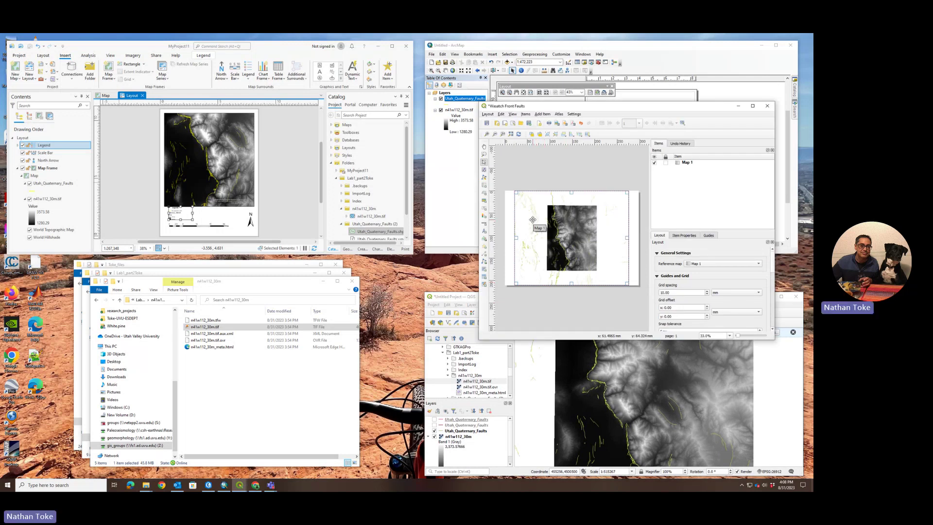
- Replace the map on the print layout with a smaller one, leaving wide margins around it on the page
key("Delete")
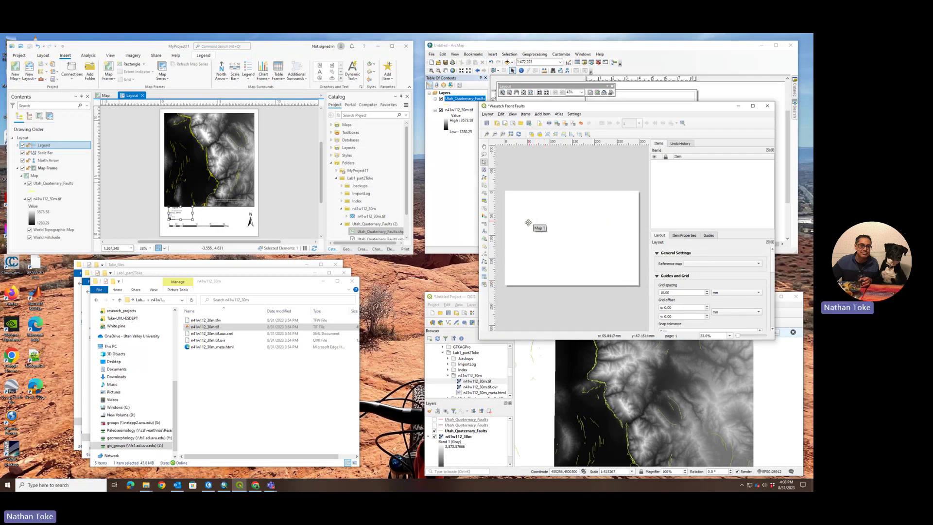
left_click(486, 186)
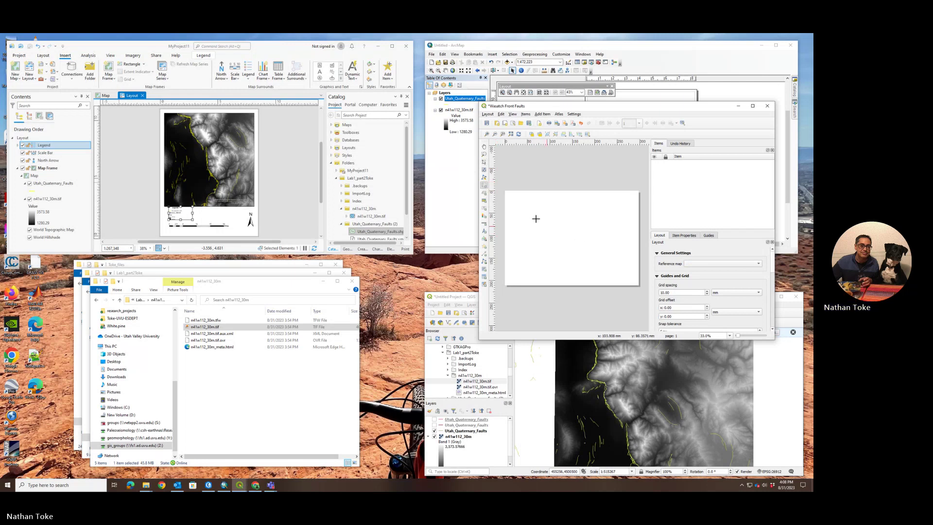
left_click_drag(527, 203, 620, 276)
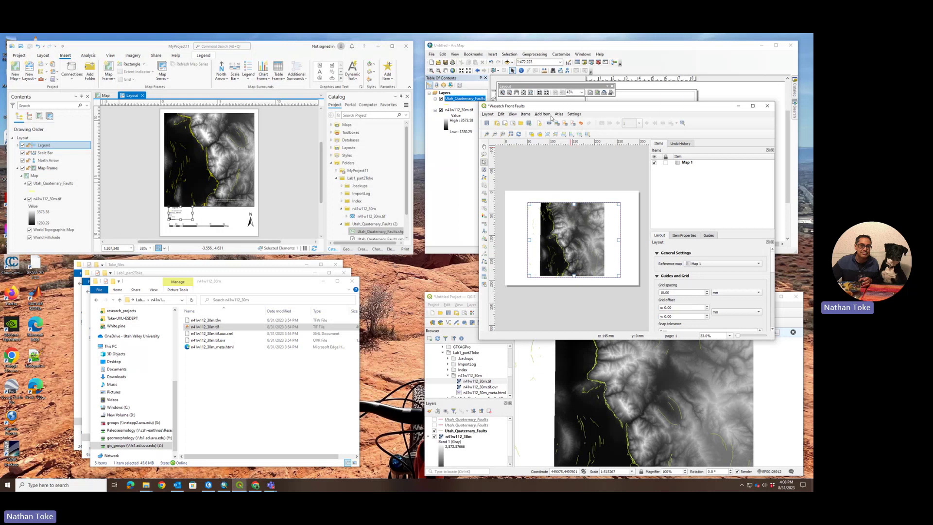
- Add a scale bar to the print layout in the page margin just below the map's lower-left corner
left_click(513, 114)
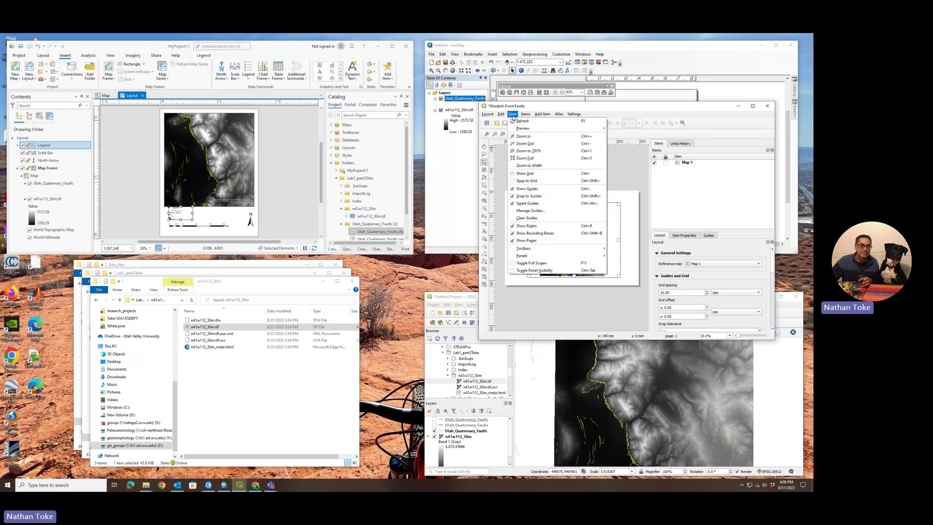
mouse_move(501, 118)
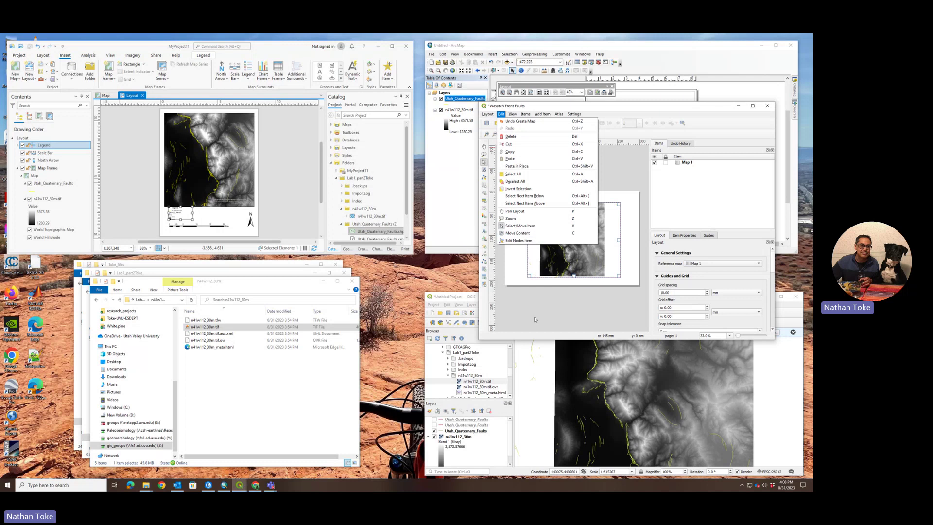
left_click(622, 164)
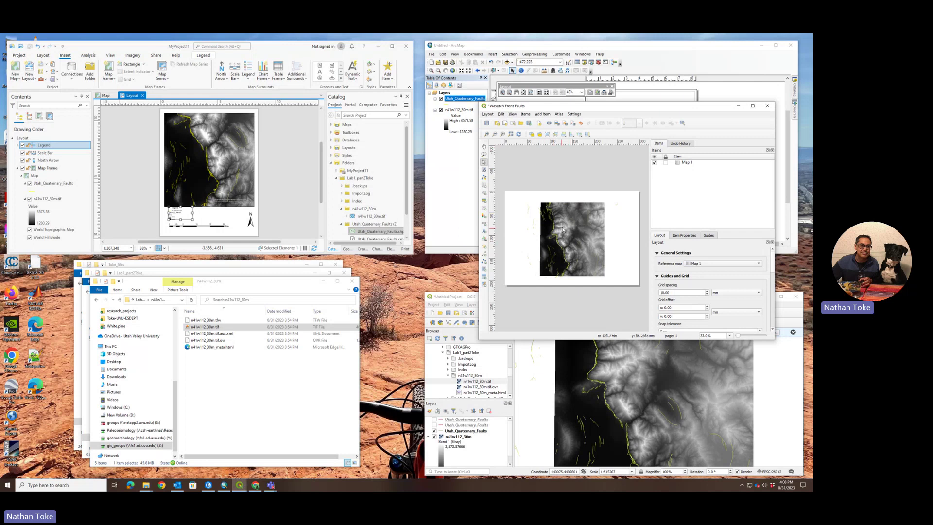
left_click(525, 115)
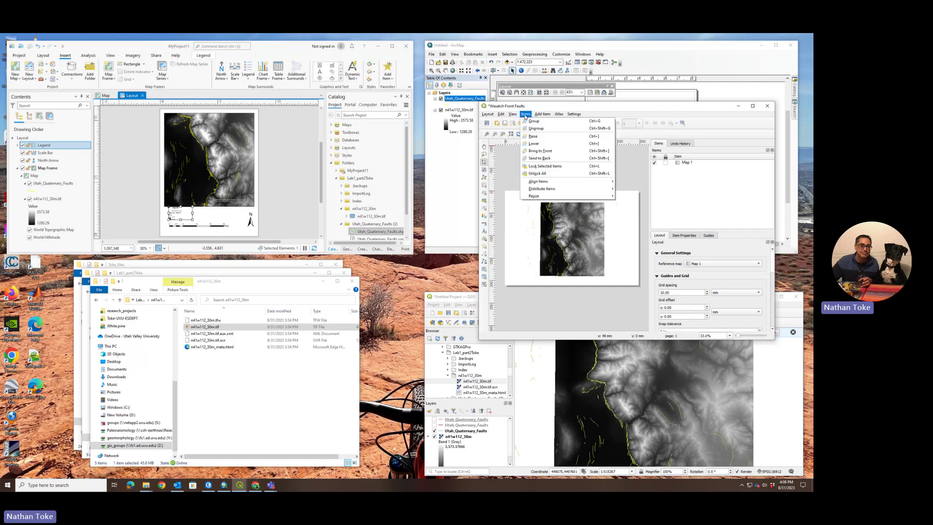
mouse_move(517, 114)
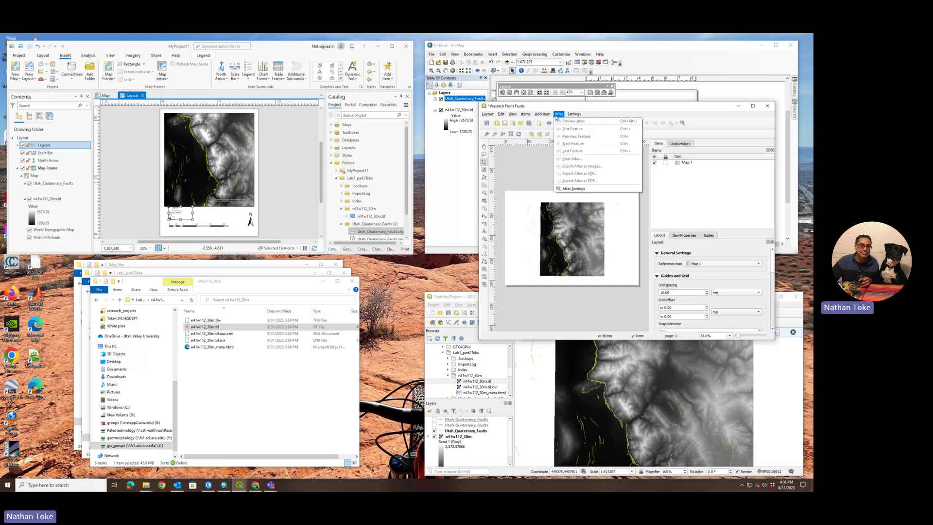
mouse_move(546, 116)
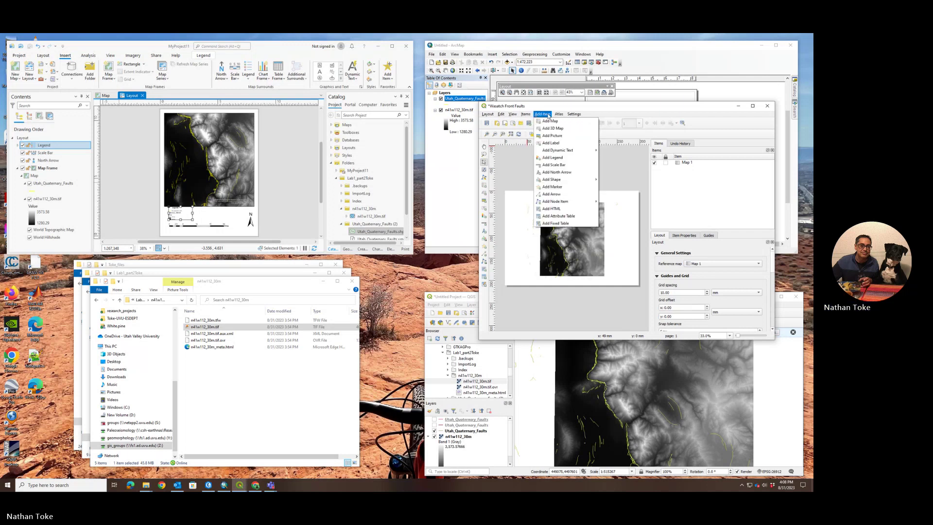
left_click(550, 167)
left_click_drag(530, 281, 594, 282)
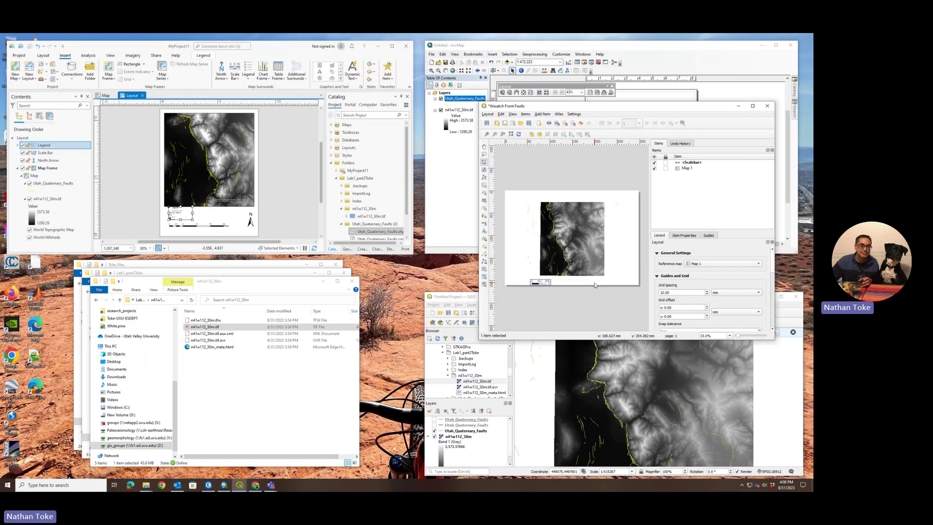
- Add a north arrow to the print layout in the page margin beside the map's upper-right corner
left_click(543, 113)
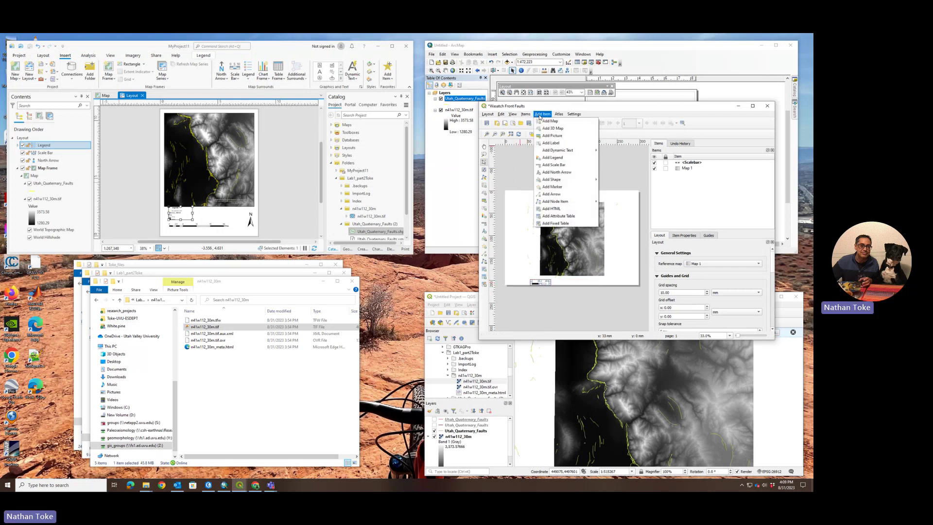
left_click(556, 172)
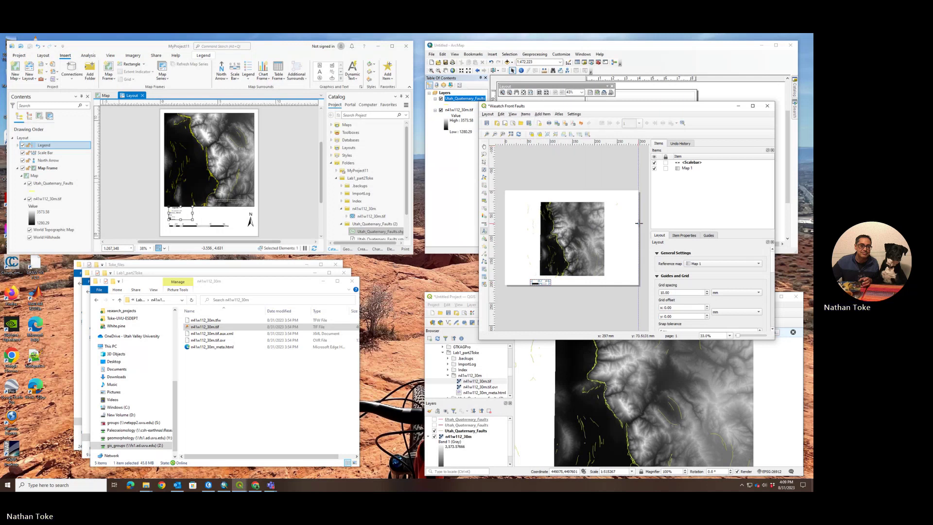
mouse_move(617, 209)
left_mouse_down()
mouse_move(626, 229)
mouse_move(623, 194)
left_mouse_up()
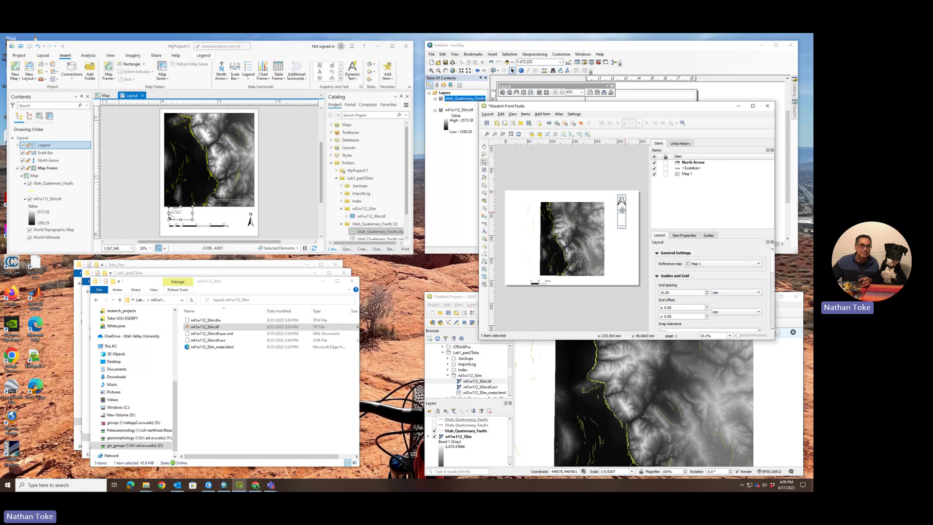
left_click(632, 225)
left_click(551, 282)
left_click_drag(552, 282, 555, 281)
left_click(579, 290)
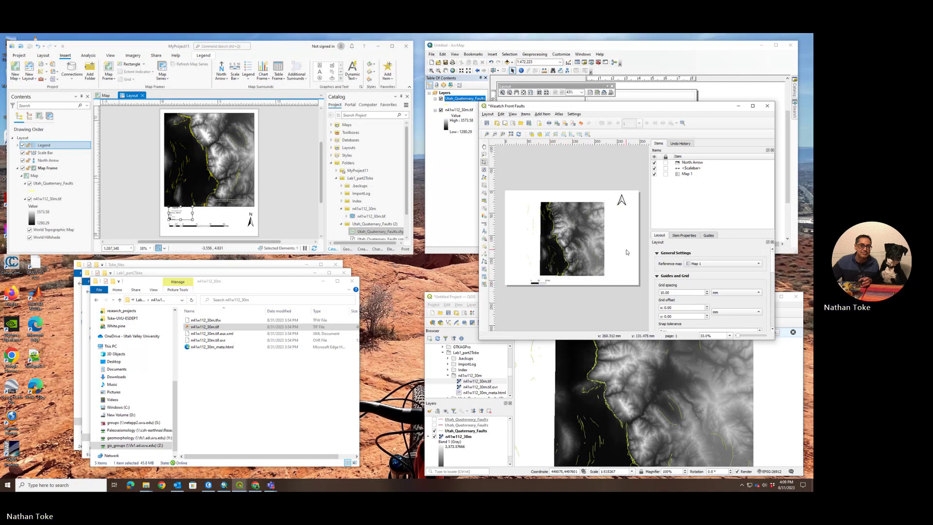
- Add a legend to the page margin beside the map's lower-right part, and place the print layout window clear of ArcMap
left_click(543, 114)
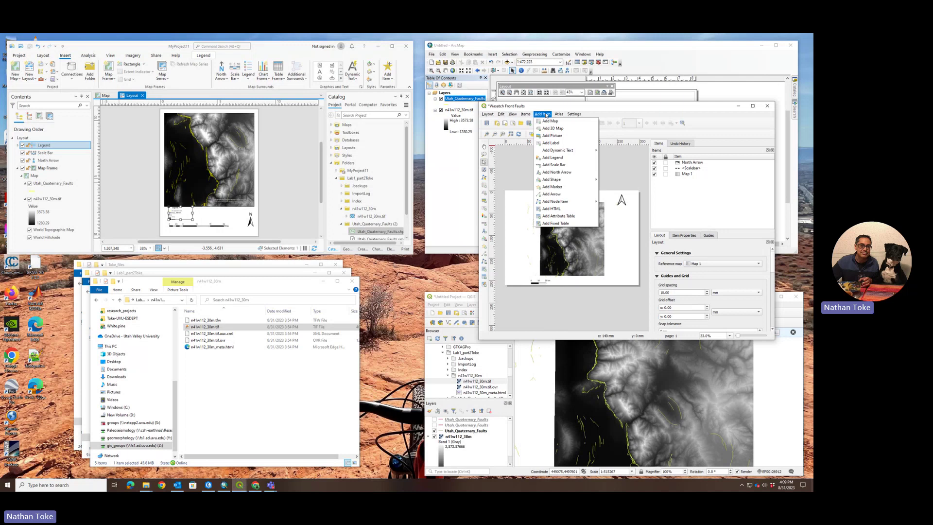
left_click(552, 158)
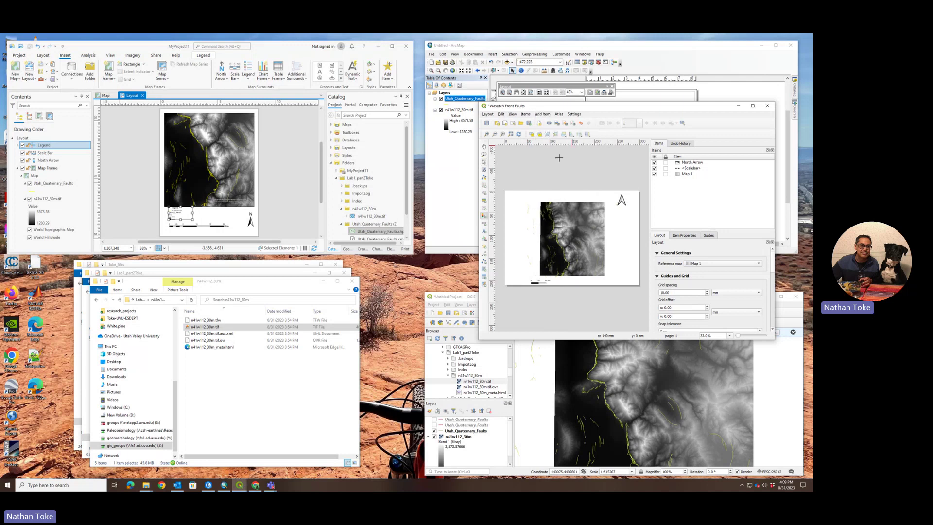
left_click(613, 240)
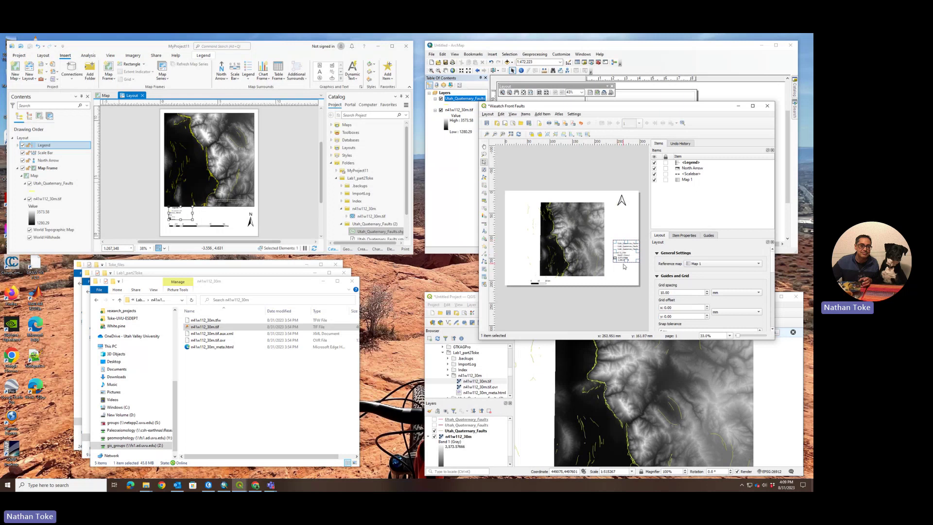
left_click_drag(626, 266, 621, 267)
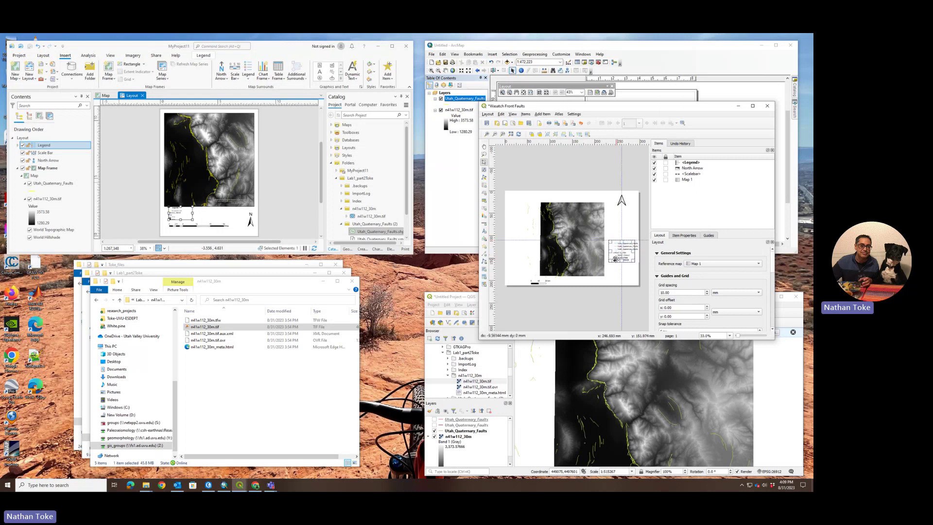
left_click(621, 294)
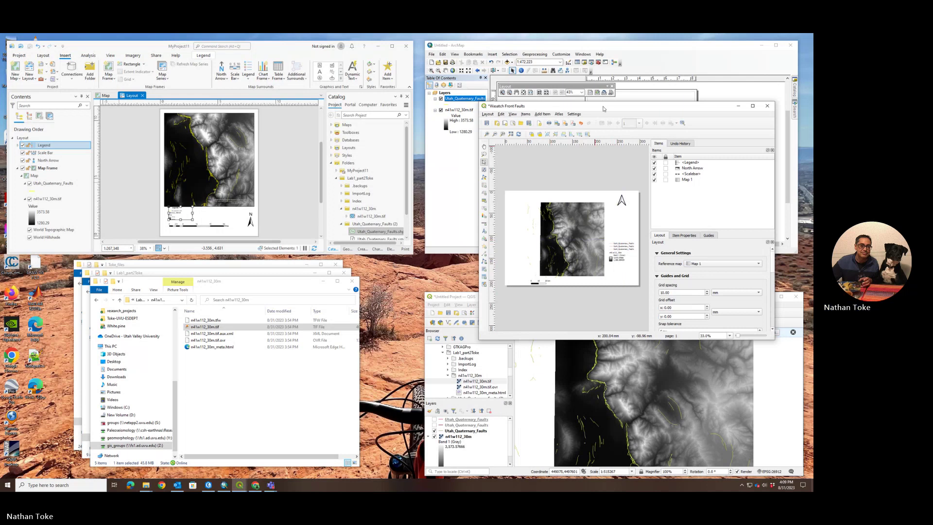
left_click_drag(604, 106, 591, 261)
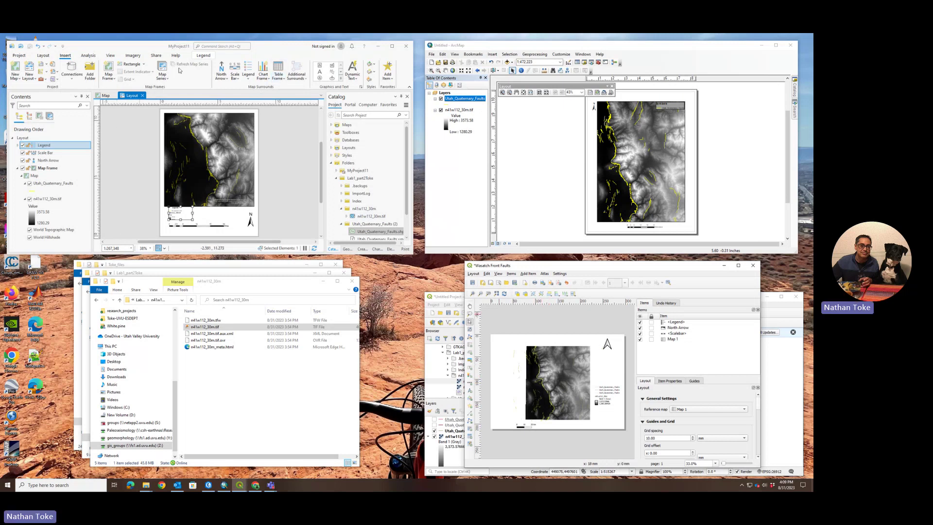
- Switch to ArcGIS Pro and set up a layout export with the Flattened PDF preset
left_click(156, 56)
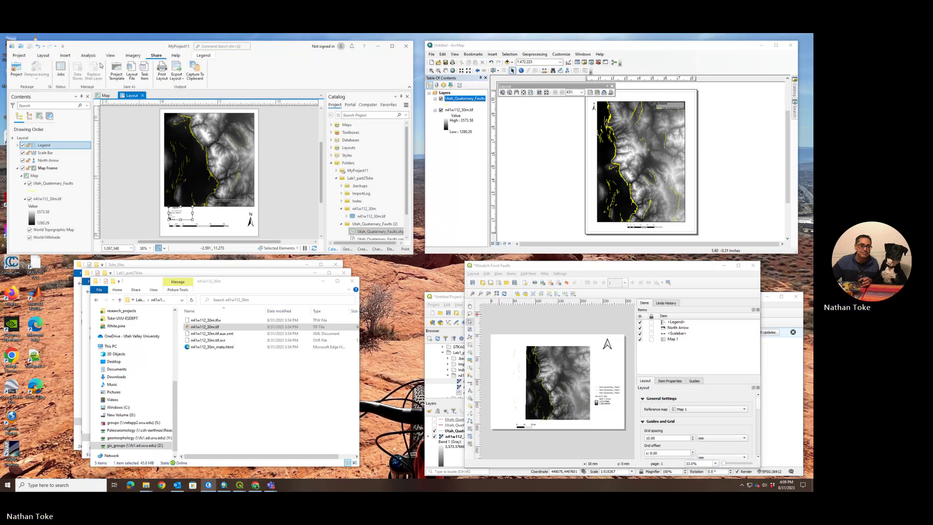
left_click(172, 77)
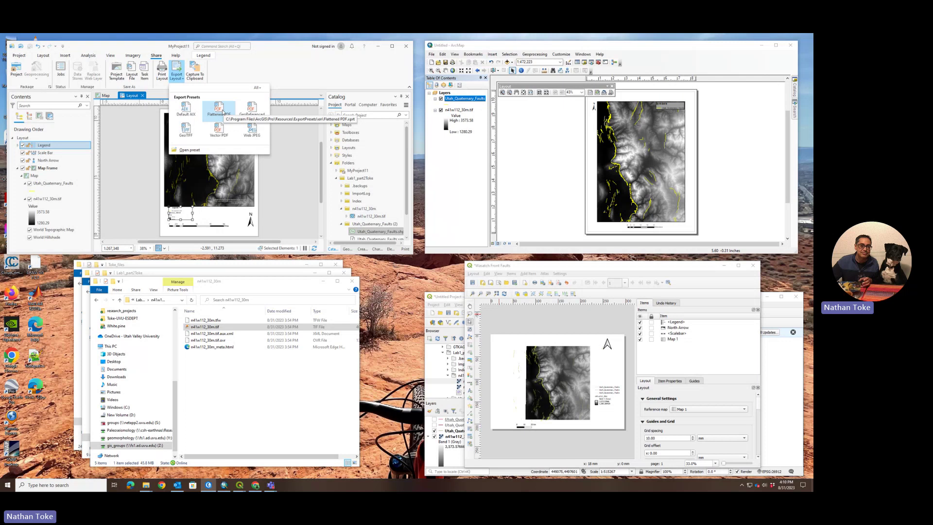
left_click(220, 109)
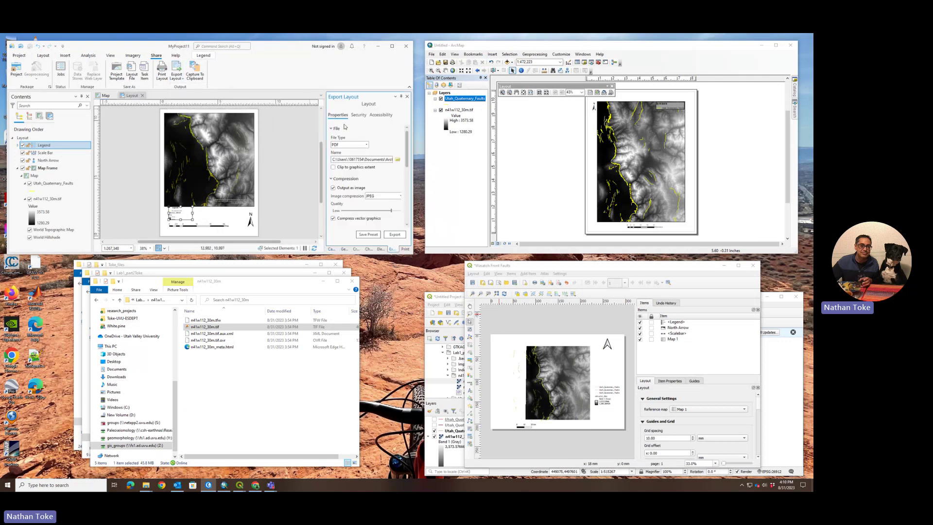
- Browse the export destination to the Lab 1 part 2 folder inside the personal files folder of GEOG_3600_Fall2023 on drive Z
left_click(398, 161)
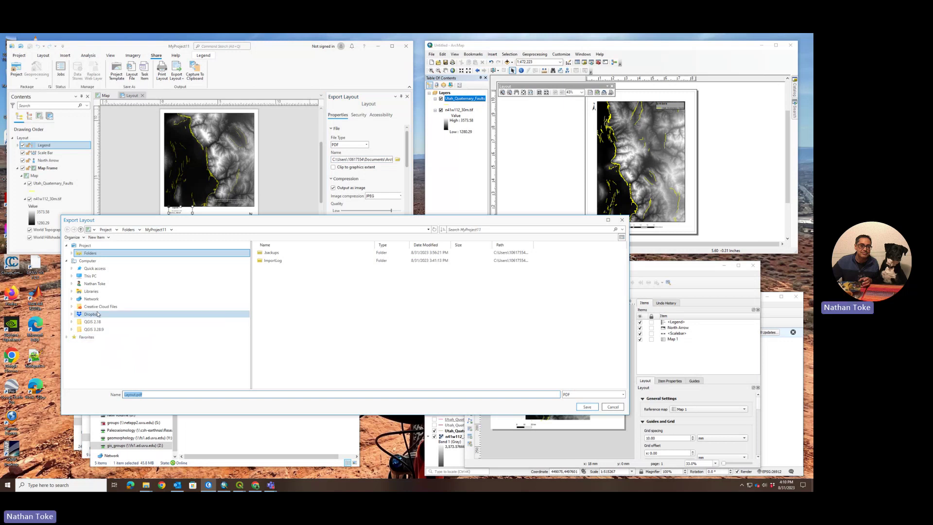
left_click(87, 276)
double_click(293, 346)
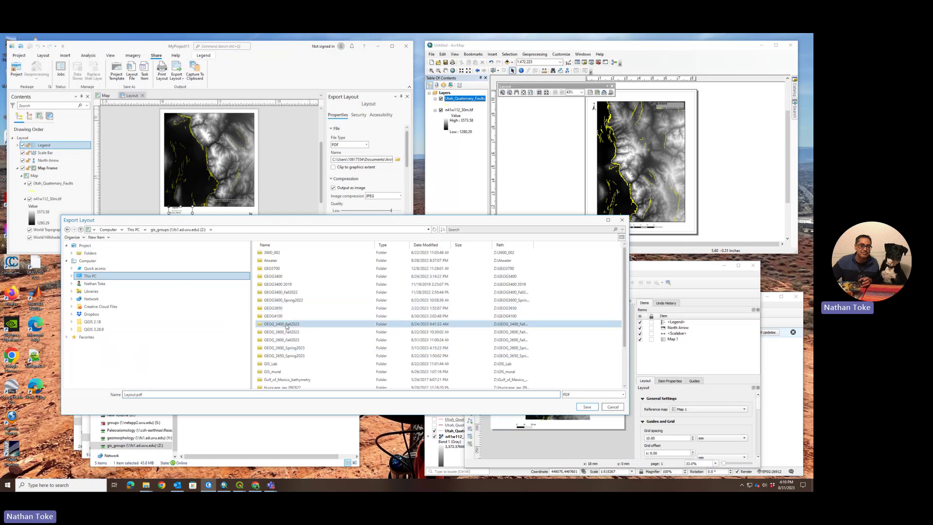
double_click(281, 339)
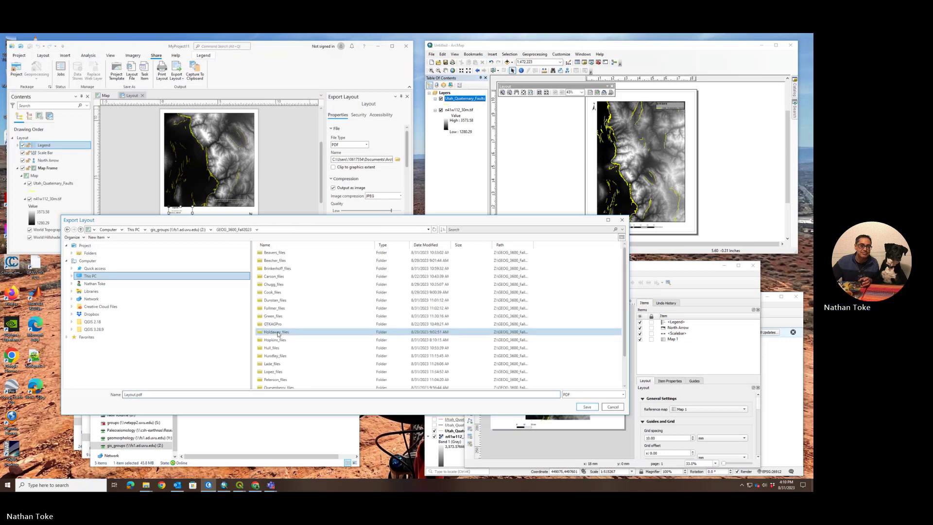
scroll(278, 335, "down", 2)
double_click(272, 358)
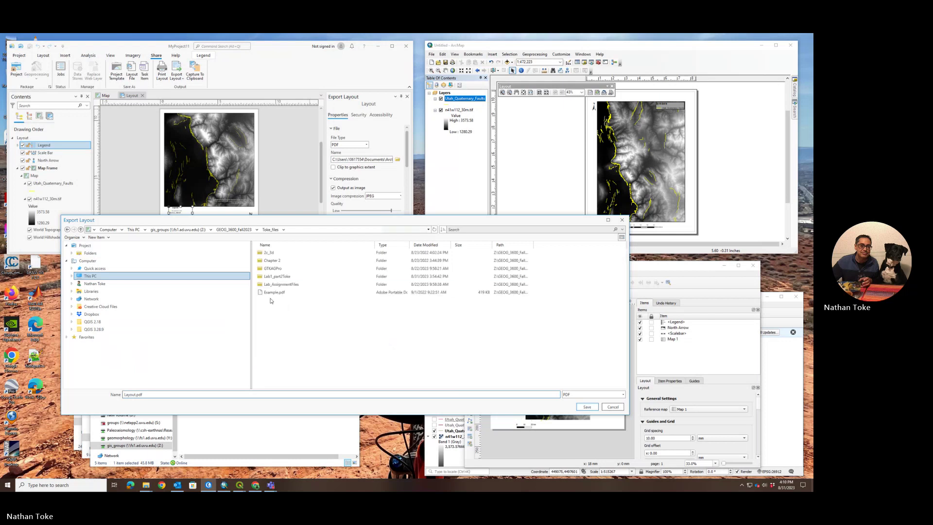
double_click(275, 276)
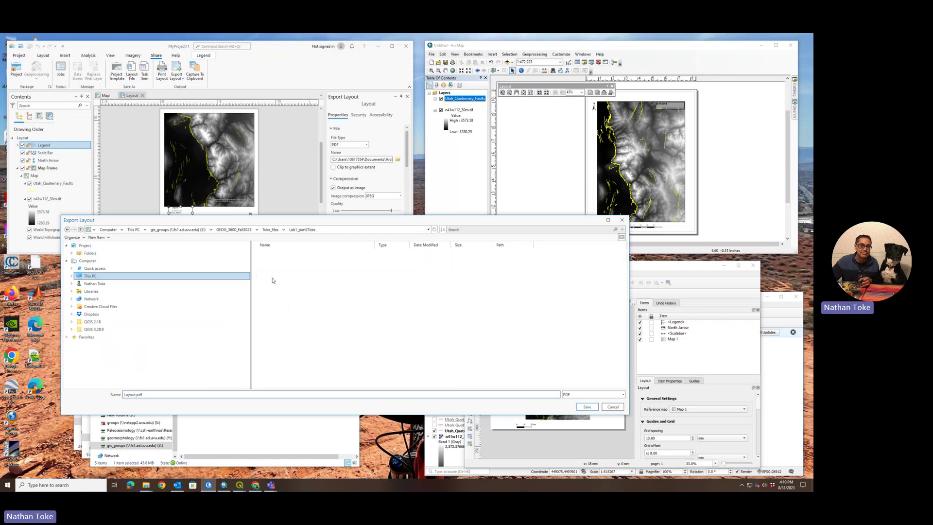
- Name the PDF with the author's surname followed by 1b_ArcProLayout, save that destination and export the layout
double_click(161, 394)
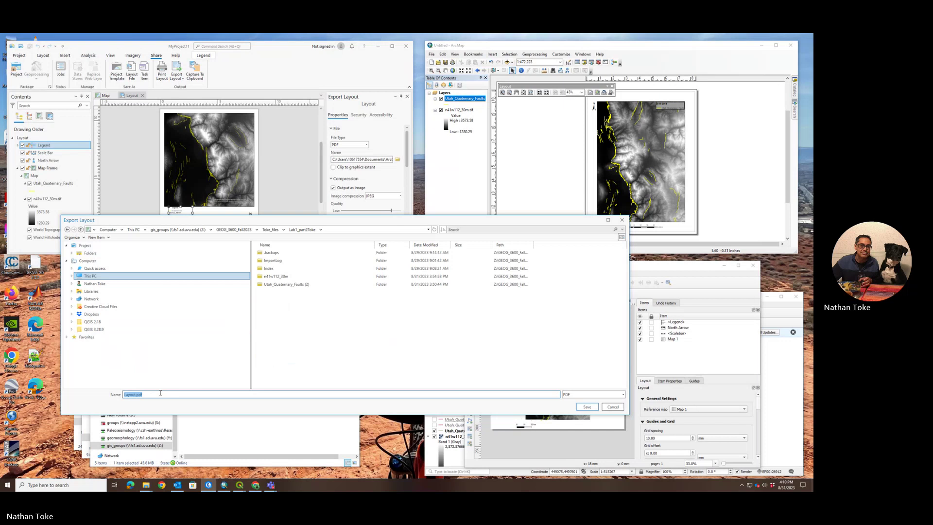
type("Layout")
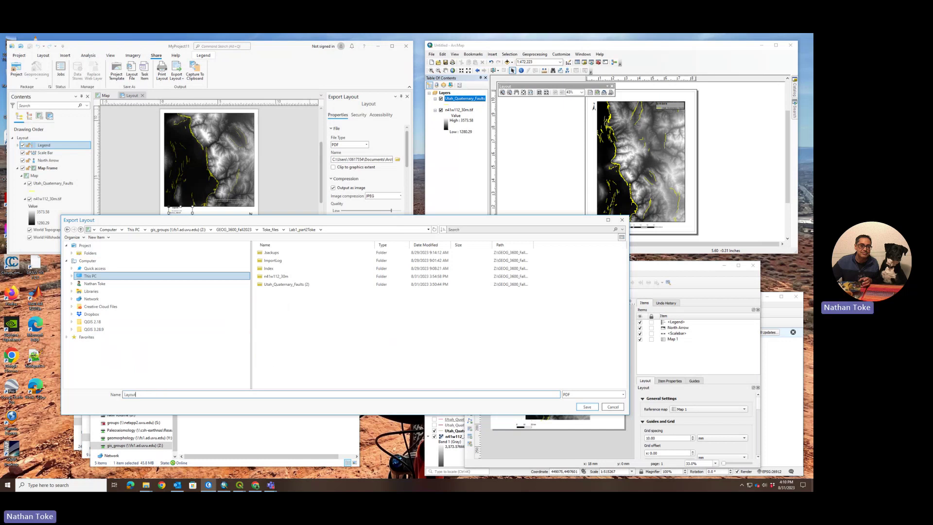
type("1b_ArcPro")
left_click_drag(135, 394, 163, 394)
left_click(587, 407)
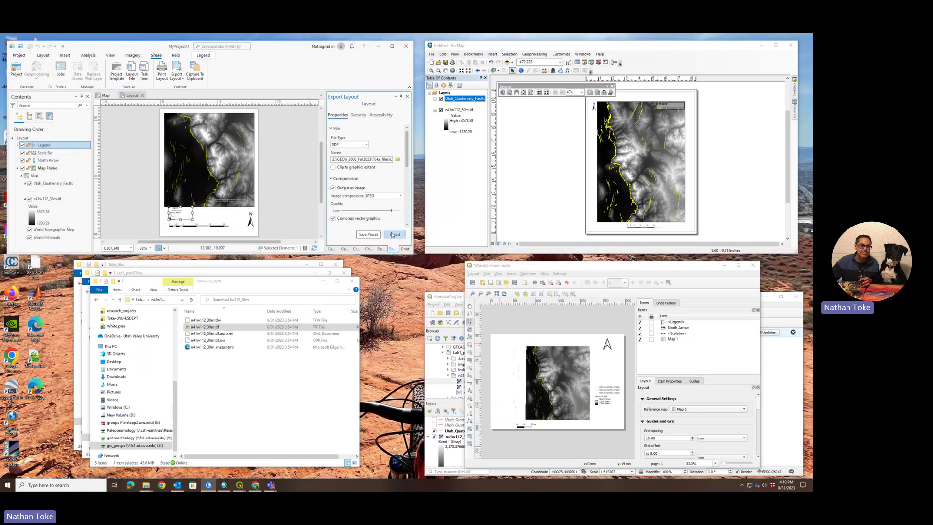
left_click(394, 234)
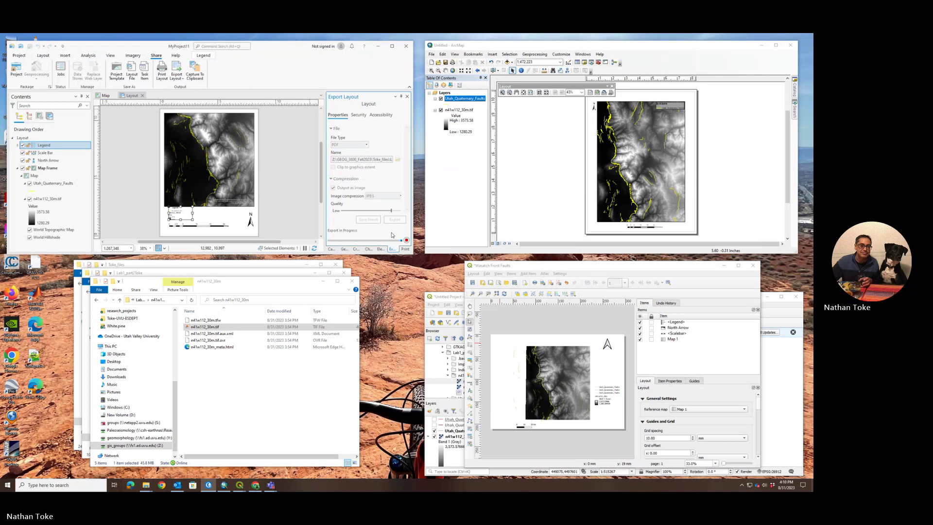
- Switch to File Explorer, open the Lab 1 part 2 folder and select the exported ArcGIS Pro layout PDF
left_click(142, 300)
left_click(142, 300)
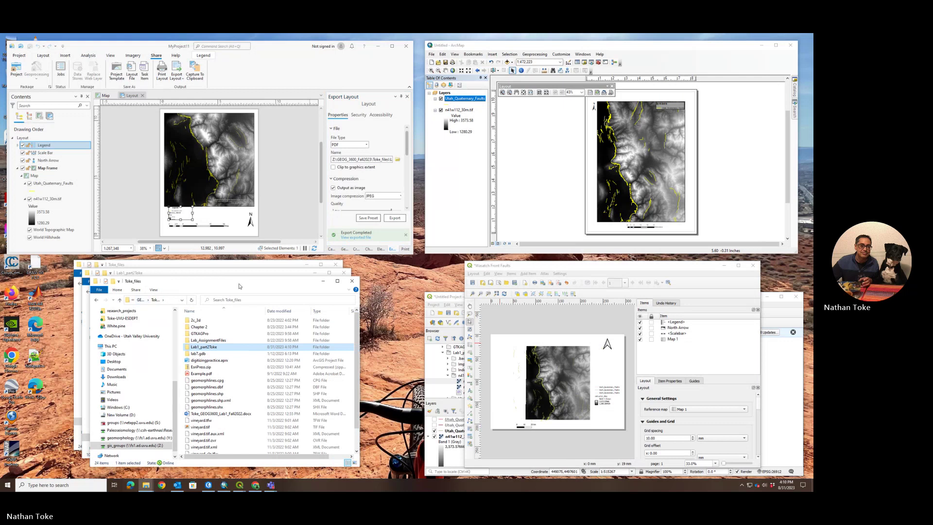
double_click(207, 348)
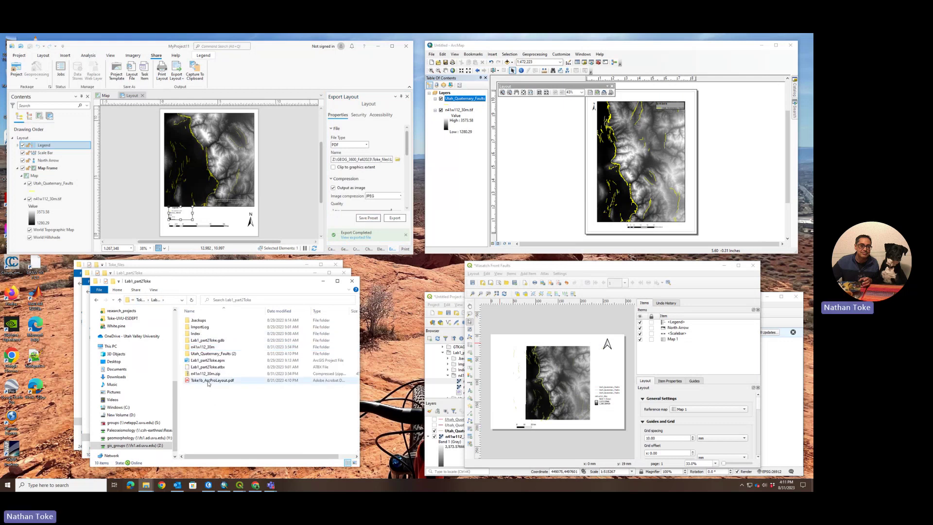
left_click(209, 382)
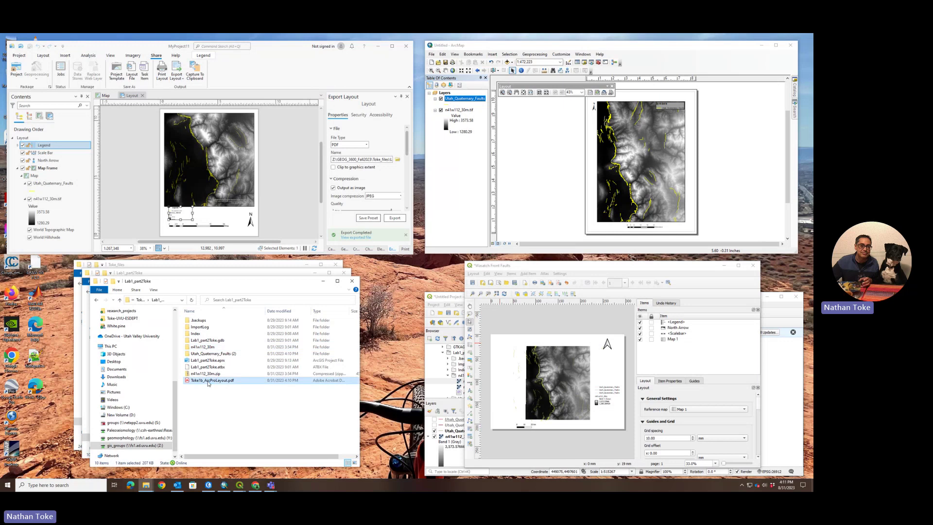
- Open the exported ArcGIS Pro layout PDF in Adobe Acrobat, inspect its map, legend and scale bar up close, and minimize the viewer
double_click(221, 381)
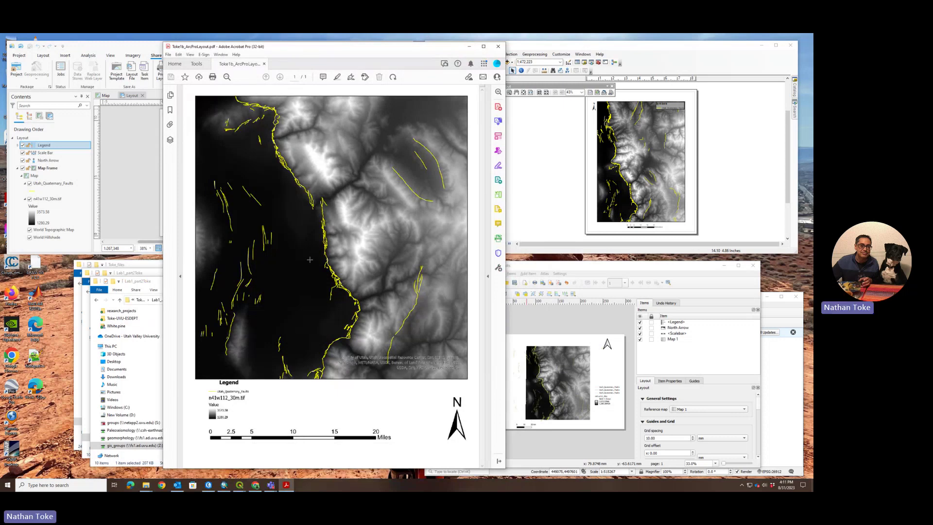
scroll(308, 366, "up", 4)
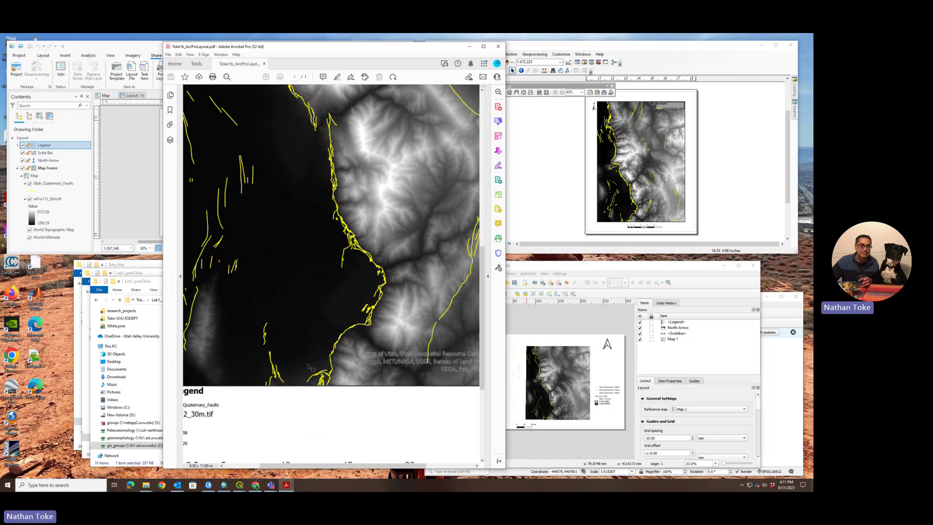
scroll(308, 366, "down", 3)
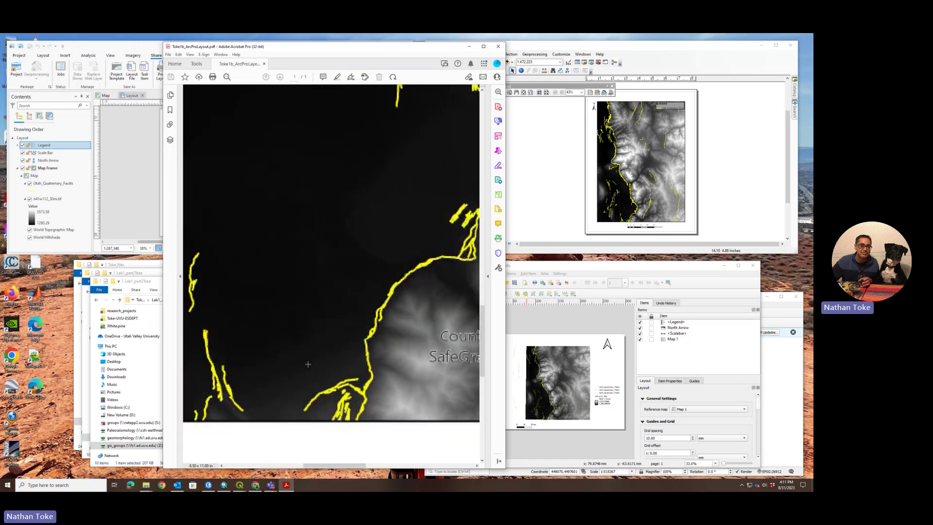
scroll(308, 366, "down", 3)
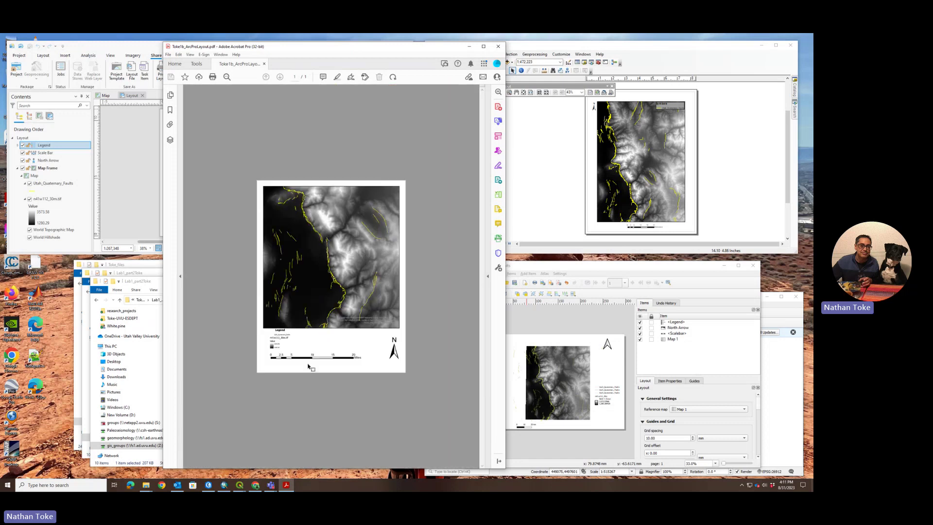
scroll(308, 366, "up", 4)
scroll(308, 366, "down", 3)
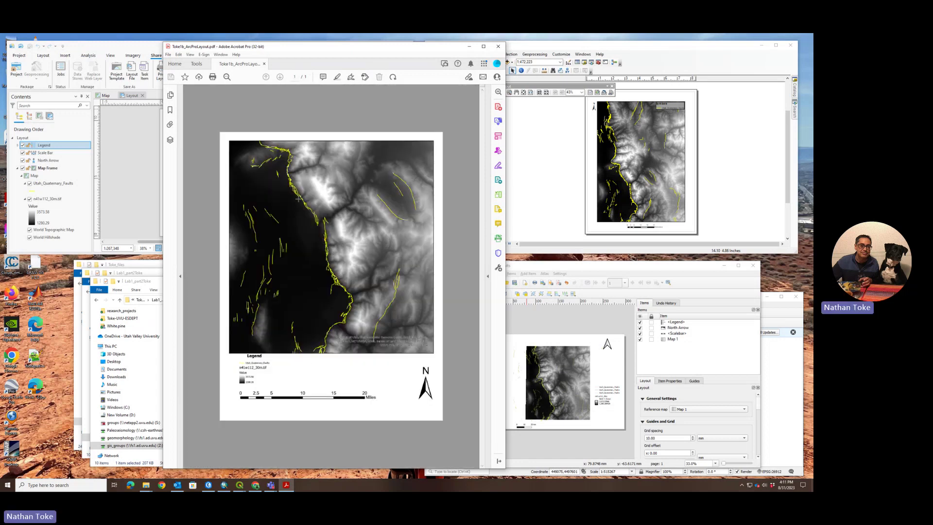
left_click(469, 46)
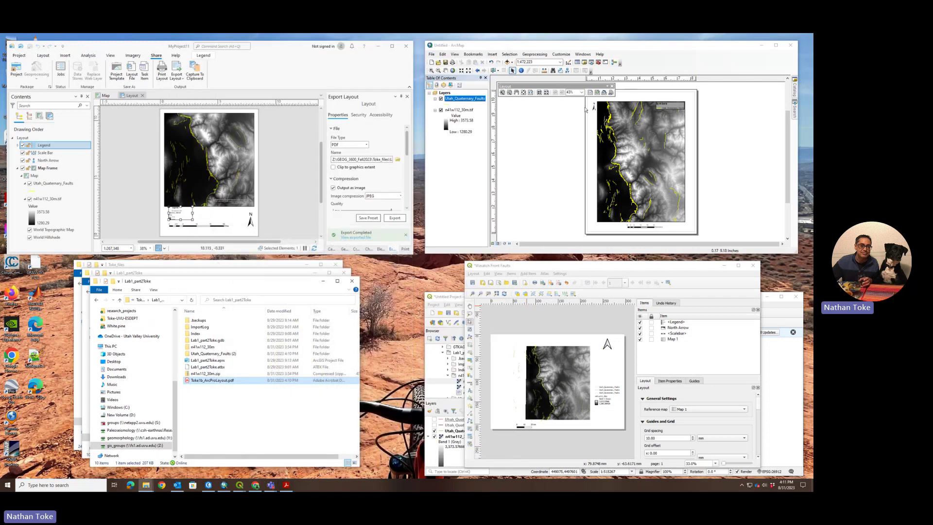
- Switch to ArcMap, close the floating Layout toolbar and set up a map export in PDF format
left_click(612, 87)
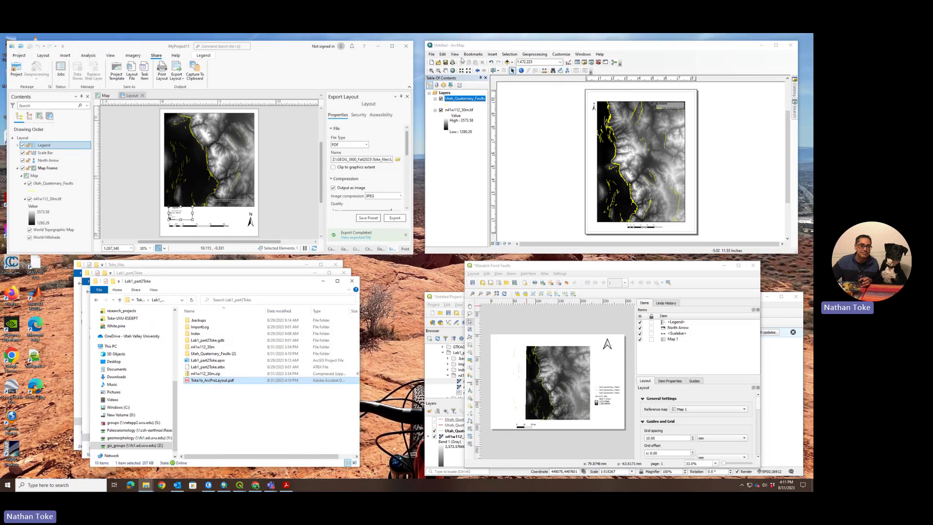
left_click(433, 54)
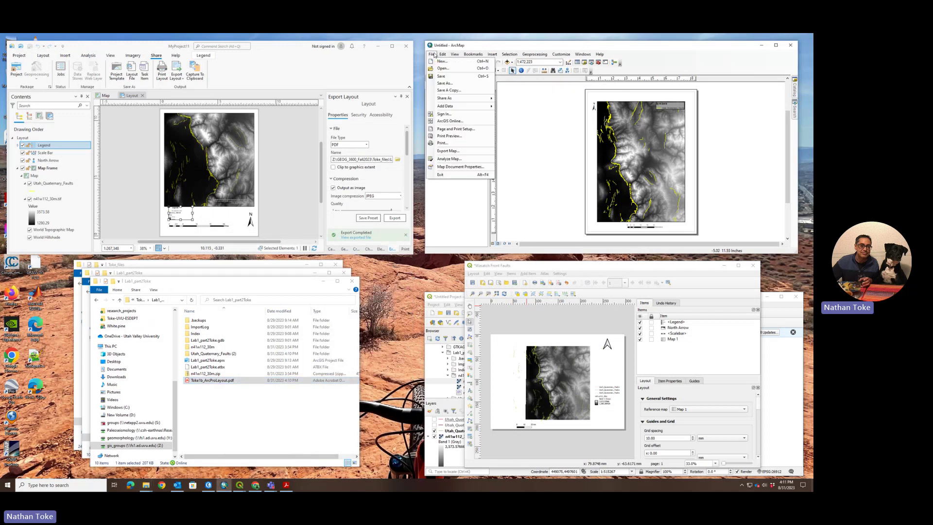
left_click(454, 152)
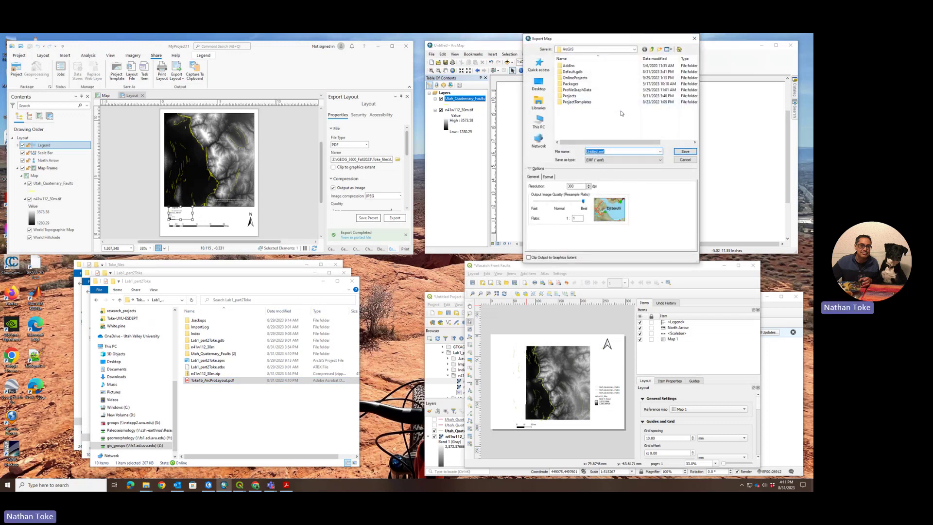
left_click(616, 160)
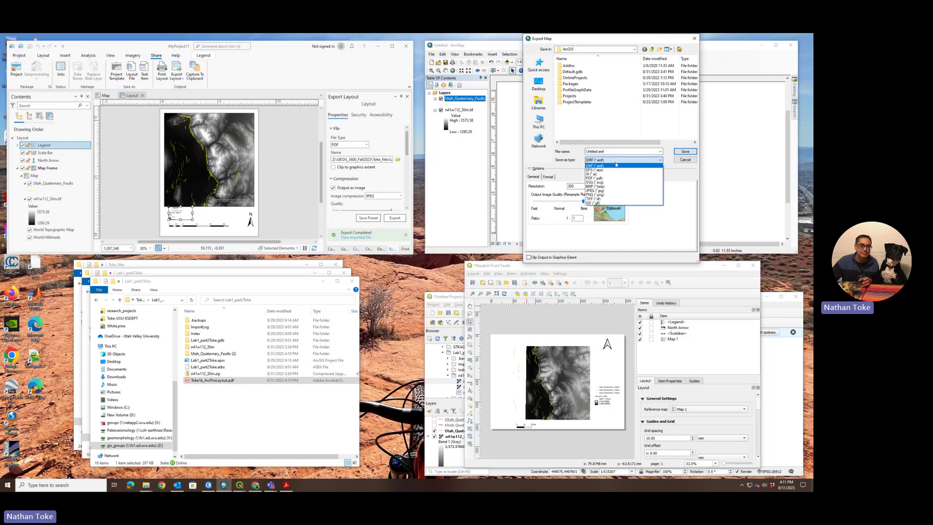
left_click(595, 179)
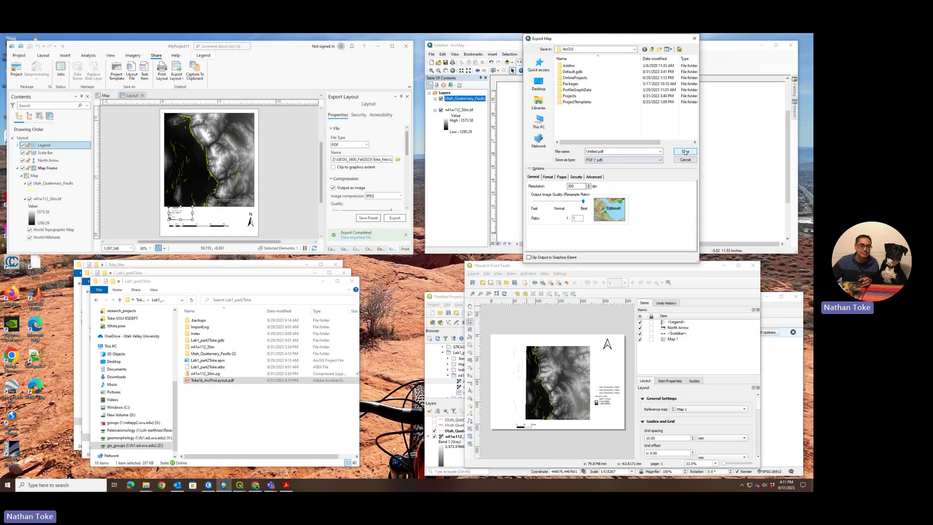
- Browse the map export destination to the Lab 1 part 2 folder inside the personal files folder of GEOG_3600_Fall2023 on drive Z
left_click(590, 49)
left_click(591, 162)
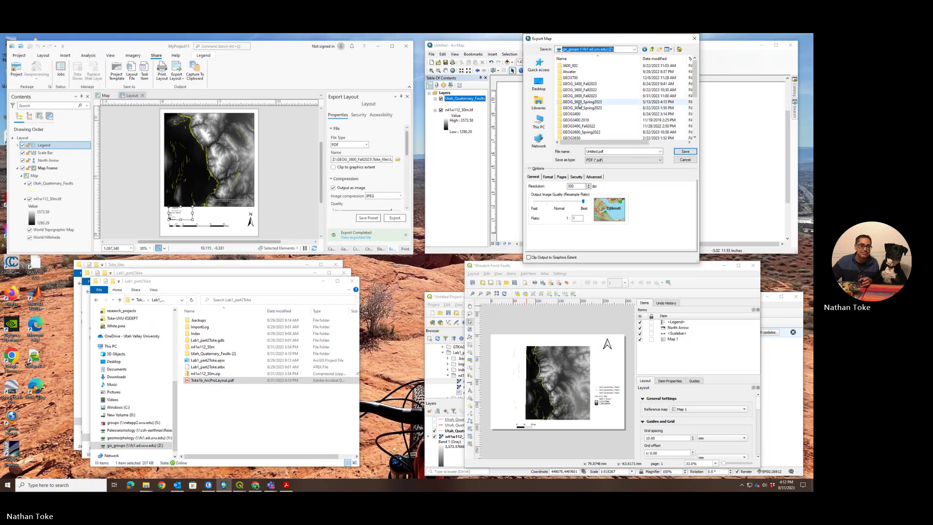
double_click(580, 95)
scroll(577, 121, "down", 3)
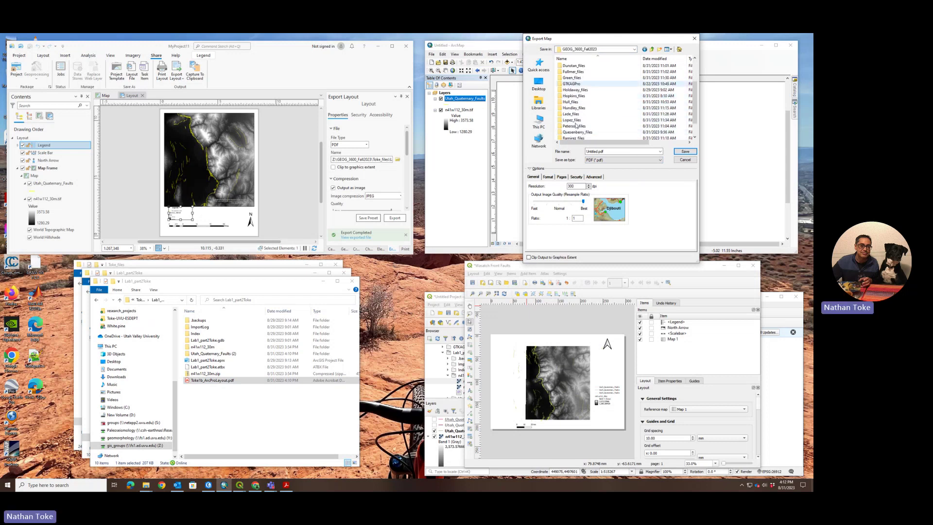
scroll(575, 122, "down", 2)
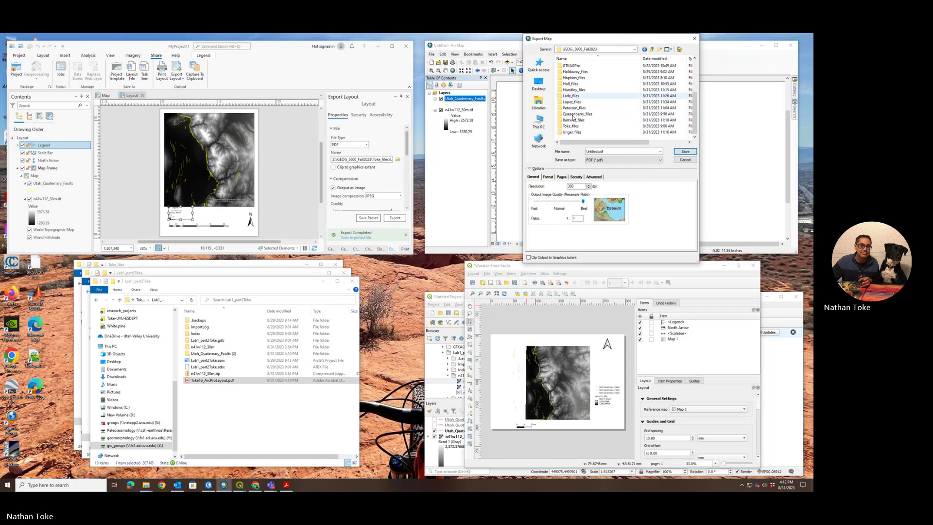
double_click(571, 126)
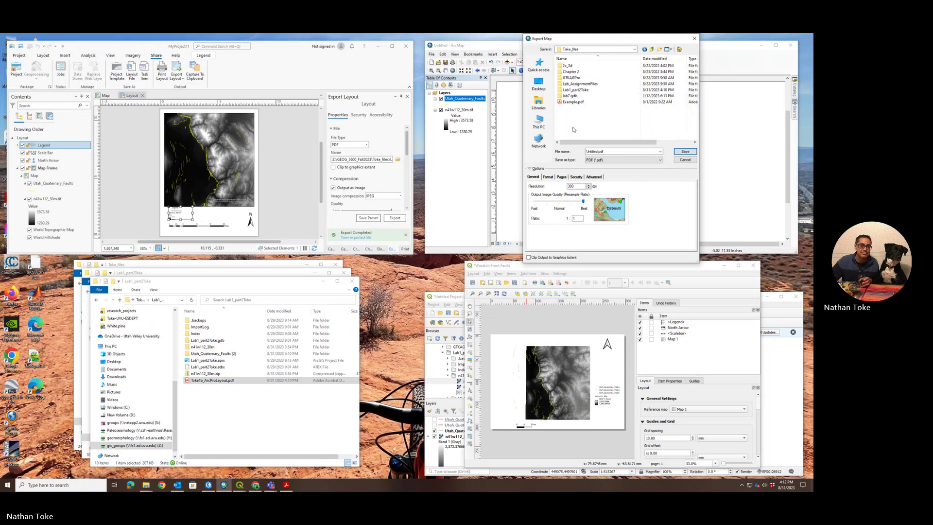
double_click(571, 89)
- Name the PDF with the author's surname followed by 1b_ArcMAPLayout, based on the existing PDF's name, and export the map
left_click(601, 151)
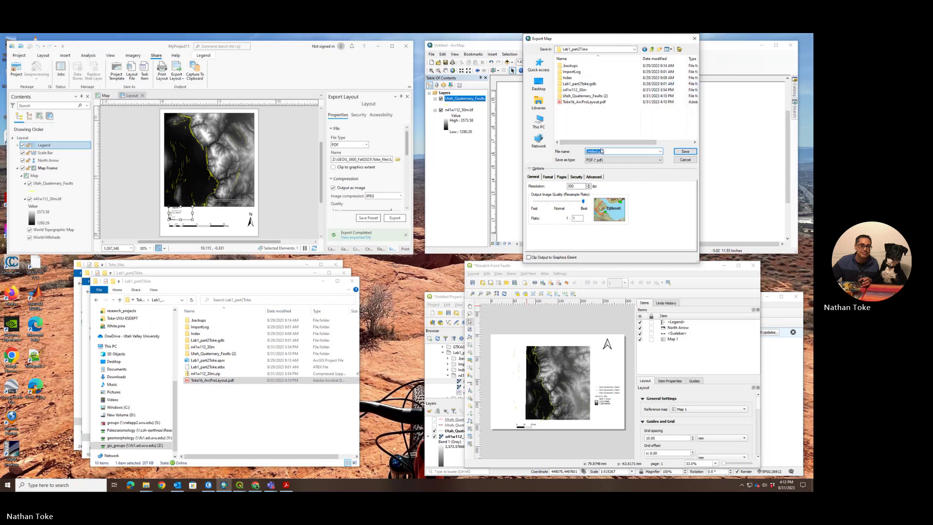
left_click(583, 102)
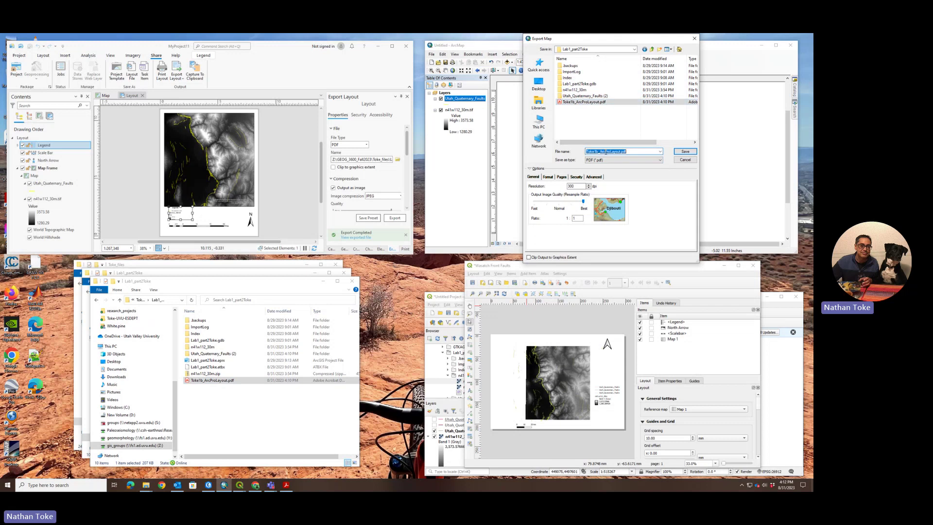
left_click(607, 152)
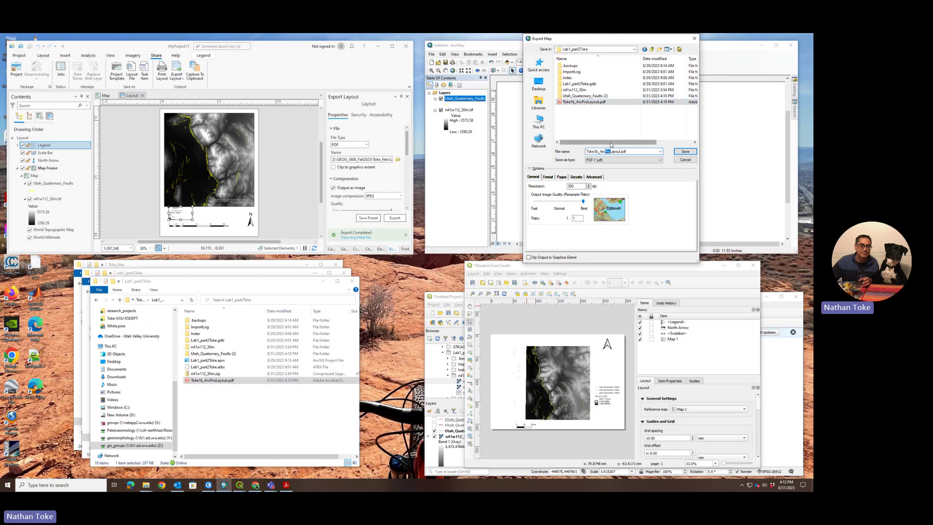
type("MAP")
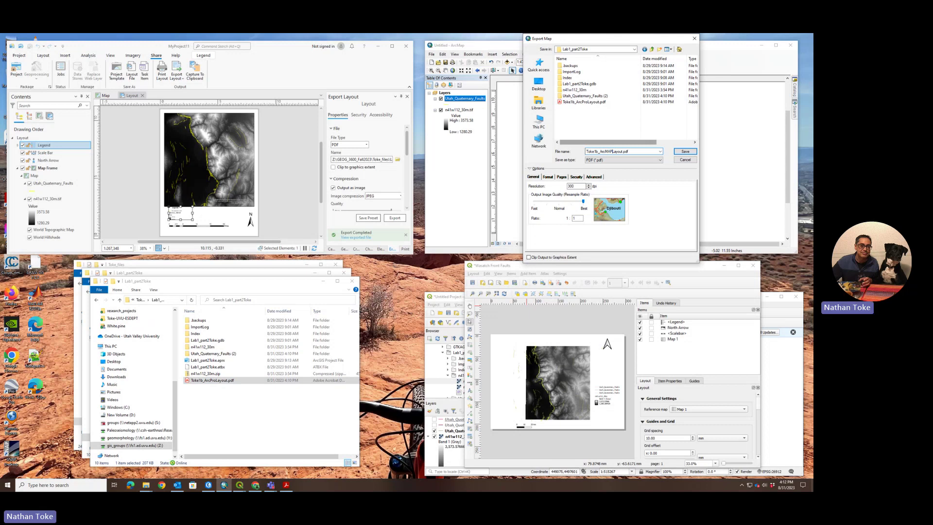
left_click(684, 152)
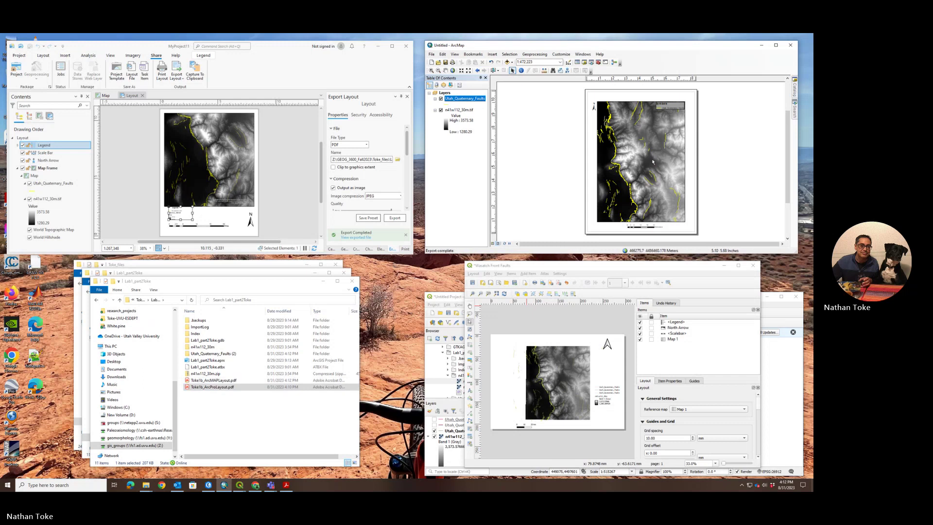
- Open the exported ArcMap layout PDF from File Explorer and compare it with the ArcGIS Pro layout PDF
left_click(219, 382)
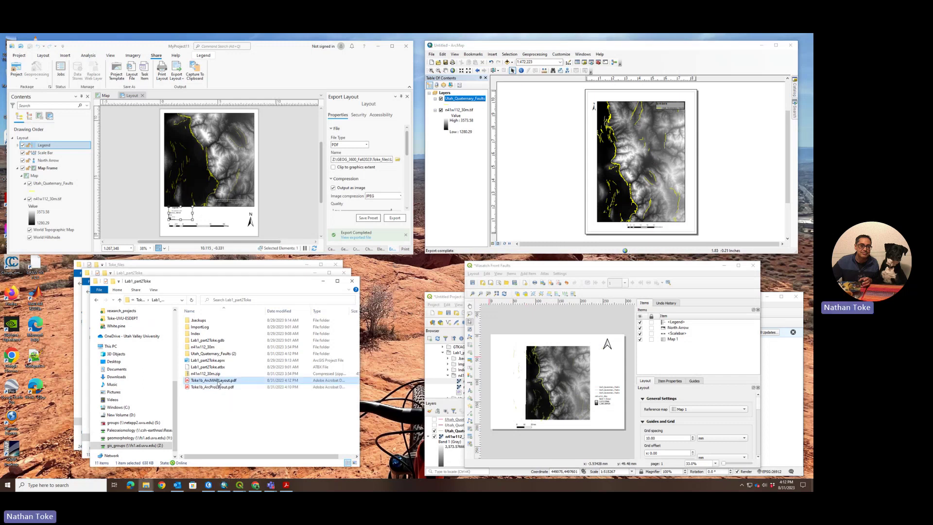
double_click(218, 382)
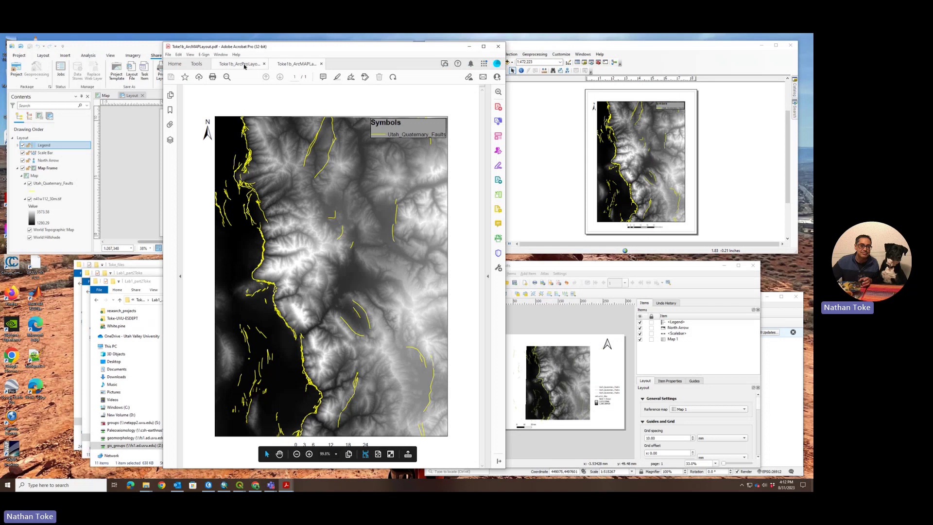
left_click(245, 65)
left_click(286, 65)
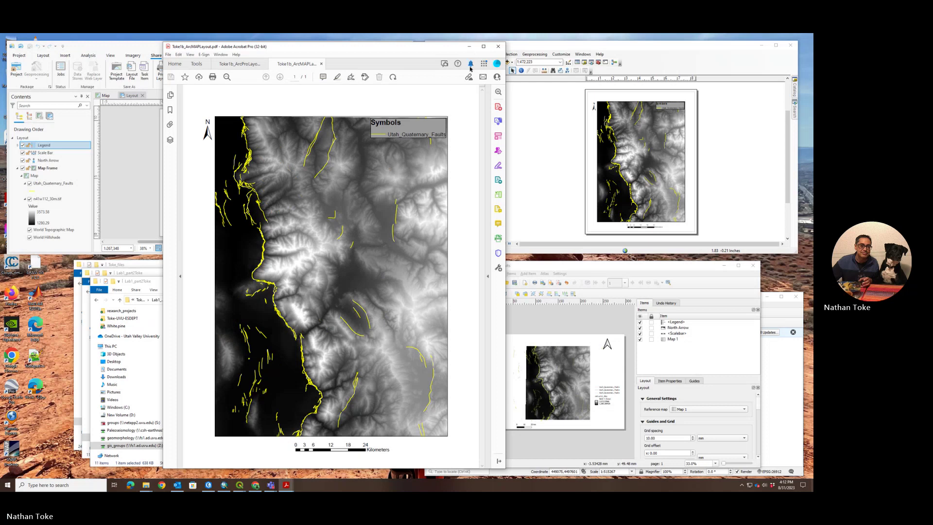
left_click(241, 64)
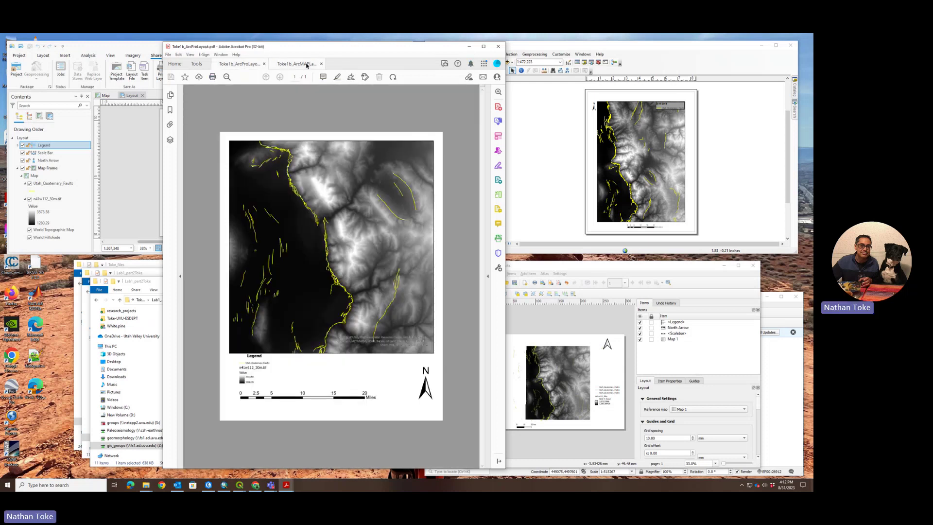
left_click(306, 65)
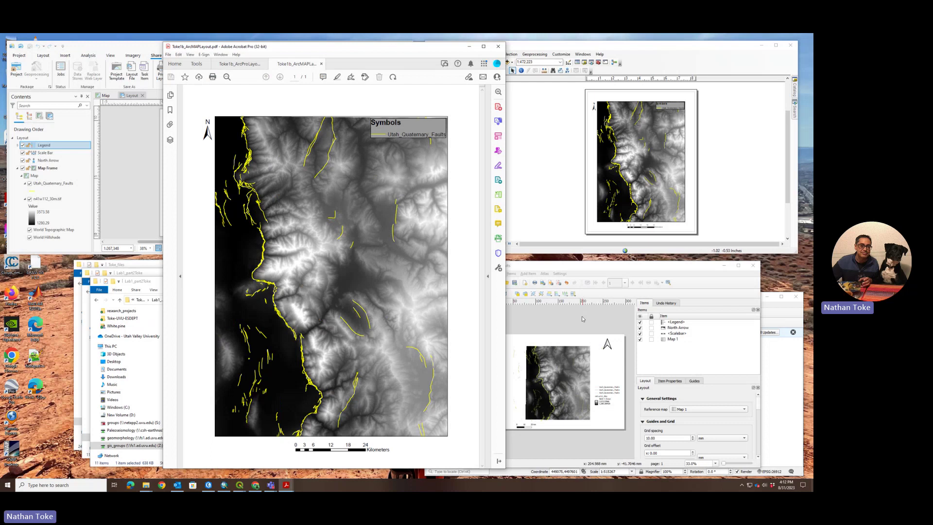
- Switch to the QGIS Wasatch Front Faults layout and start exporting it as PDF
left_click(557, 311)
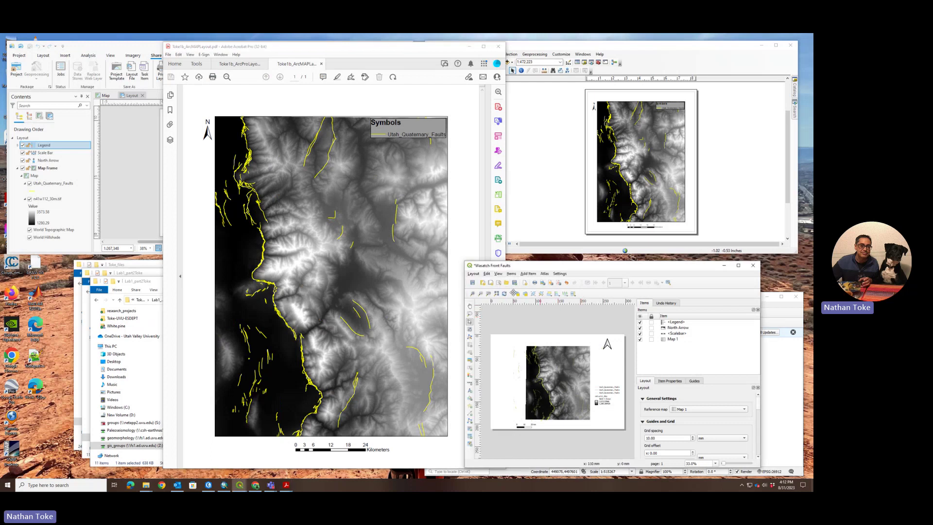
left_click(474, 275)
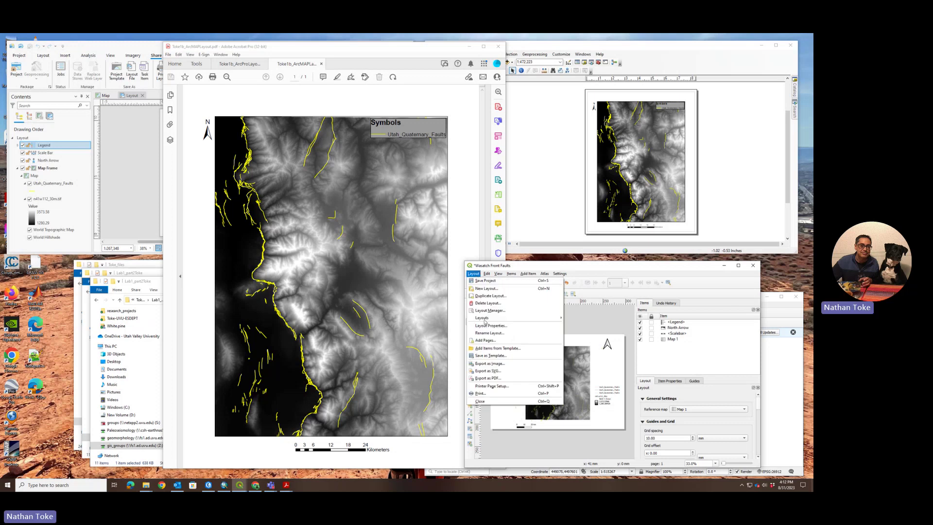
left_click(488, 378)
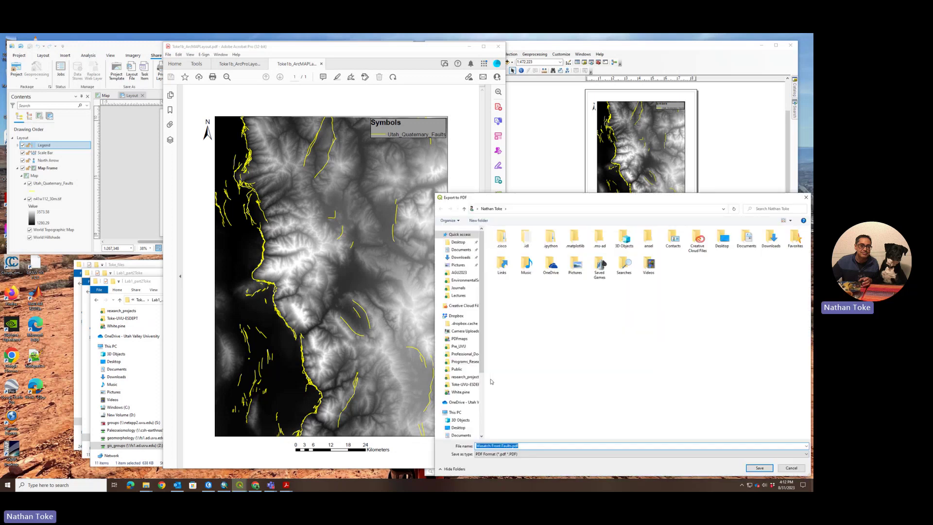
- Browse the QGIS export destination to the Lab 1 part 2 folder inside the personal files folder of GEOG_3600_Fall2023 on drive Z
left_click(466, 386)
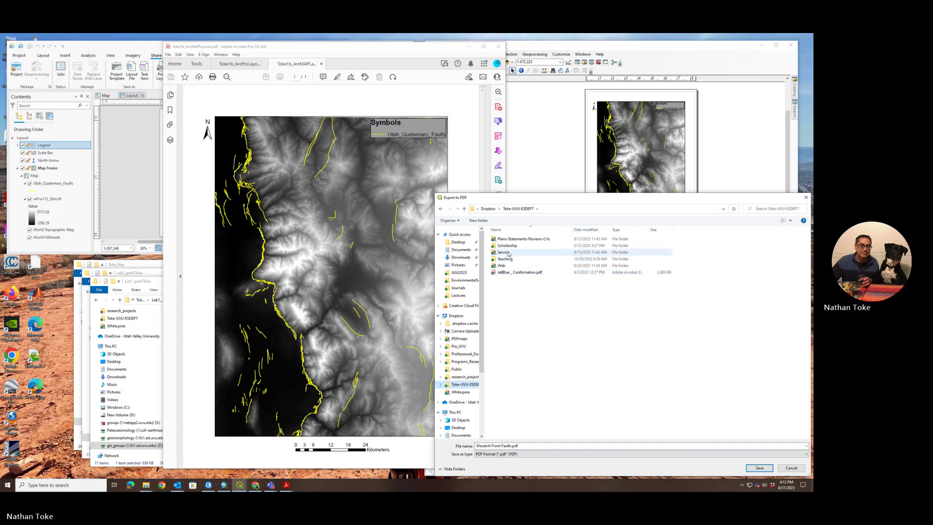
scroll(461, 432, "down", 2)
scroll(461, 432, "down", 3)
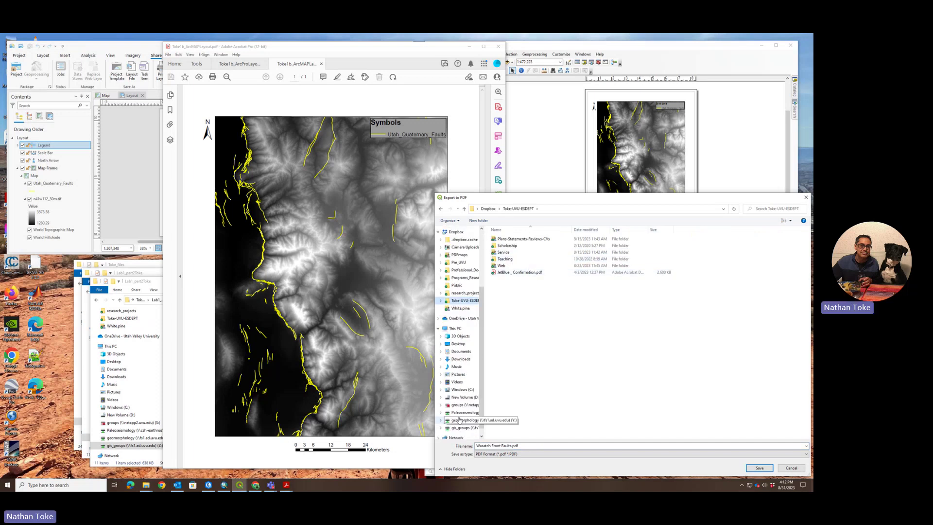
left_click(462, 428)
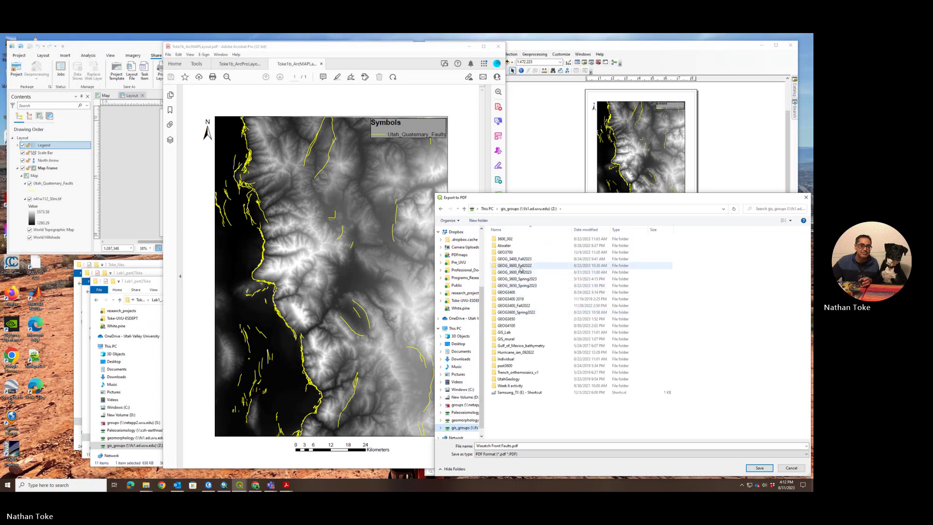
double_click(520, 273)
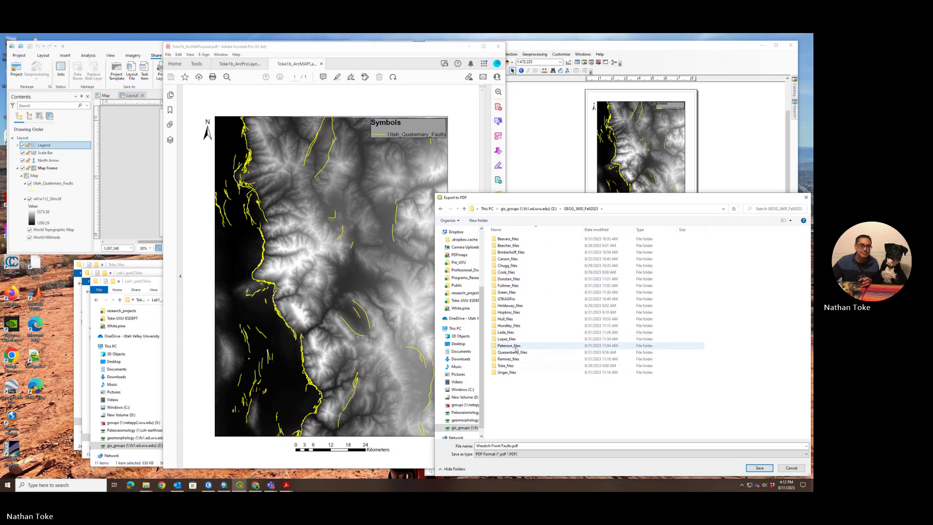
double_click(506, 366)
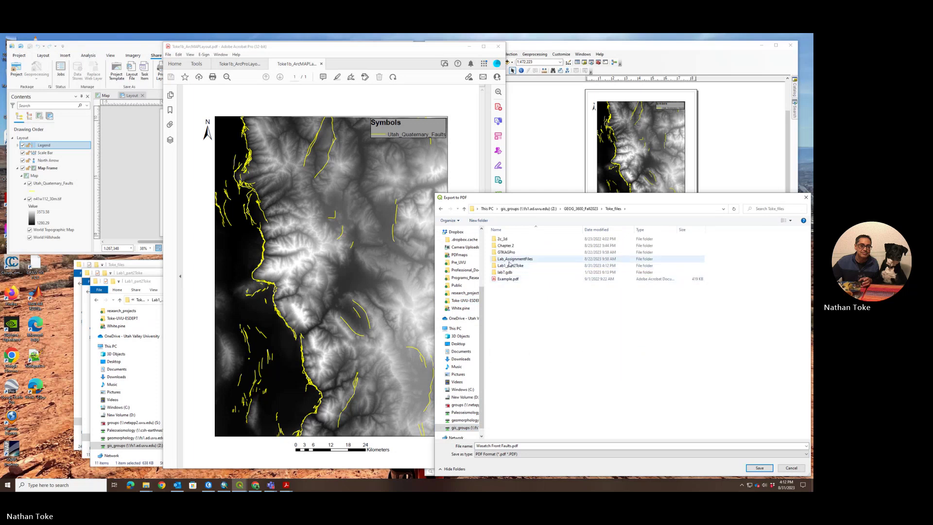
double_click(509, 266)
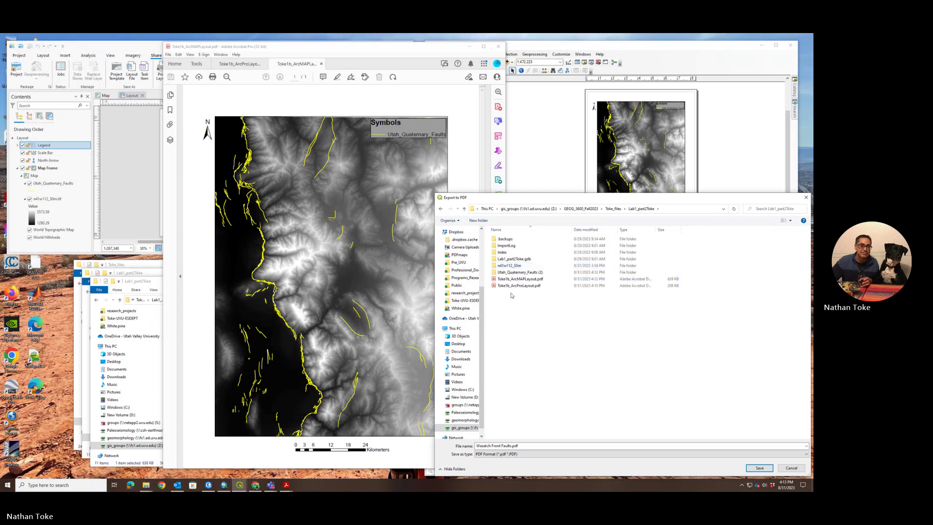
- Name the PDF with the author's surname followed by 1b_QGISLayout, based on the existing ArcGIS Pro PDF's name, and export with the default PDF options
left_click(527, 287)
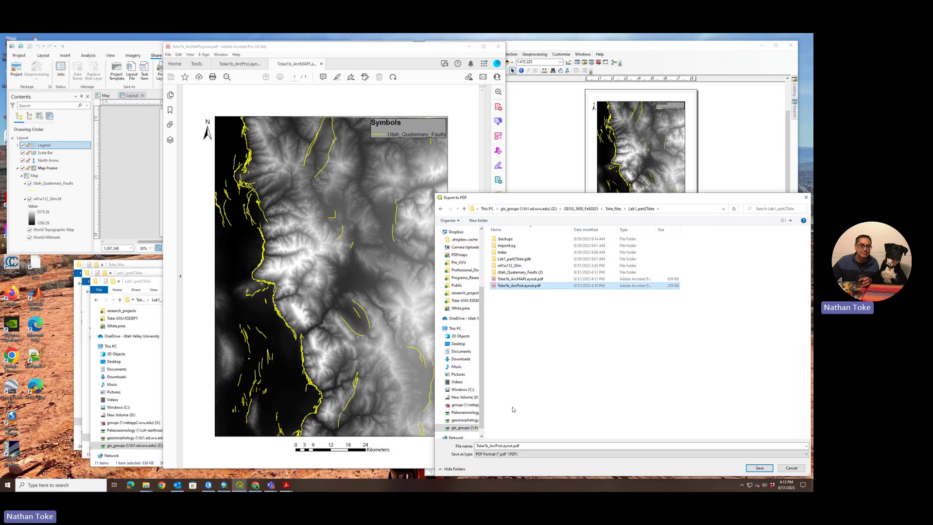
left_click(500, 446)
left_click_drag(489, 445, 501, 445)
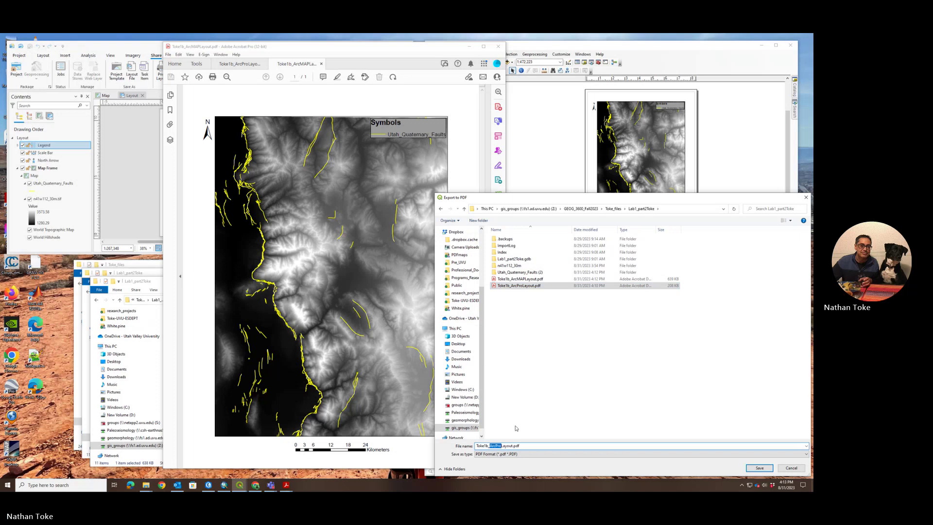
type("QGIS")
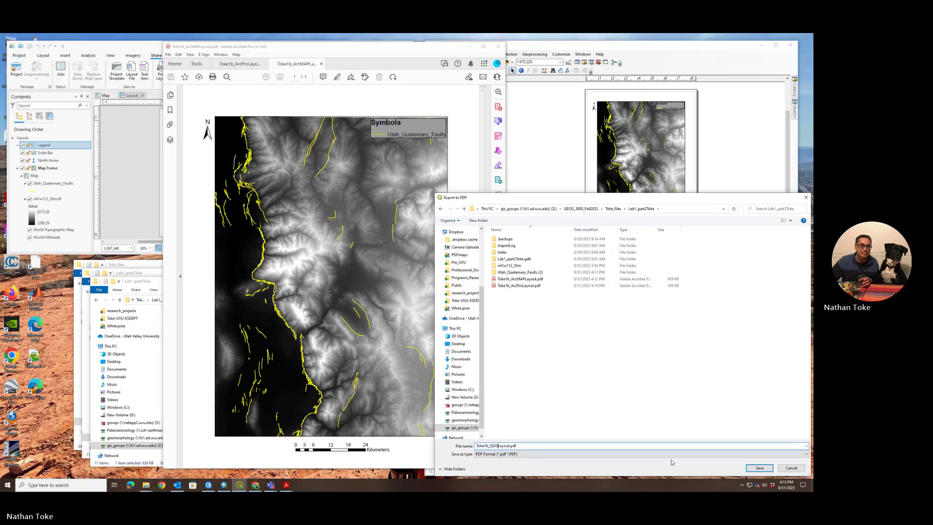
left_click(760, 468)
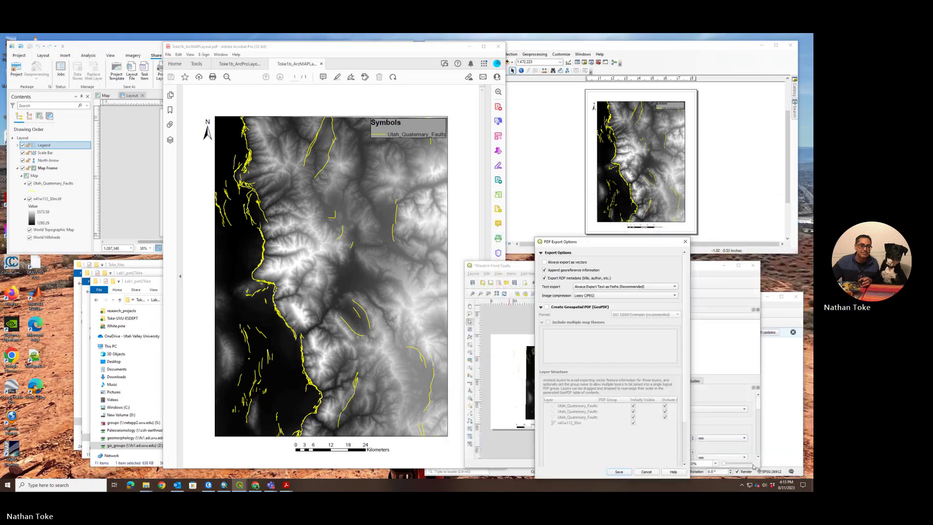
left_click(620, 472)
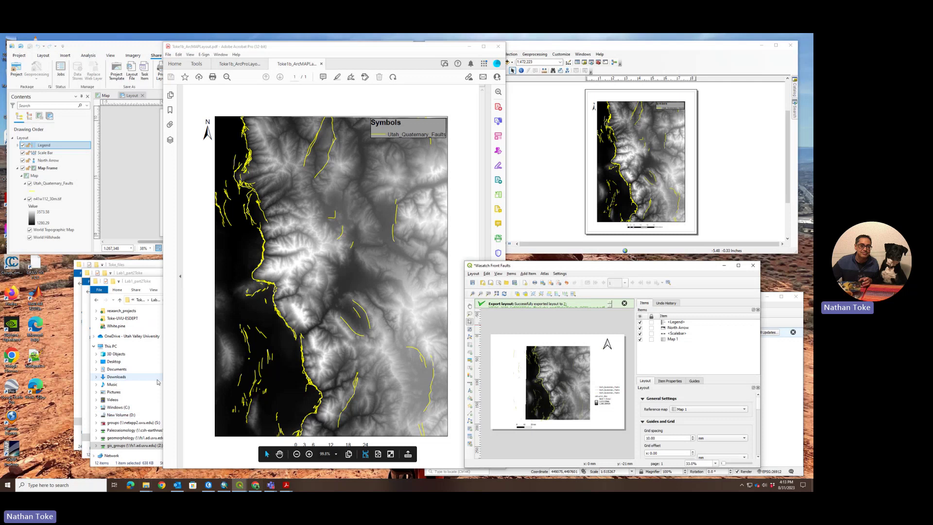
- Open the exported QGIS layout PDF from File Explorer, compare it with the ArcMap and ArcGIS Pro layout PDFs, and minimize the PDF viewer
left_click(147, 282)
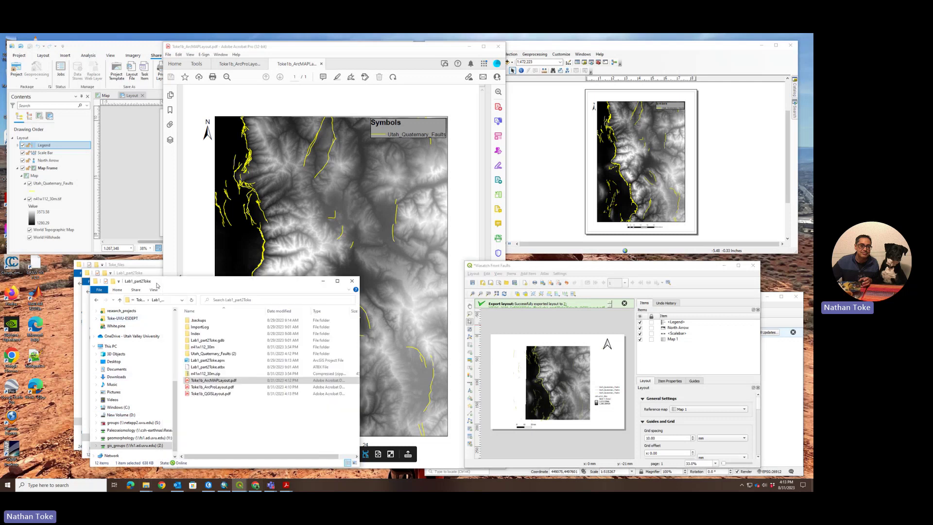
left_click(221, 395)
double_click(221, 394)
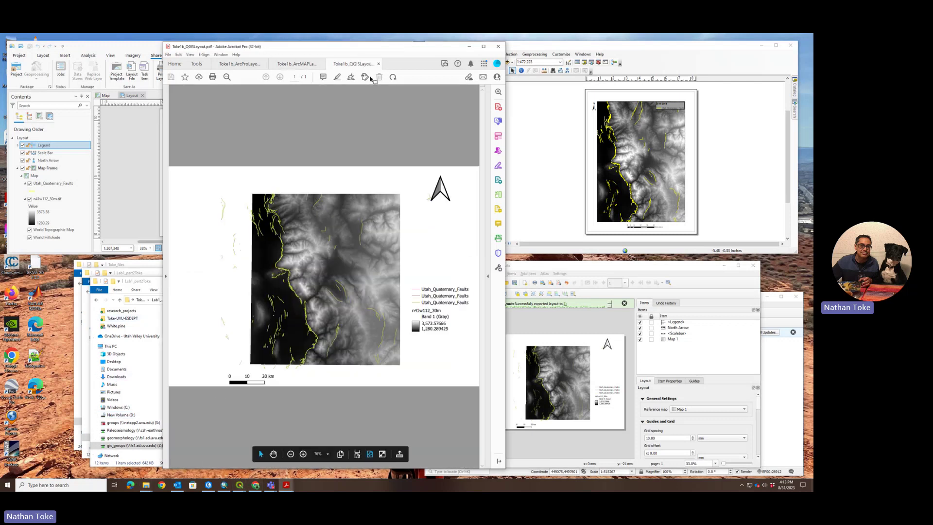
left_click(297, 64)
left_click(349, 63)
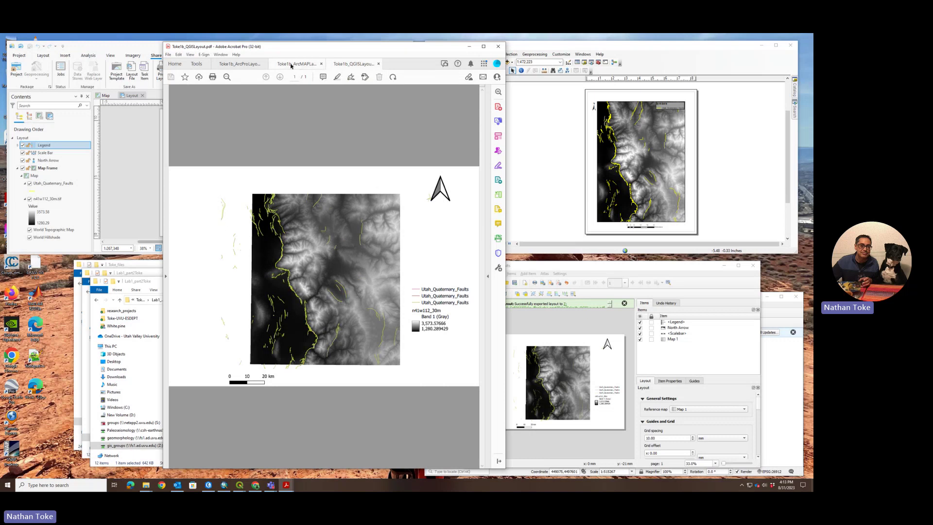
left_click(248, 64)
left_click(297, 63)
left_click(239, 63)
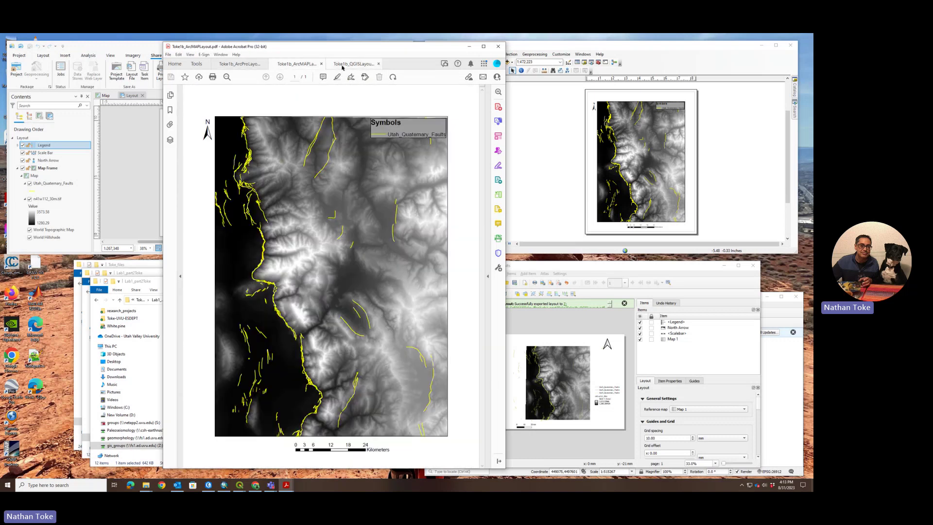
left_click(354, 63)
left_click(298, 65)
left_click(239, 64)
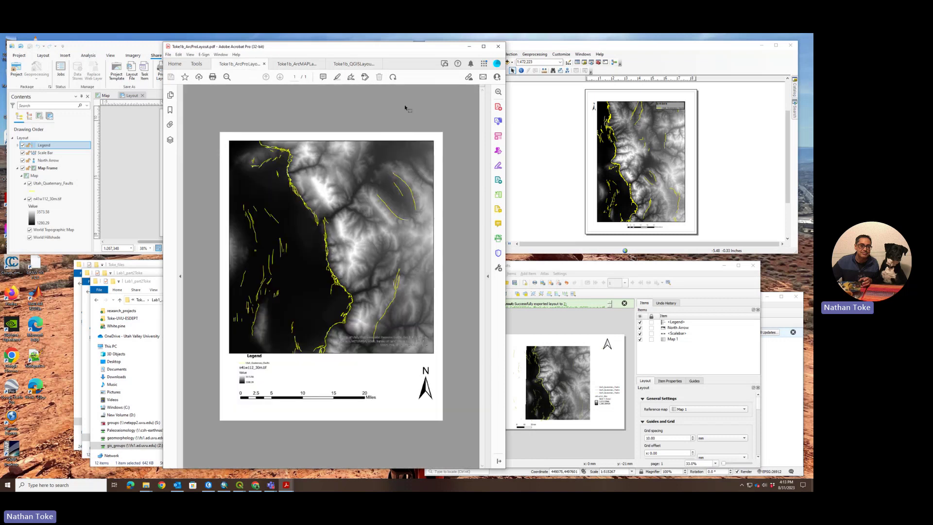
left_click(470, 46)
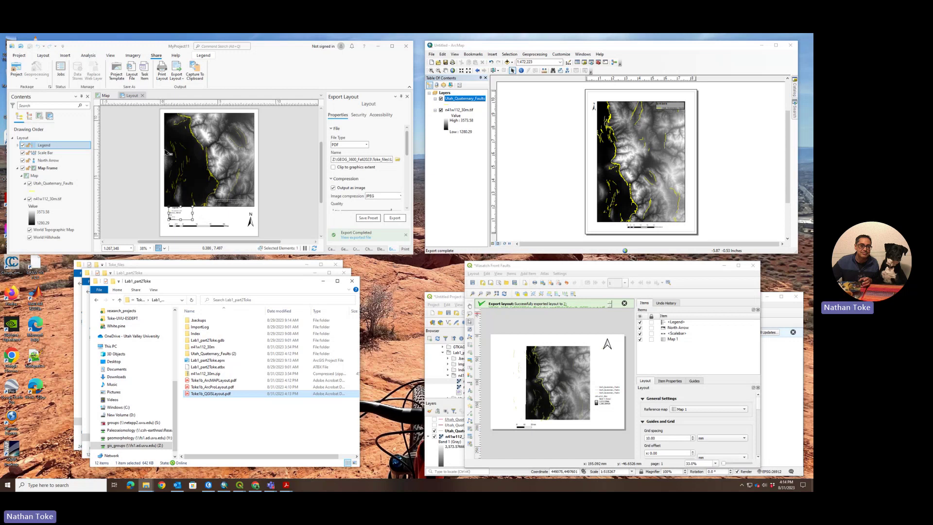
- Show the available operations for the Utah_Quaternary_Faults.shp file in ArcMap's Catalog
left_click(795, 91)
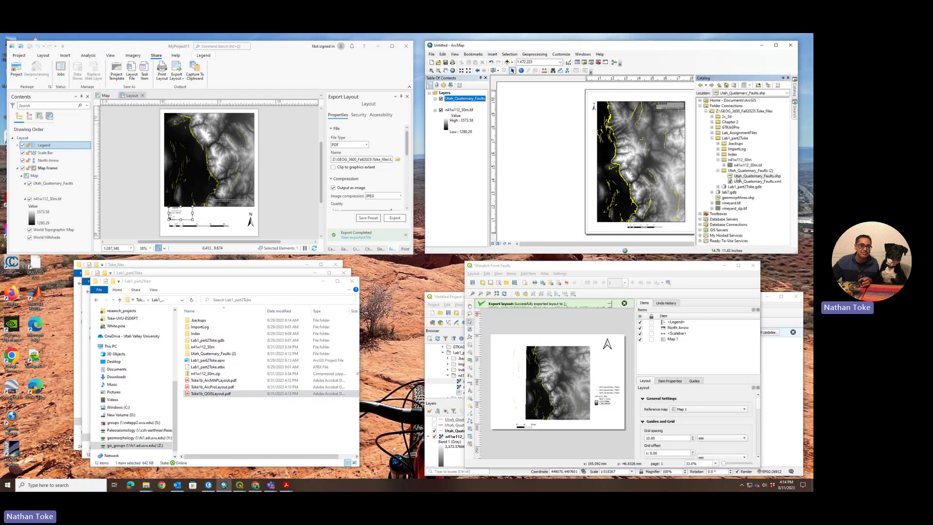
right_click(739, 177)
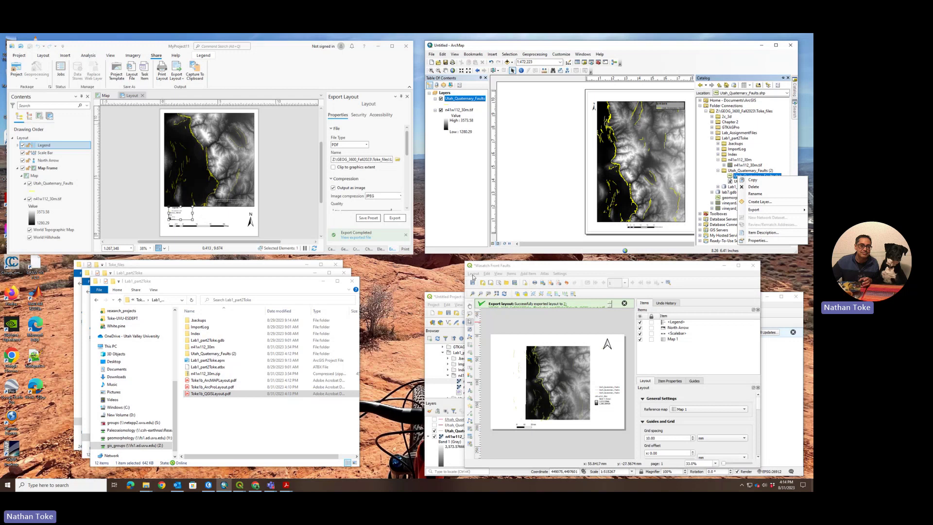
- Minimize the QGIS layout window, expand the Utah_Quaternary_Faults (2) folder in the project's Browser, and widen the Browser to show full file names
left_click(723, 268)
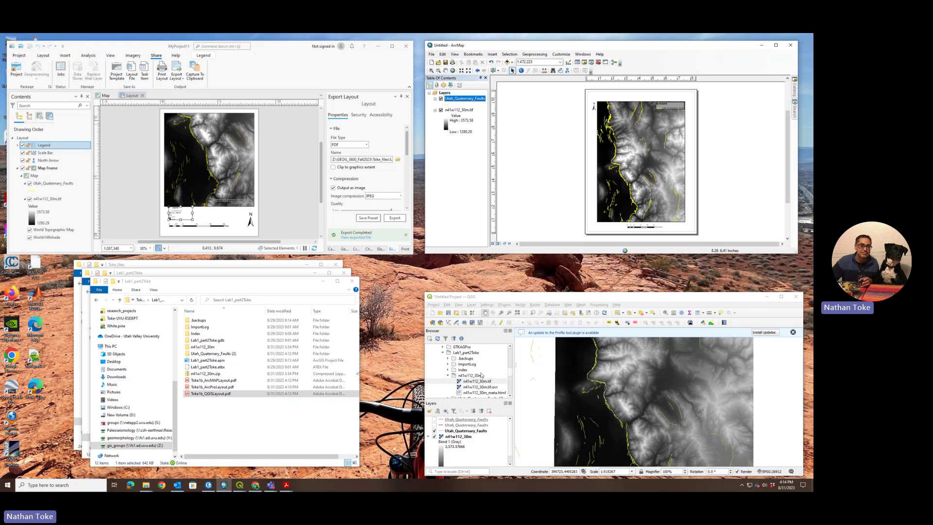
scroll(482, 375, "down", 1)
scroll(481, 374, "down", 3)
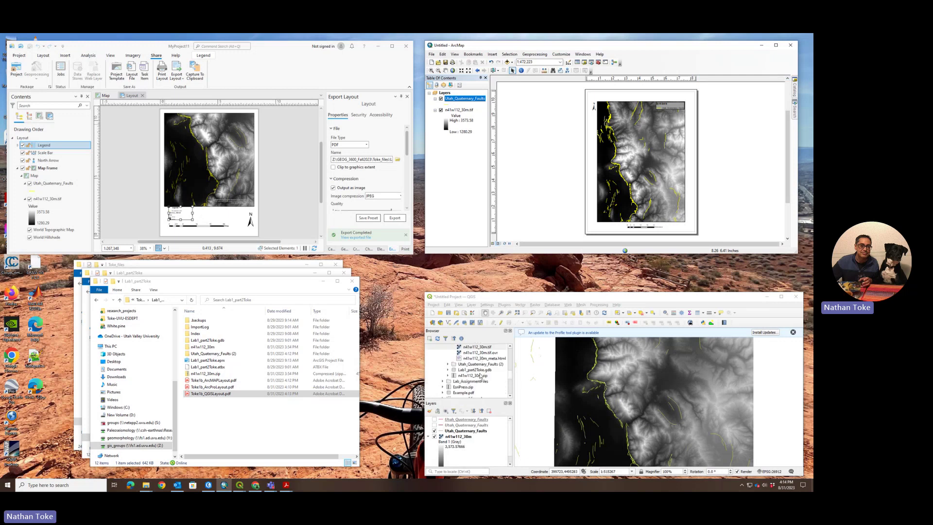
left_click(448, 364)
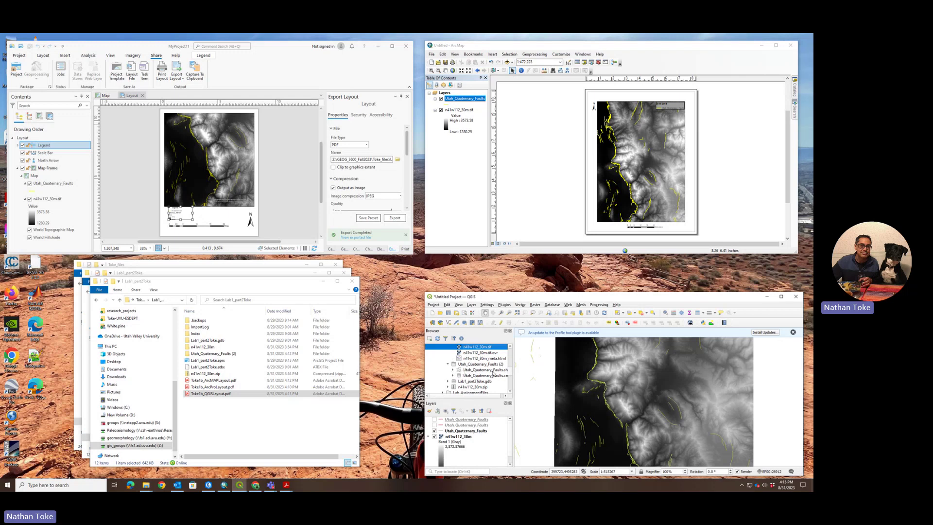
left_click(493, 371)
left_click_drag(494, 374, 535, 371)
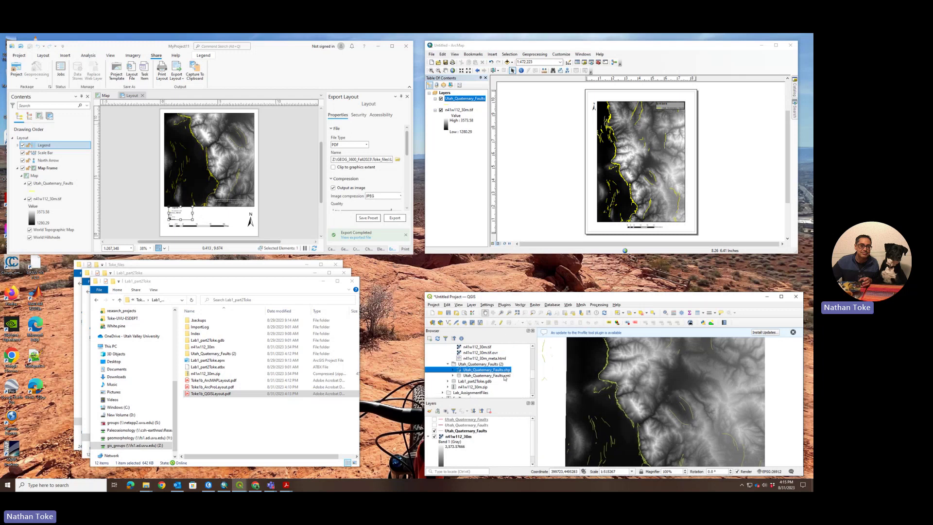
- Expand the fields of Utah_Quaternary_Faults.shp in the QGIS Browser and review the attribute list
left_click(452, 371)
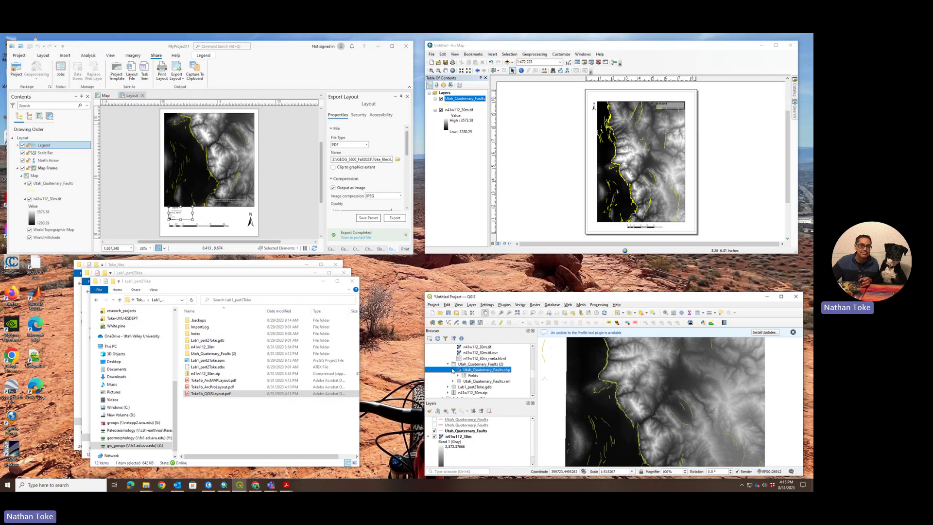
left_click(459, 376)
scroll(469, 382, "down", 5)
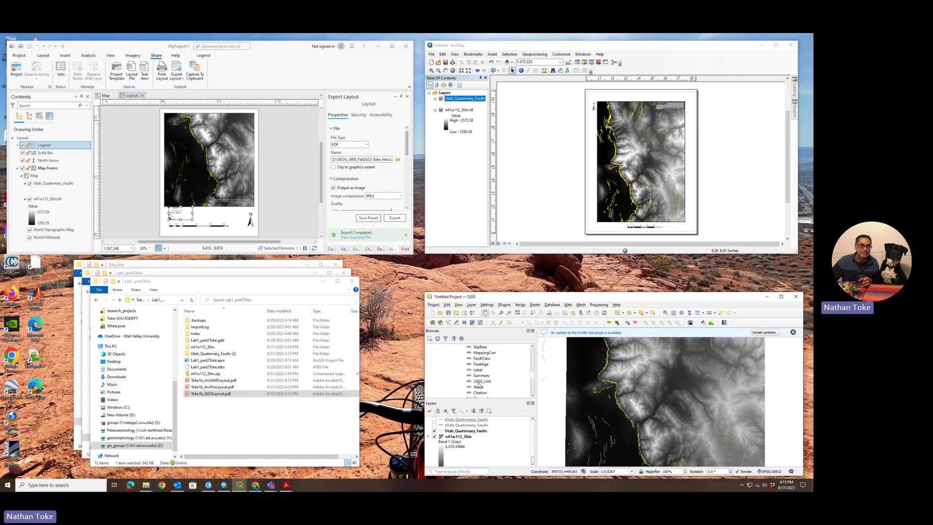
left_click(454, 387)
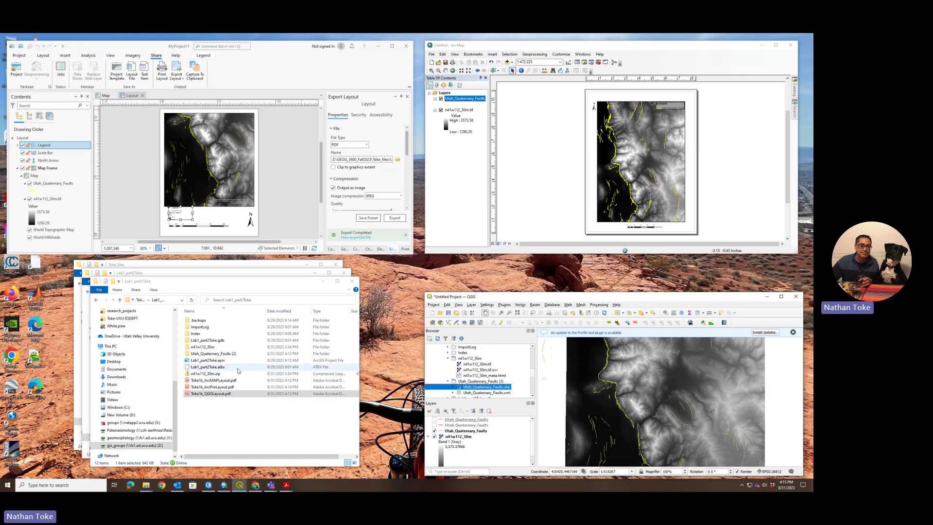
- Open the Utah_Quaternary_Faults (2) folder in File Explorer and add Utah_Quaternary_Faults.shp from there to the QGIS map as a layer
double_click(214, 354)
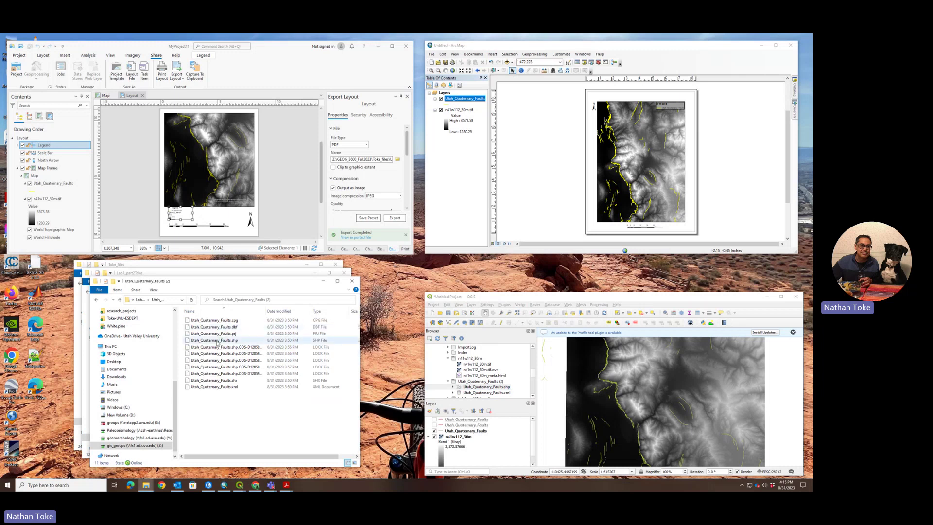
left_click_drag(217, 343, 662, 360)
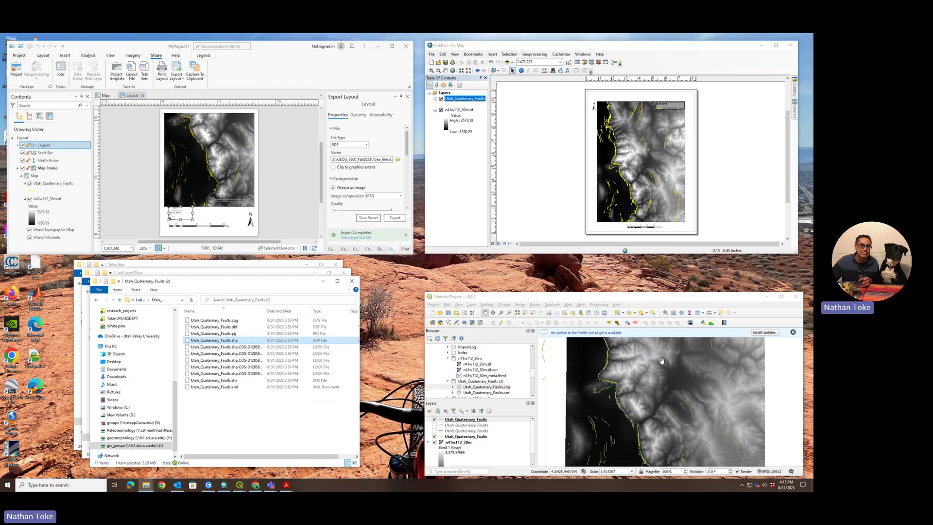